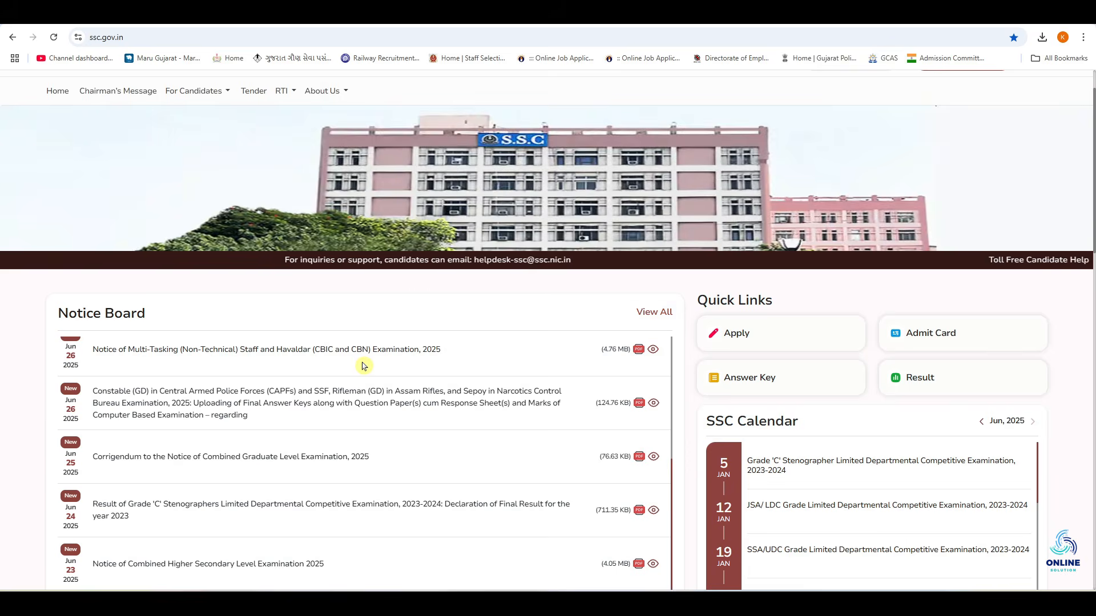
# Step: Search the web for ssc.gov and open the ssc.gov.in result to reach the Staff Selection Commission's notice board
pyautogui.write('s')
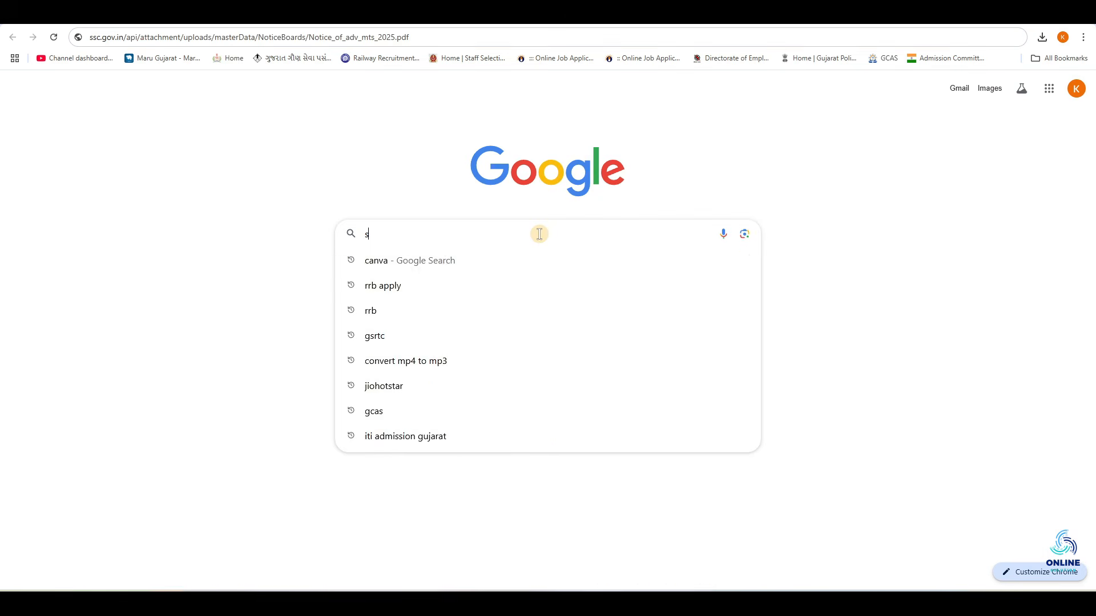
pyautogui.write('sc.gov')
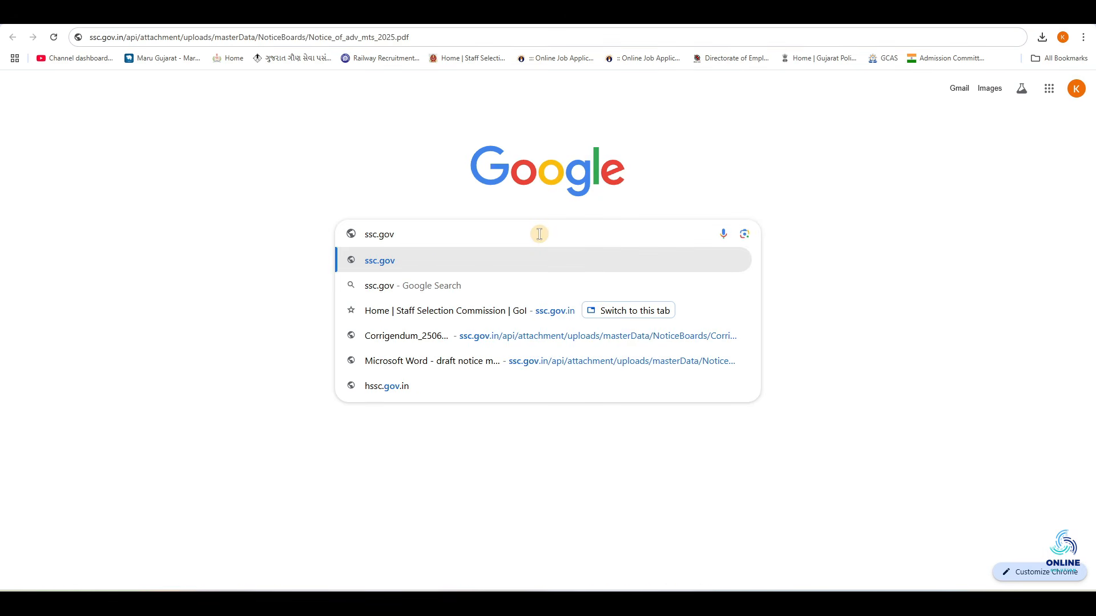
pyautogui.press('Return')
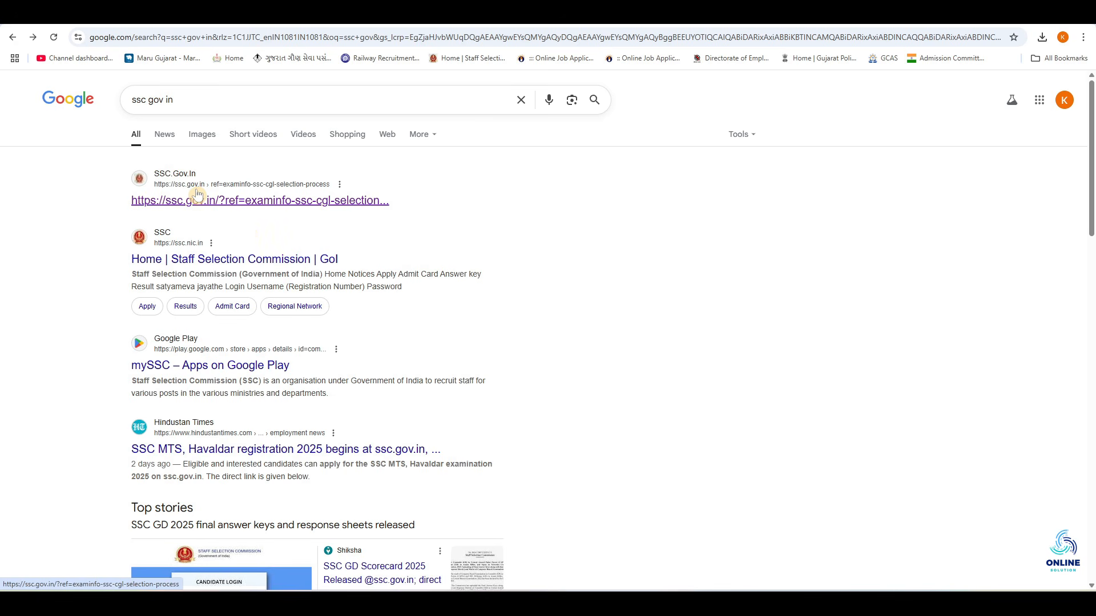
pyautogui.click(218, 201)
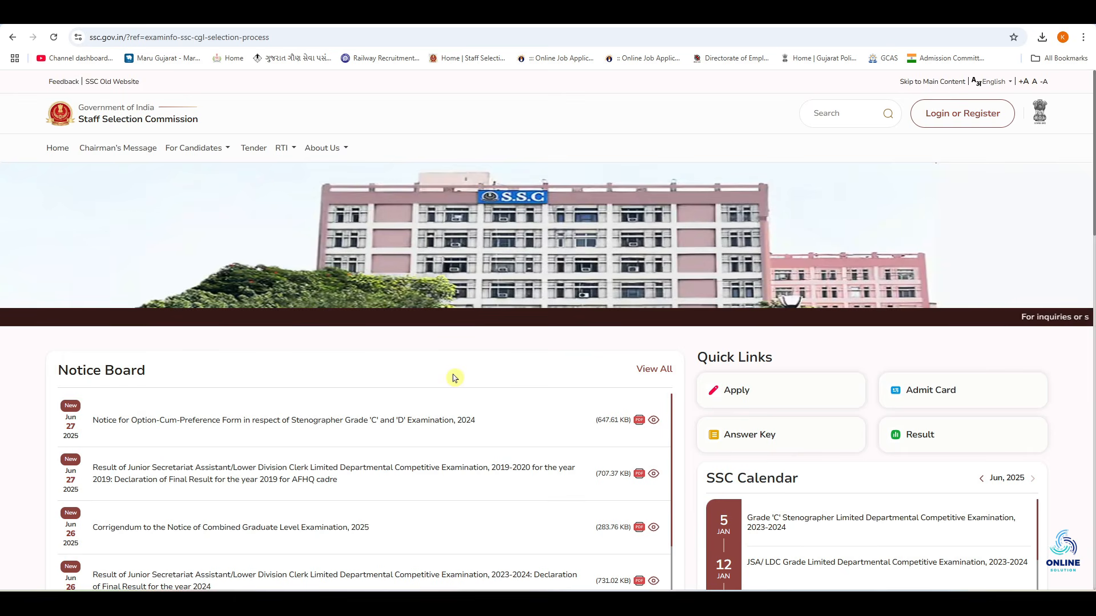
pyautogui.scroll(-3, 455, 399)
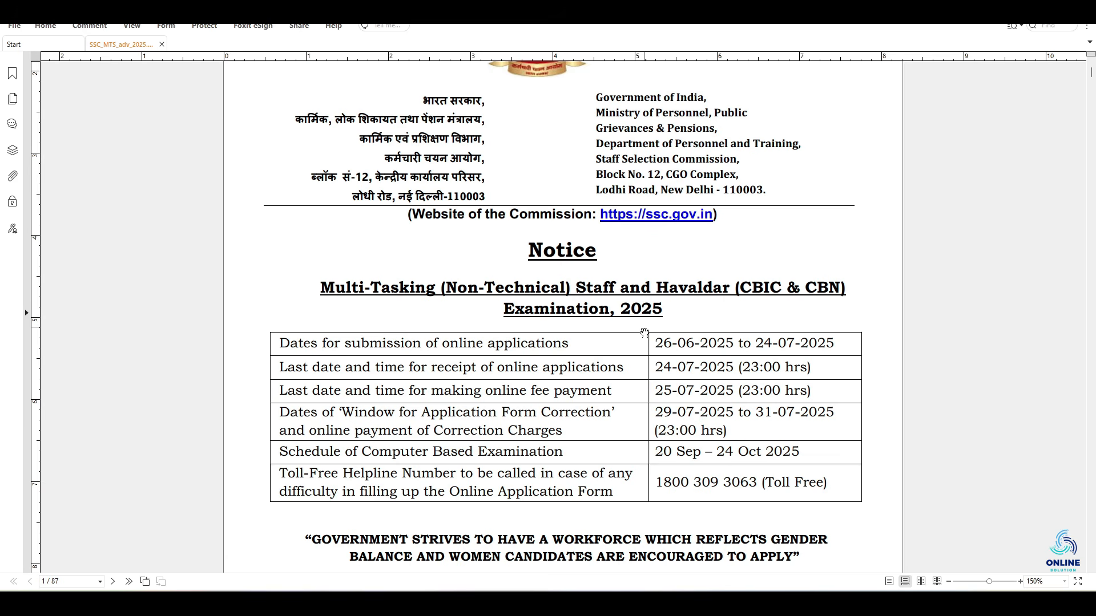
# Step: Examine the dates for submission of online applications in the 2025 Multi-Tasking Staff and Havaldar examination notice
pyautogui.moveTo(655, 343); pyautogui.dragTo(838, 355)
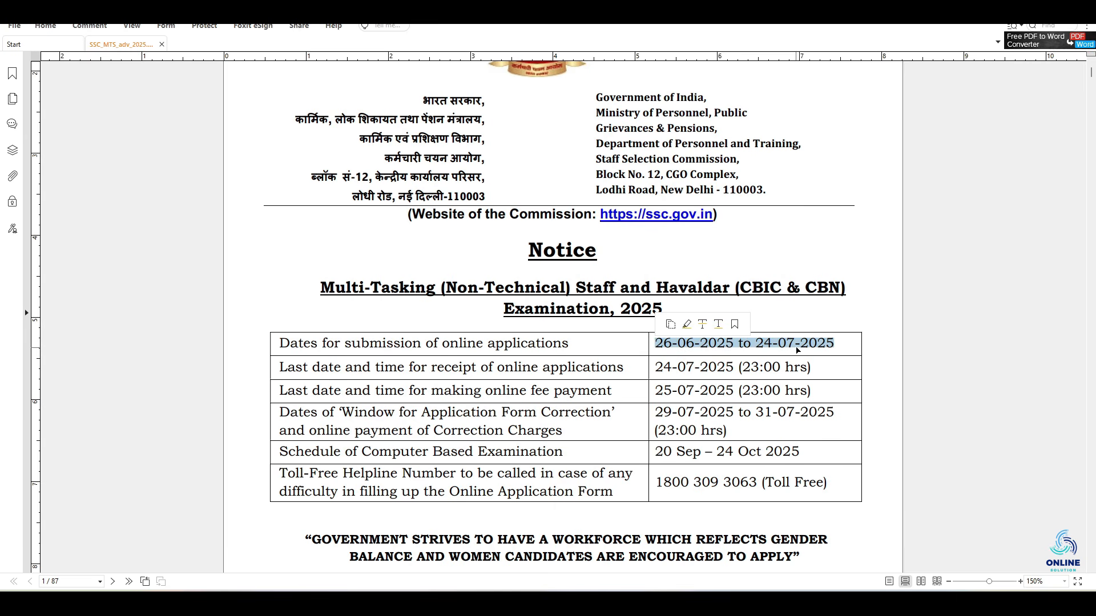
pyautogui.click(859, 351)
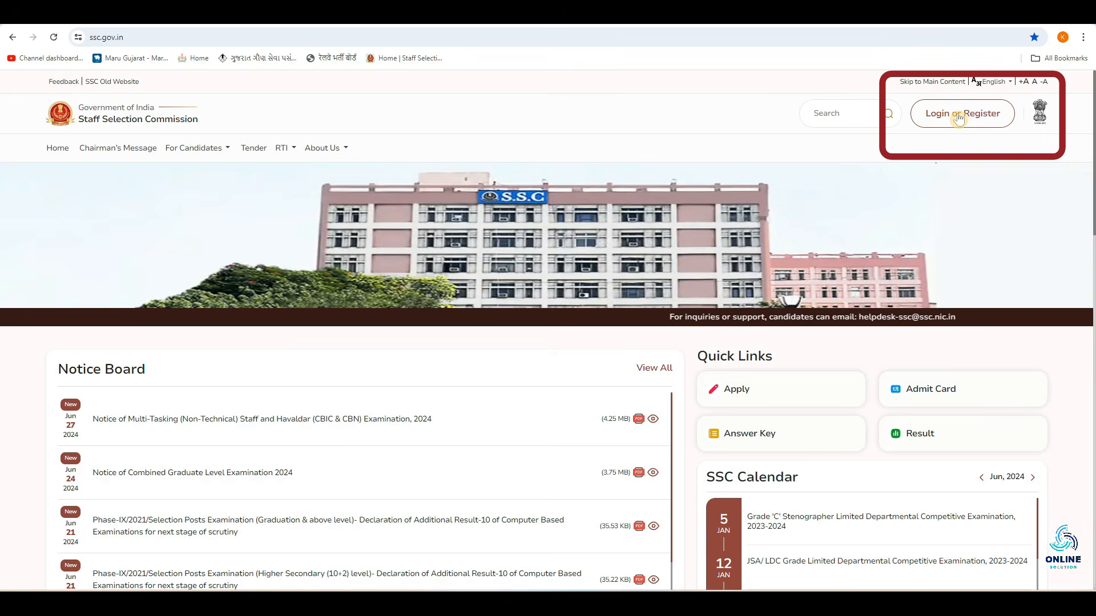
# Step: Start a new-user One Time Registration from the candidate login form and continue to the Personal Details page
pyautogui.click(959, 118)
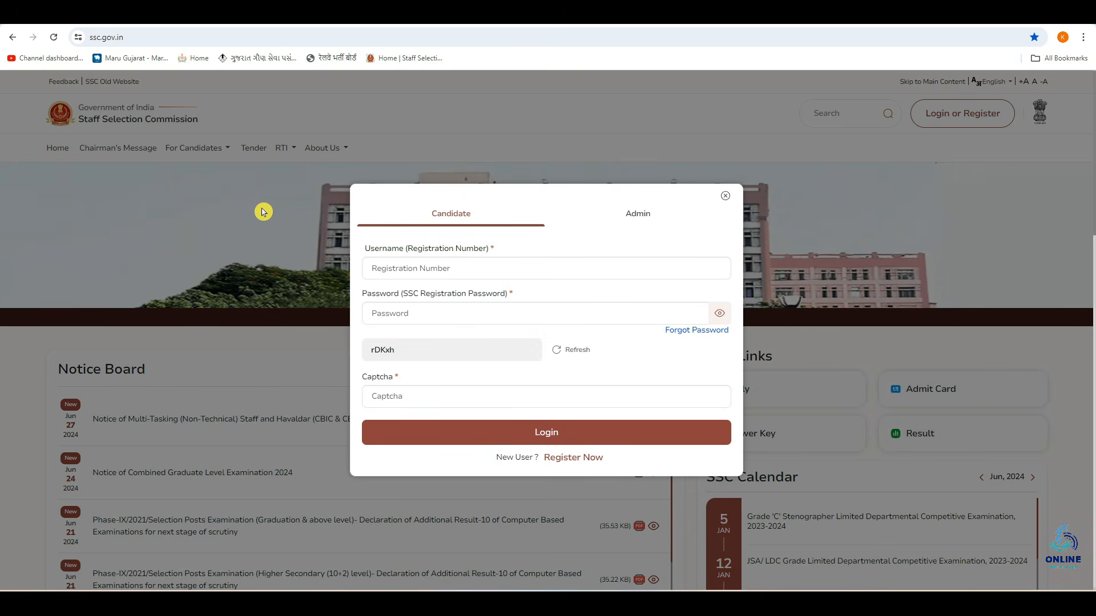
pyautogui.click(379, 269)
pyautogui.click(441, 311)
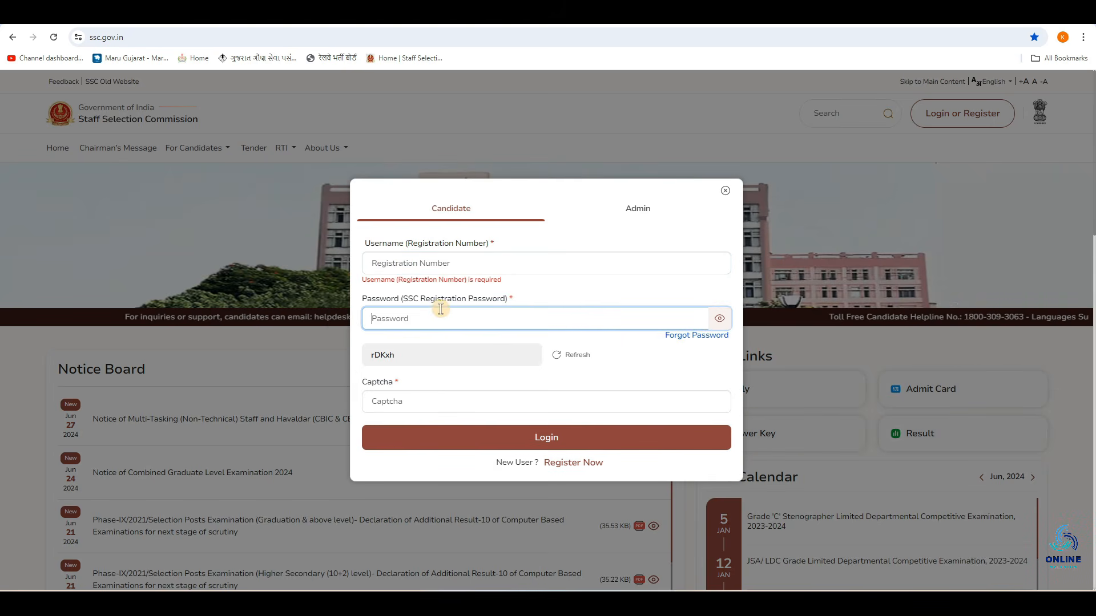
pyautogui.click(422, 402)
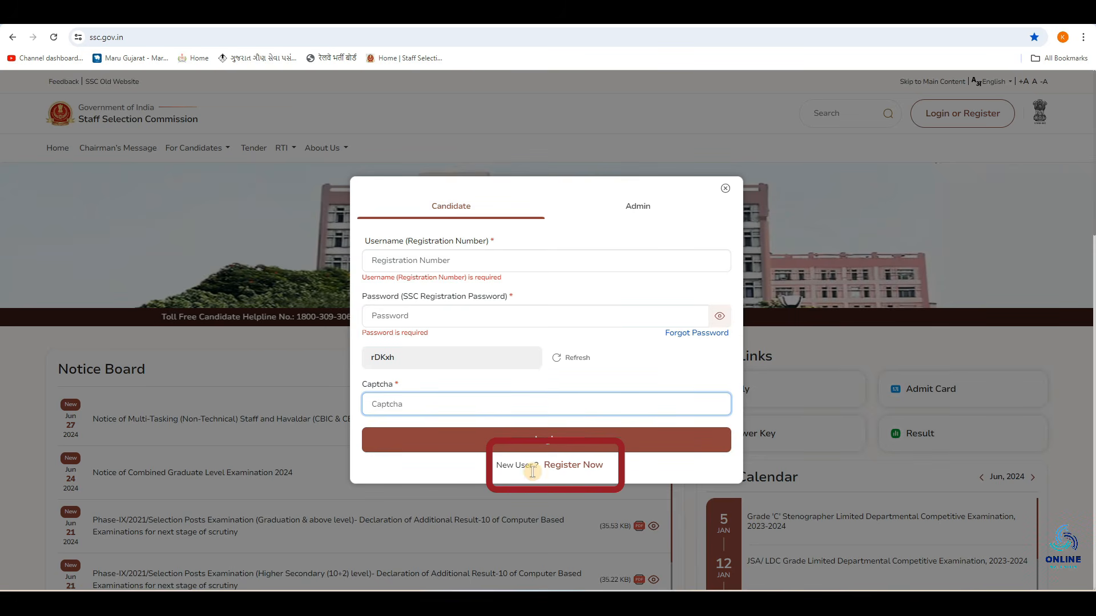
pyautogui.click(578, 469)
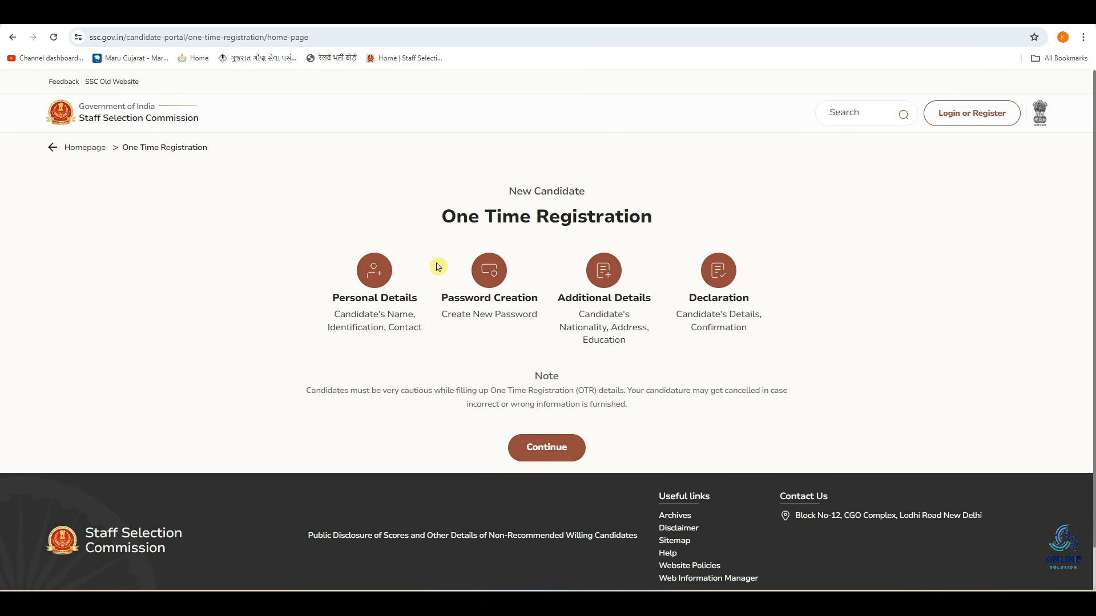
pyautogui.click(549, 454)
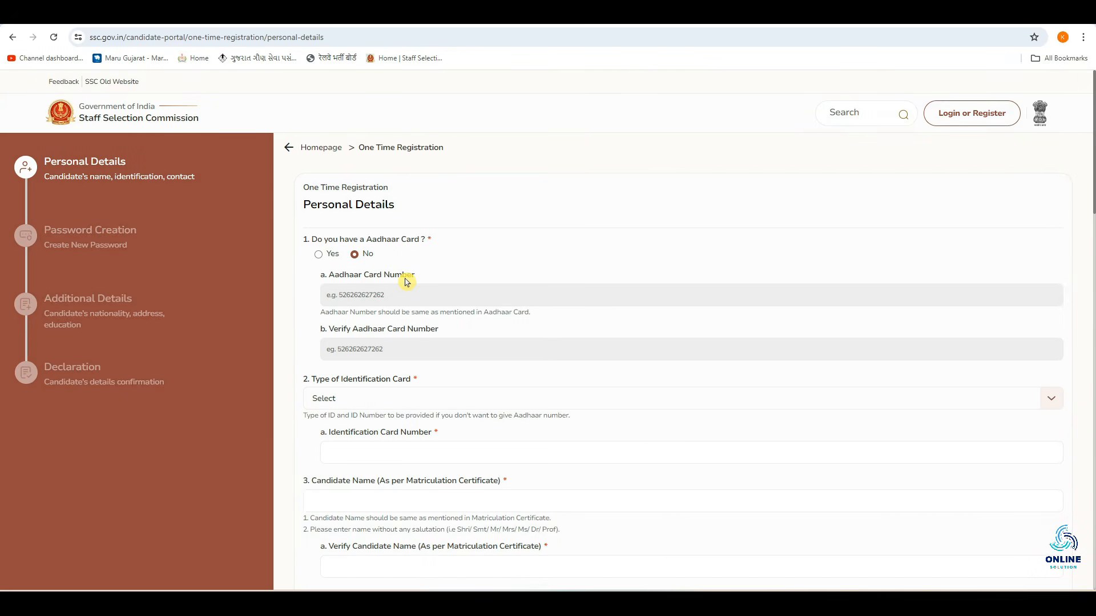
# Step: Choose Pan Card as the type of identification card and go to the identification card number field
pyautogui.scroll(-1, 336, 194)
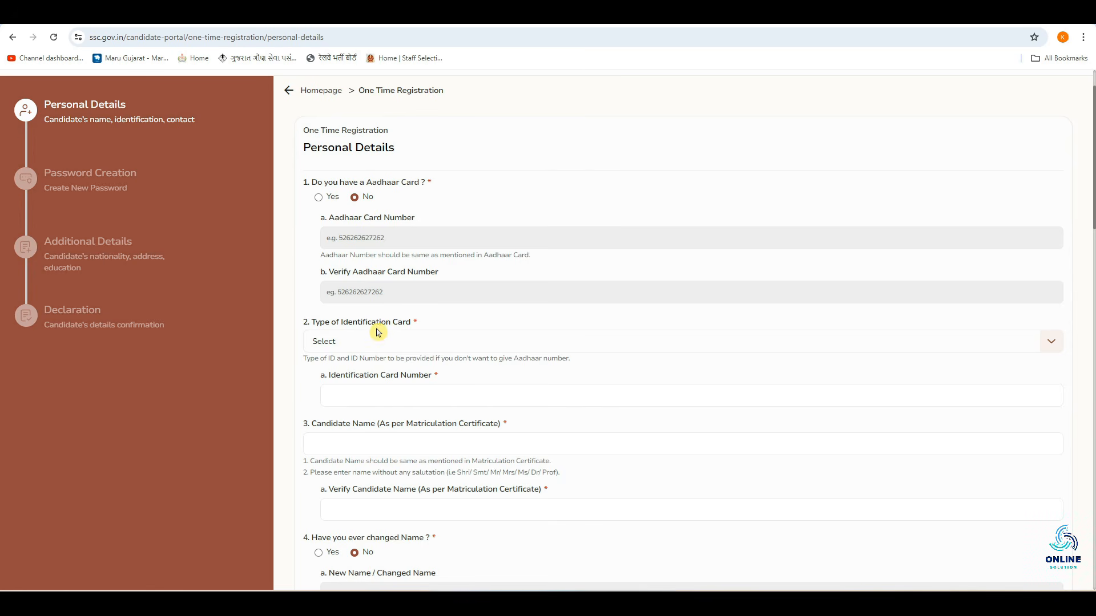
pyautogui.click(387, 342)
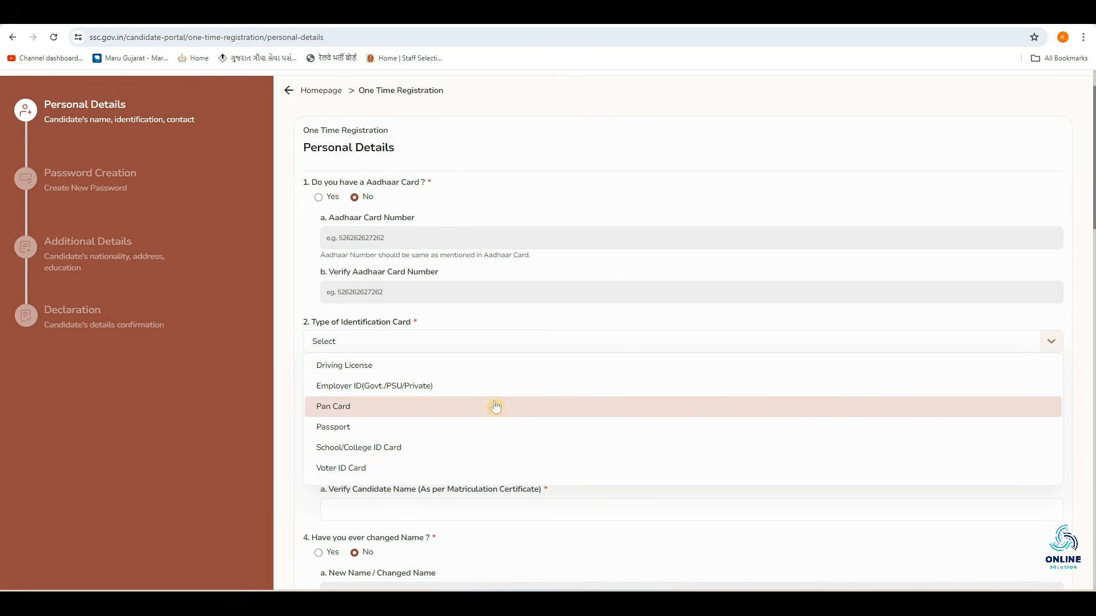
pyautogui.click(387, 416)
pyautogui.click(371, 394)
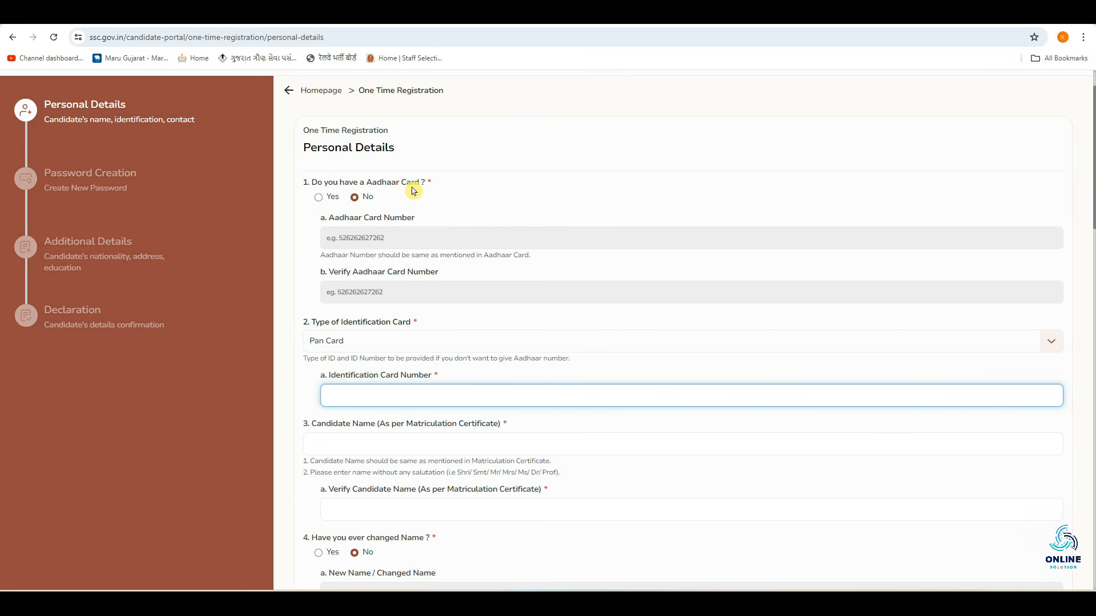
# Step: Answer Yes to having an Aadhaar card and go through the Aadhaar number and verification fields
pyautogui.click(319, 198)
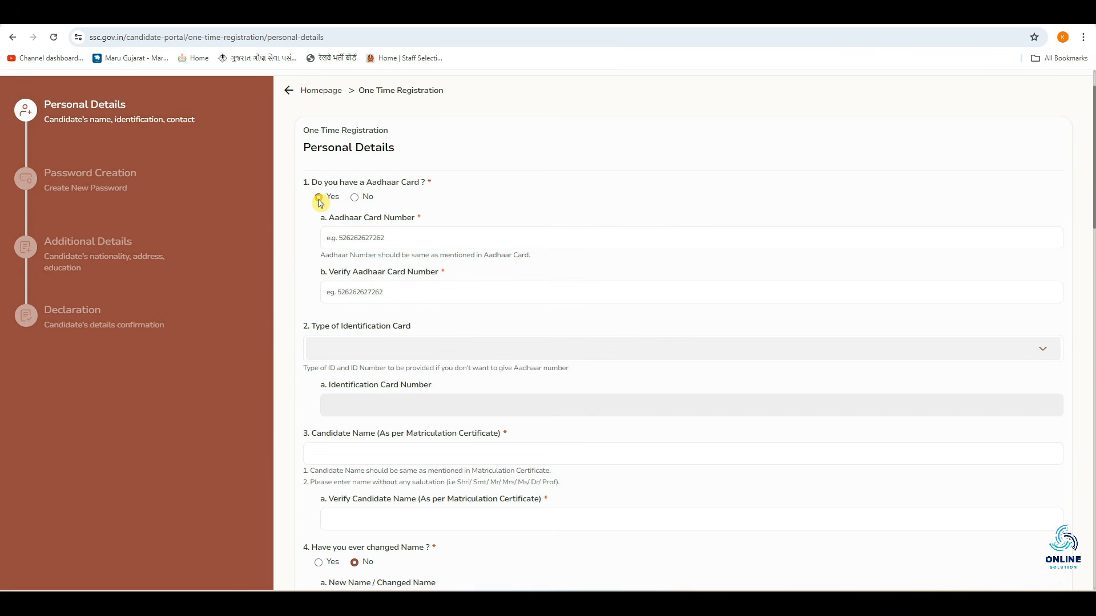
pyautogui.click(339, 244)
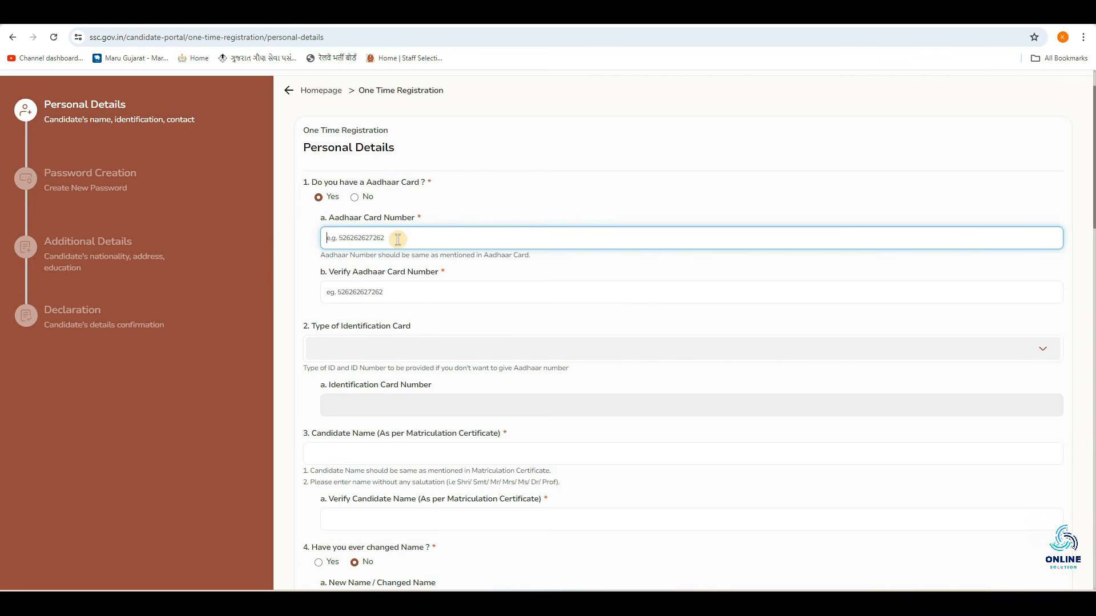
pyautogui.click(383, 291)
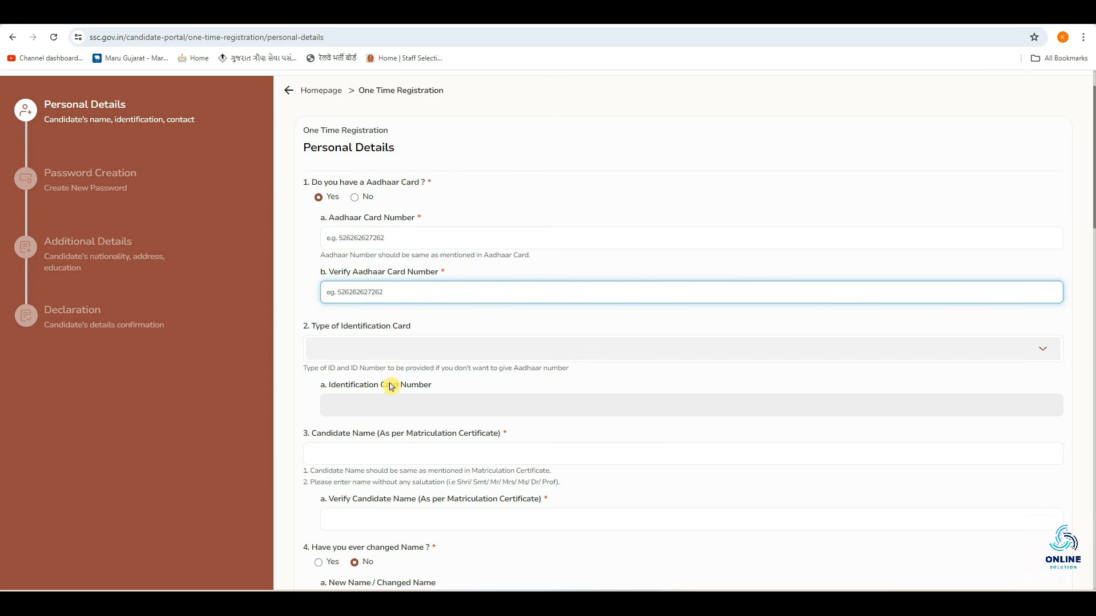
# Step: Examine the Candidate Name and Verify Candidate Name fields and their matriculation certificate requirement
pyautogui.scroll(-4, 391, 387)
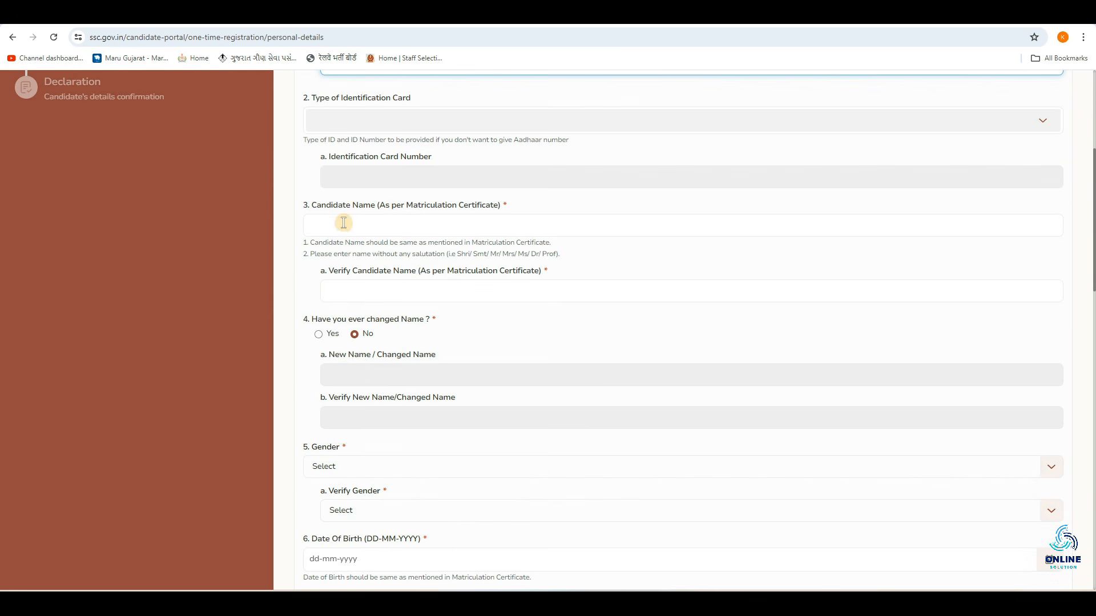
pyautogui.click(454, 231)
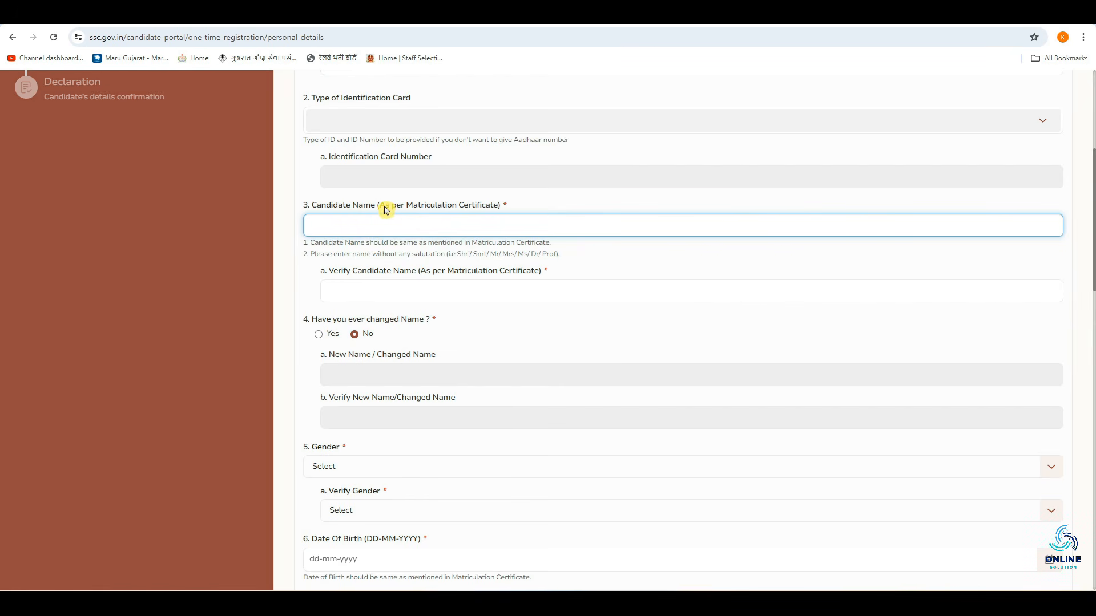
pyautogui.moveTo(386, 210); pyautogui.dragTo(503, 212)
pyautogui.click(418, 203)
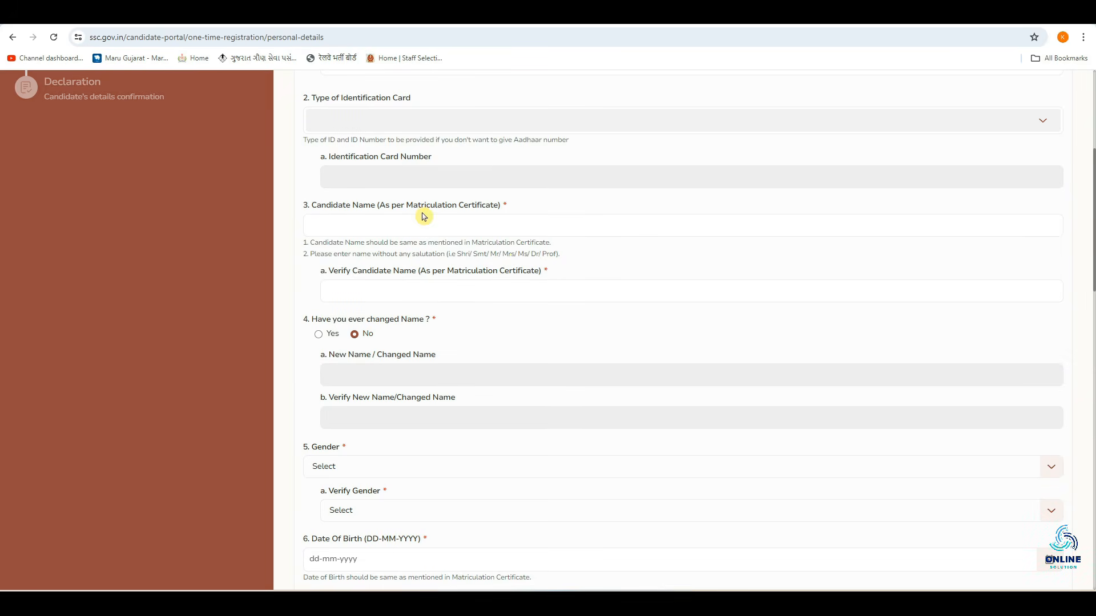
pyautogui.click(353, 216)
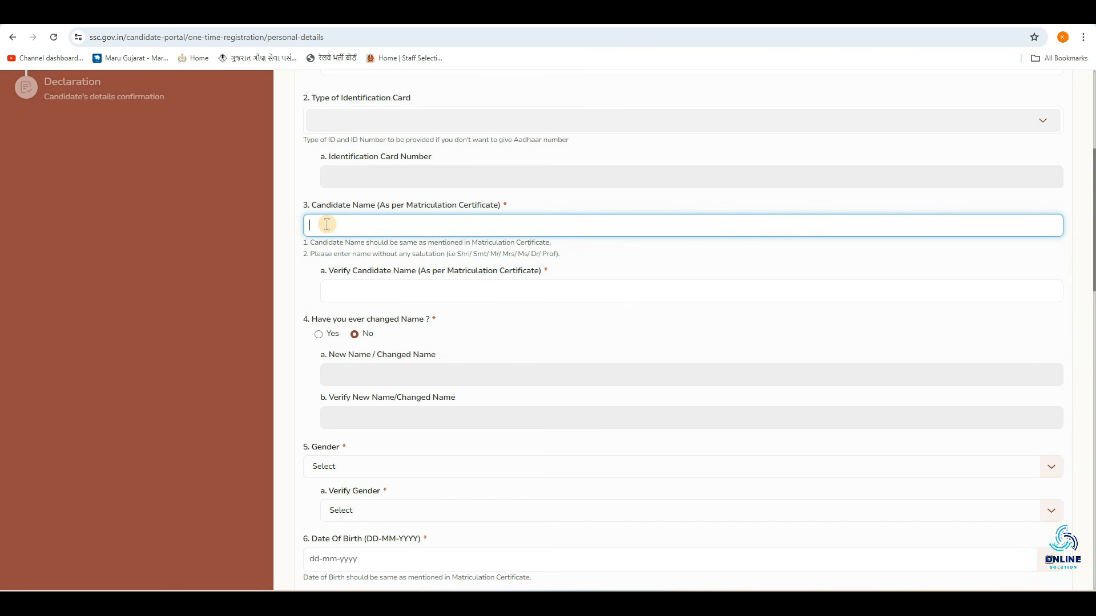
pyautogui.click(298, 281)
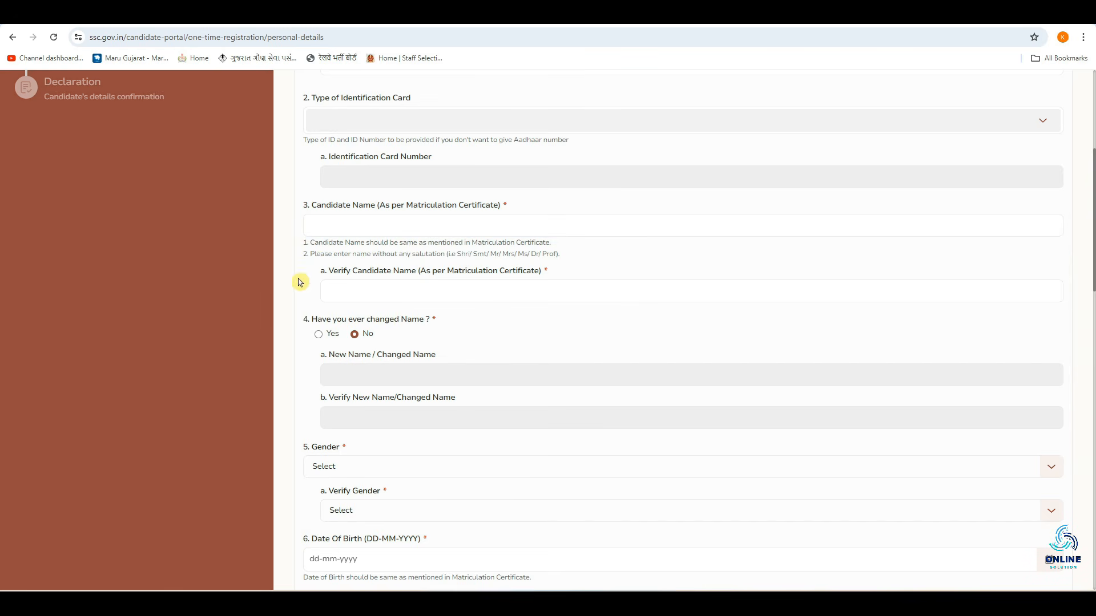
pyautogui.click(374, 292)
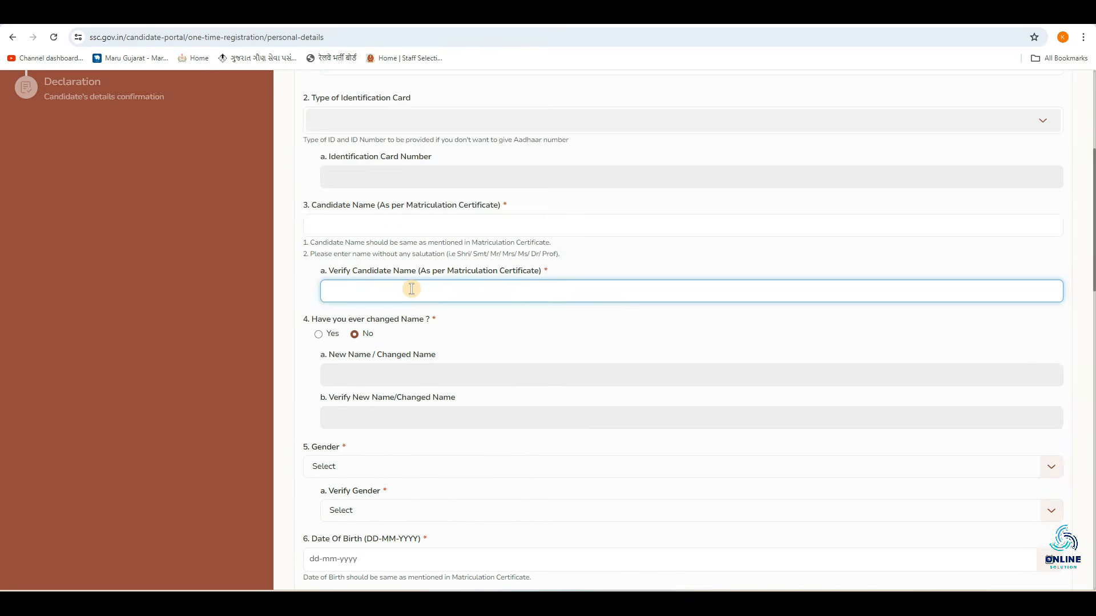
# Step: Try answering Yes to the changed-name question, check the new name fields, and restore the answer to No
pyautogui.scroll(-2, 342, 286)
pyautogui.click(296, 237)
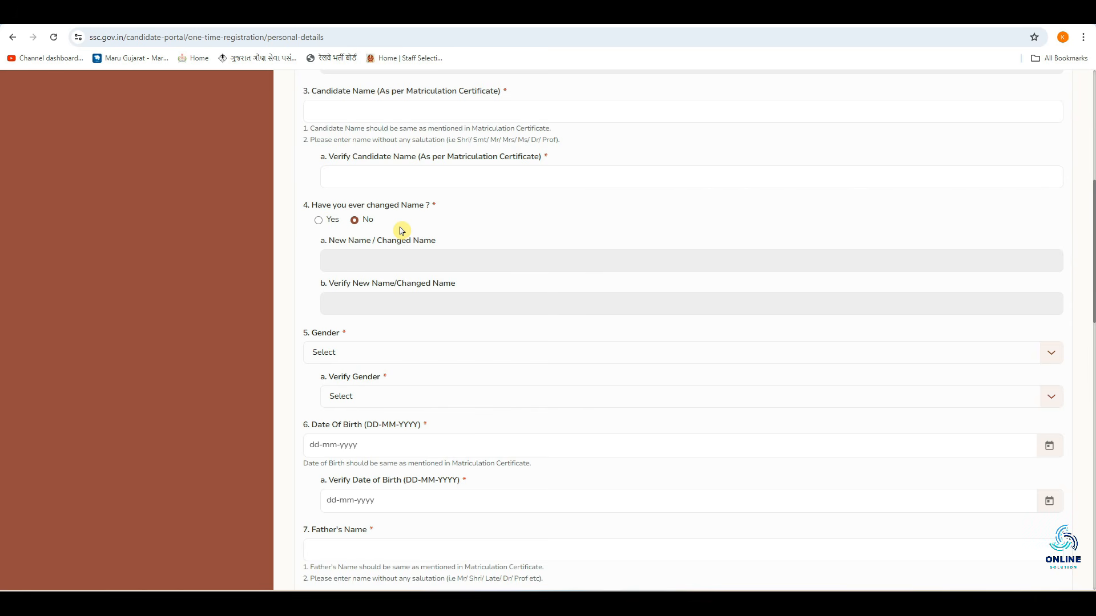
pyautogui.click(318, 220)
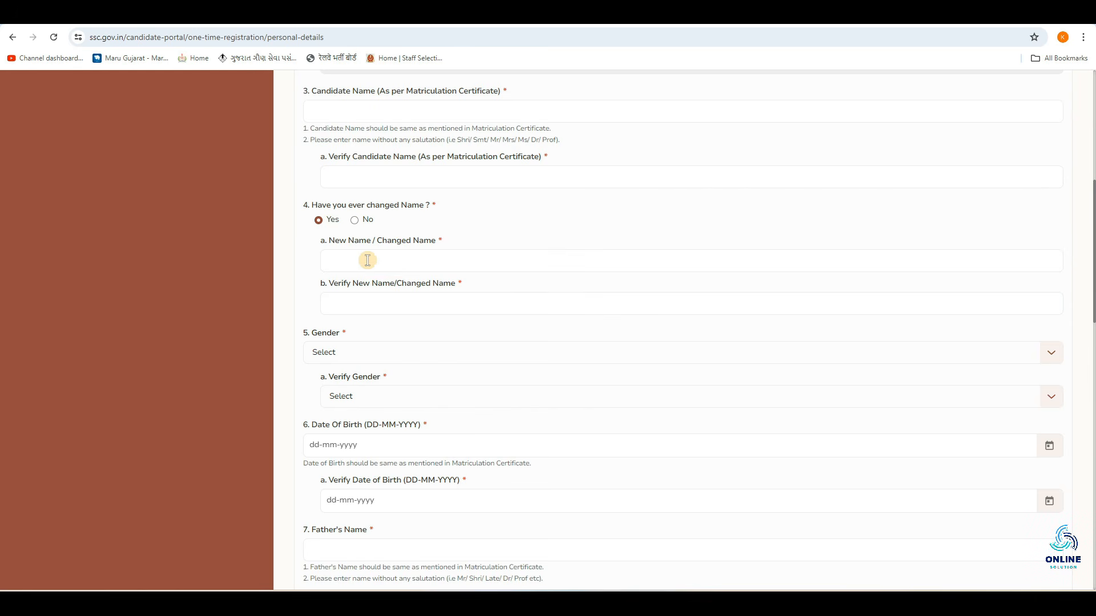
pyautogui.click(367, 260)
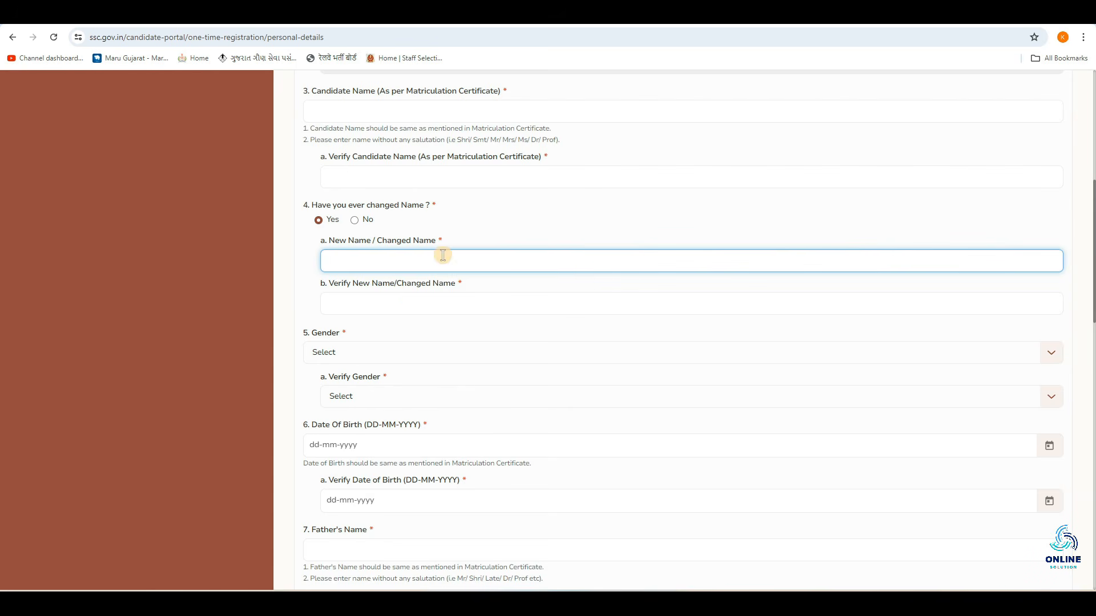
pyautogui.click(401, 300)
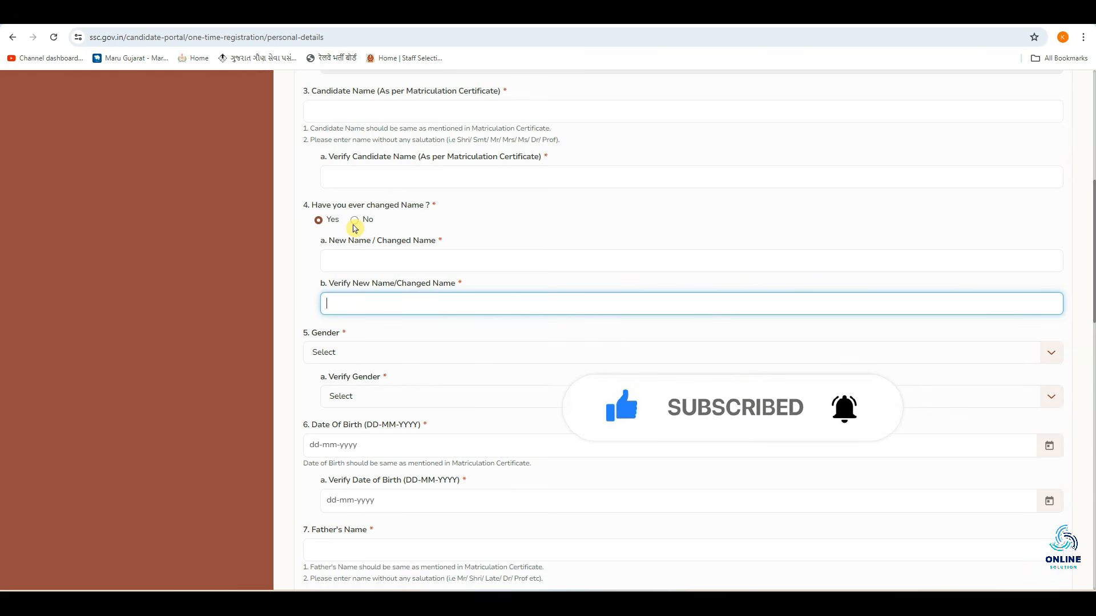
pyautogui.click(355, 222)
# Step: Set both Gender and Verify Gender to Male in the personal details
pyautogui.scroll(-2, 355, 224)
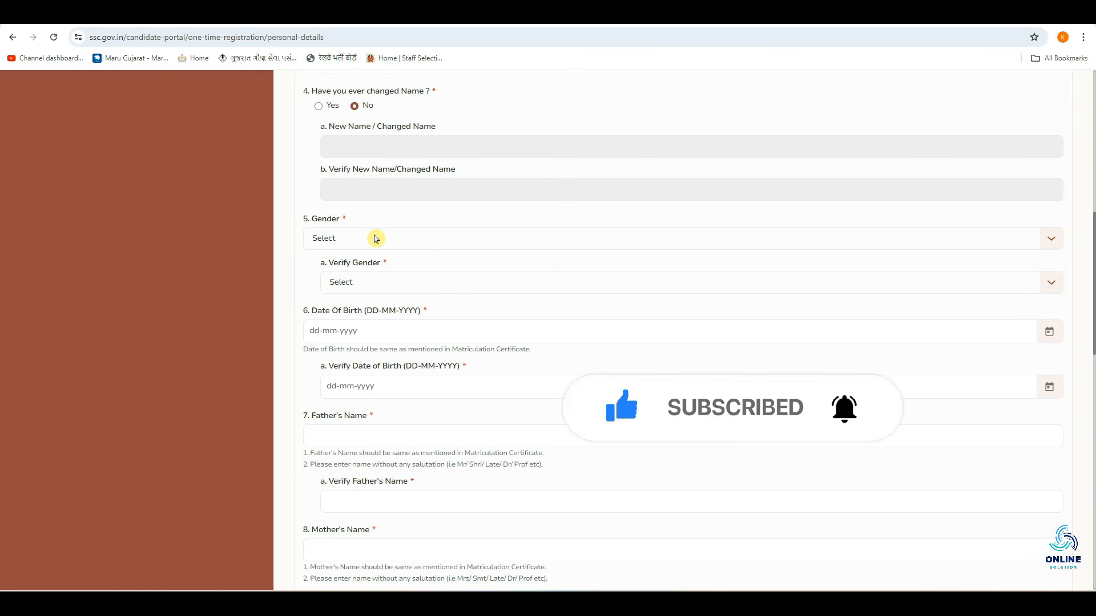
pyautogui.click(346, 238)
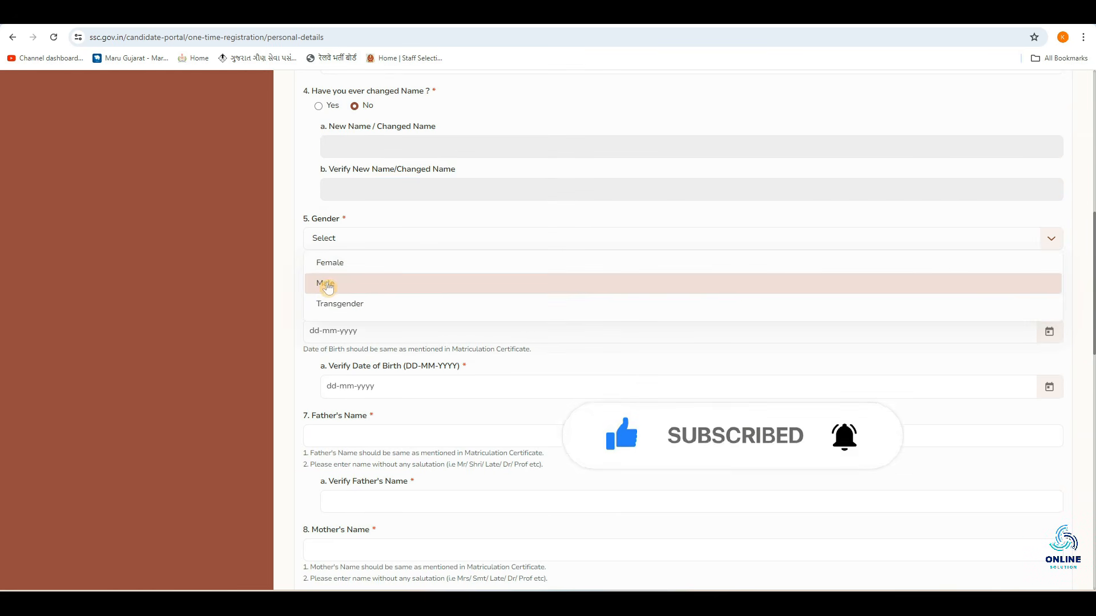
pyautogui.click(355, 282)
pyautogui.click(355, 282)
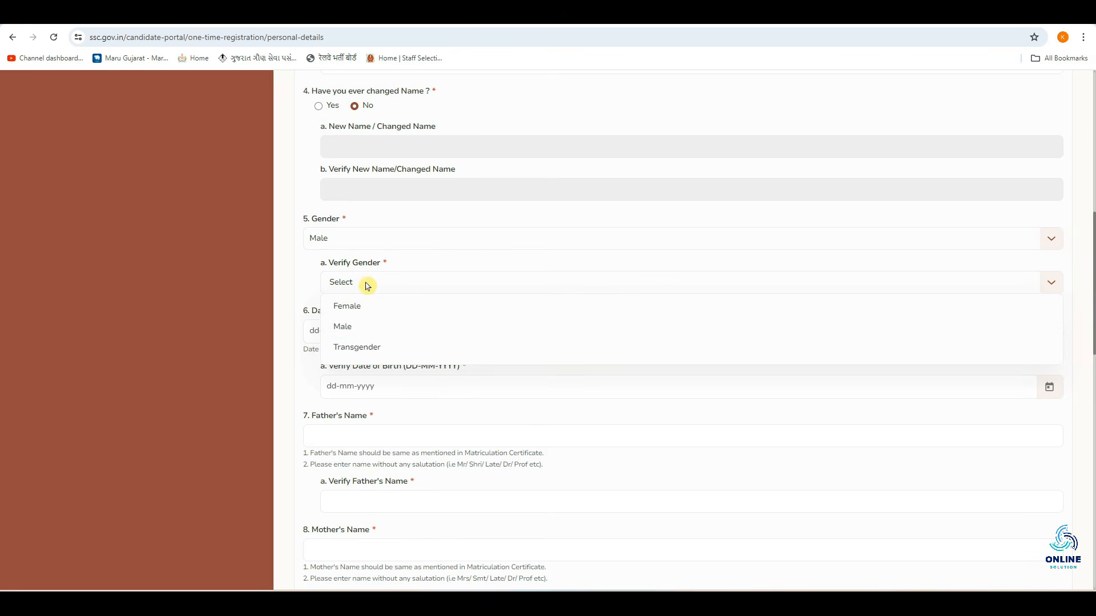
pyautogui.click(358, 327)
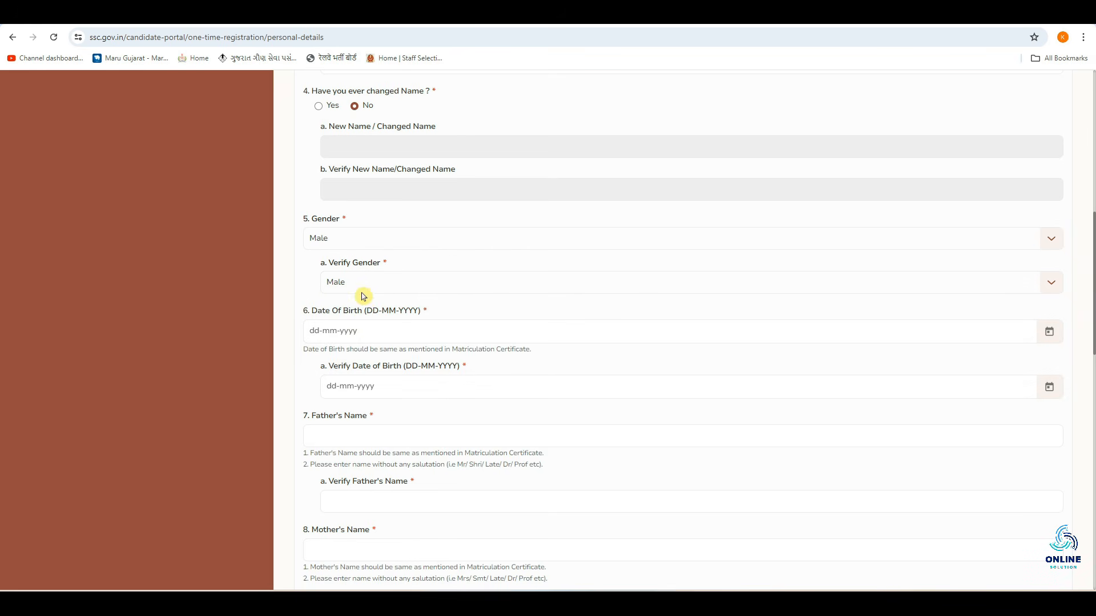
# Step: Pick the candidate's date of birth and check the calendar of the Verify Date of Birth field
pyautogui.scroll(-2, 305, 204)
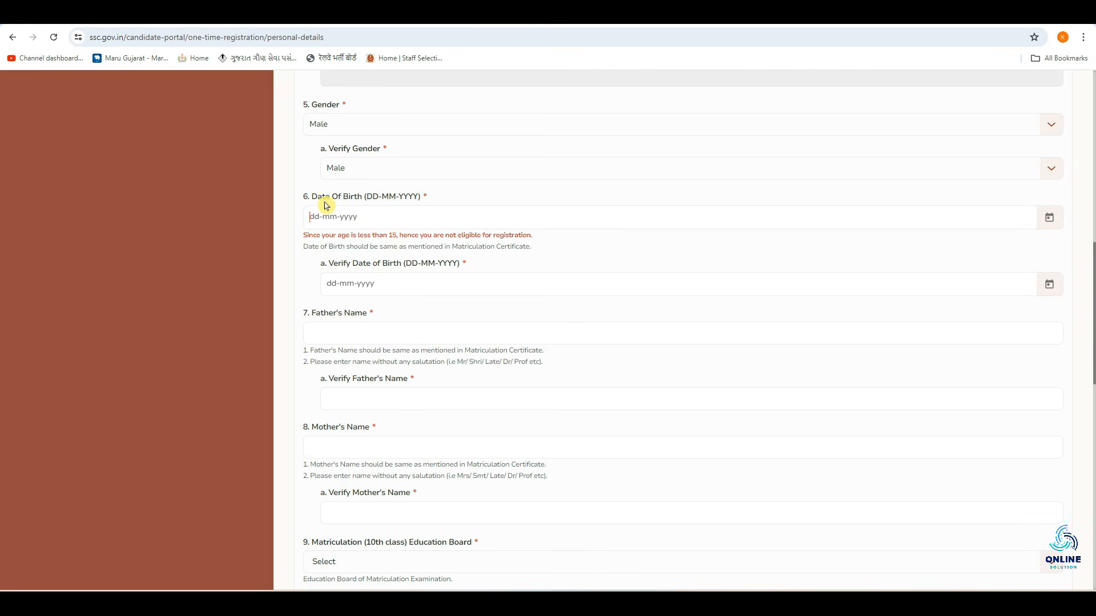
pyautogui.click(1049, 218)
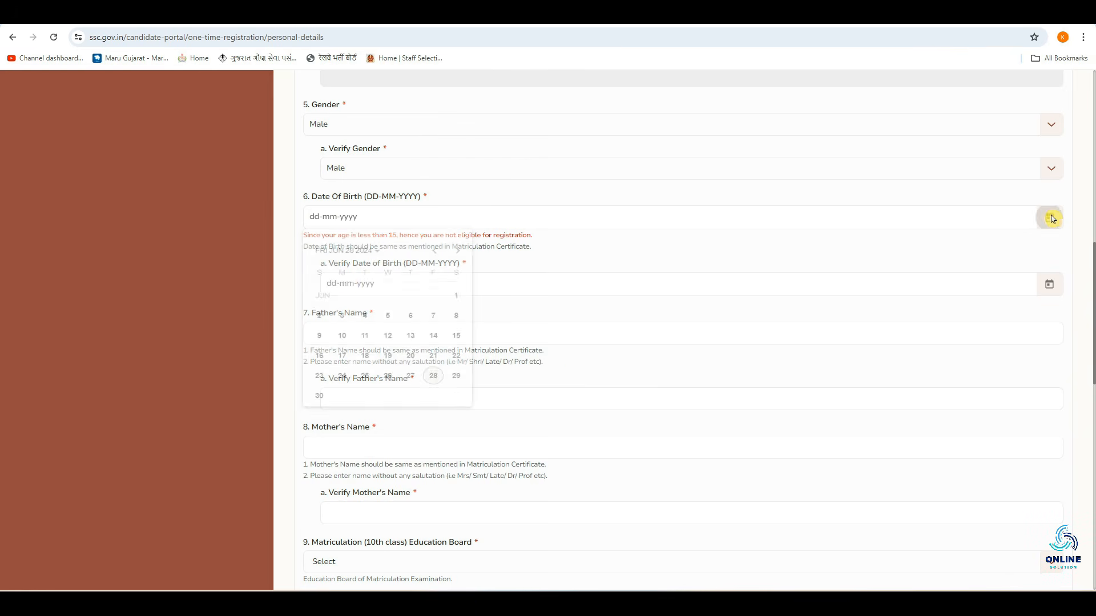
pyautogui.click(343, 253)
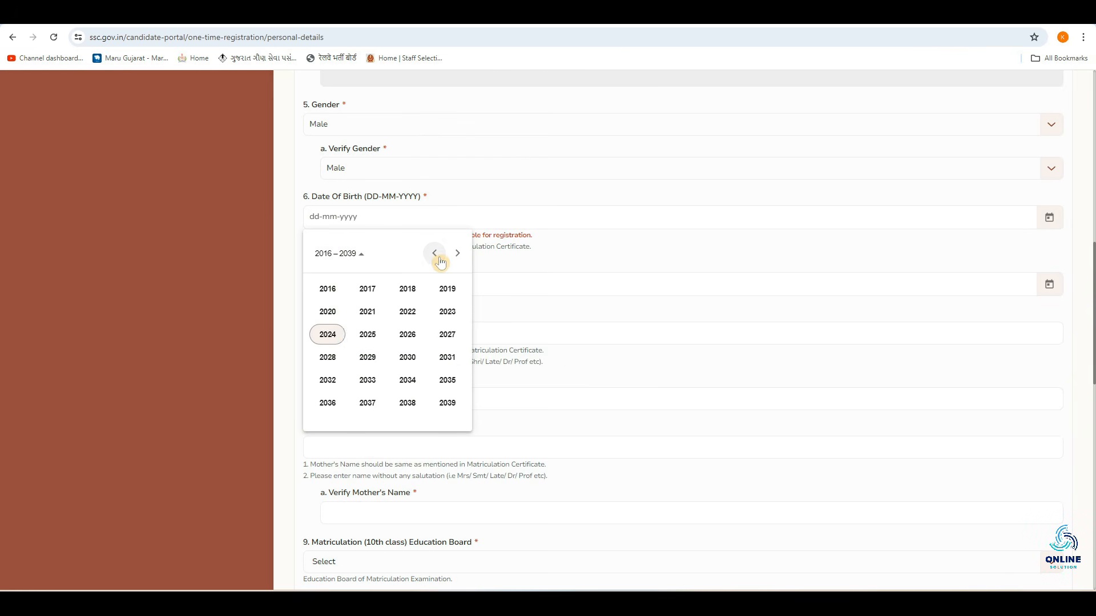
pyautogui.click(434, 253)
pyautogui.click(328, 335)
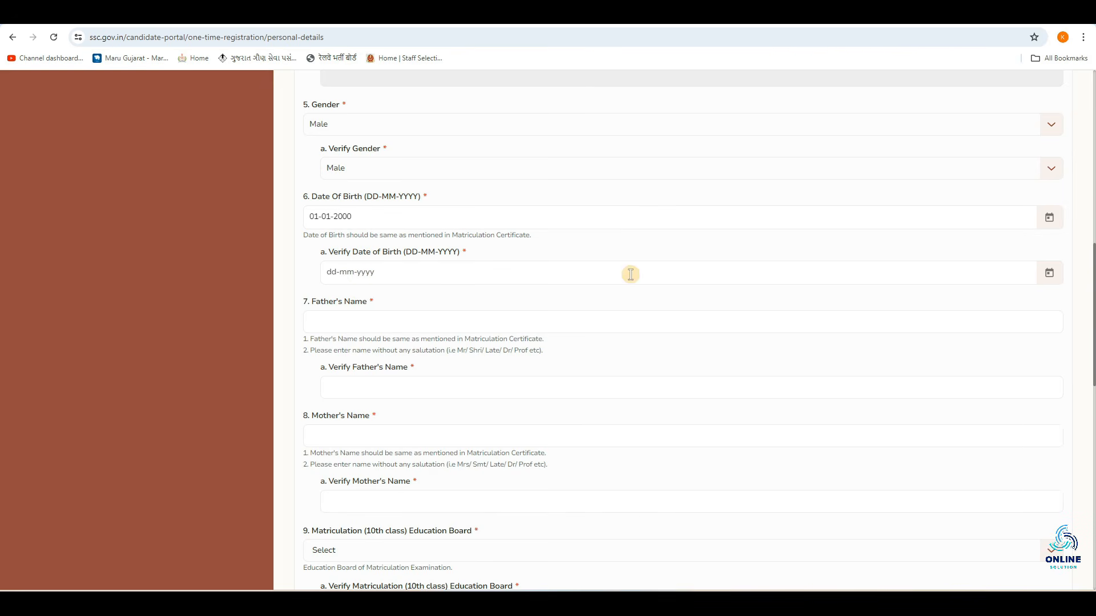
pyautogui.click(1049, 273)
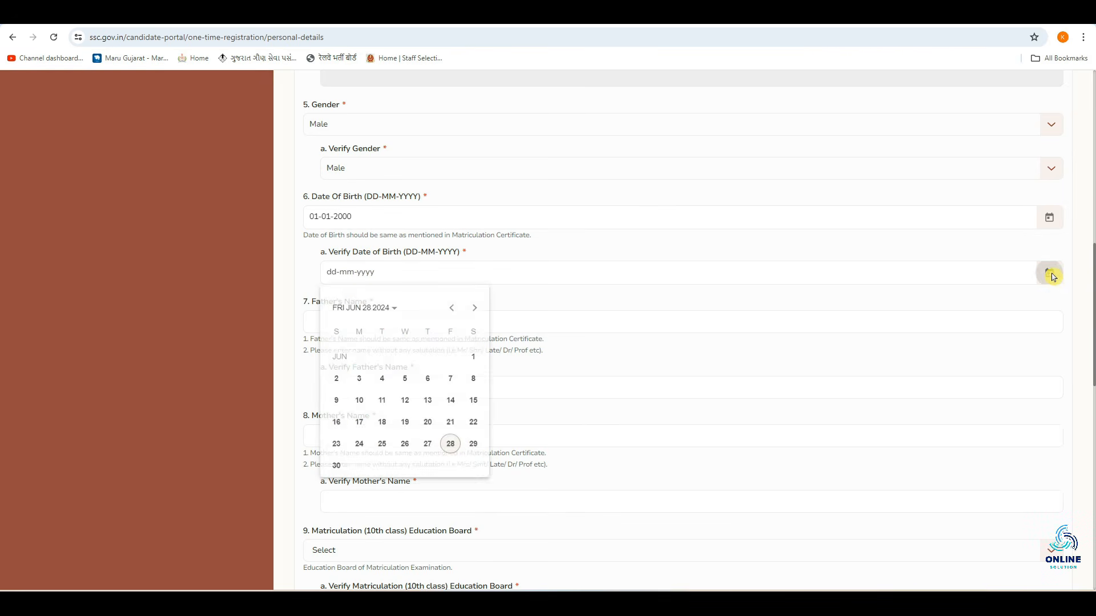
pyautogui.click(557, 302)
# Step: Examine the Father's Name and Verify Father's Name fields and their matriculation certificate requirement
pyautogui.click(341, 323)
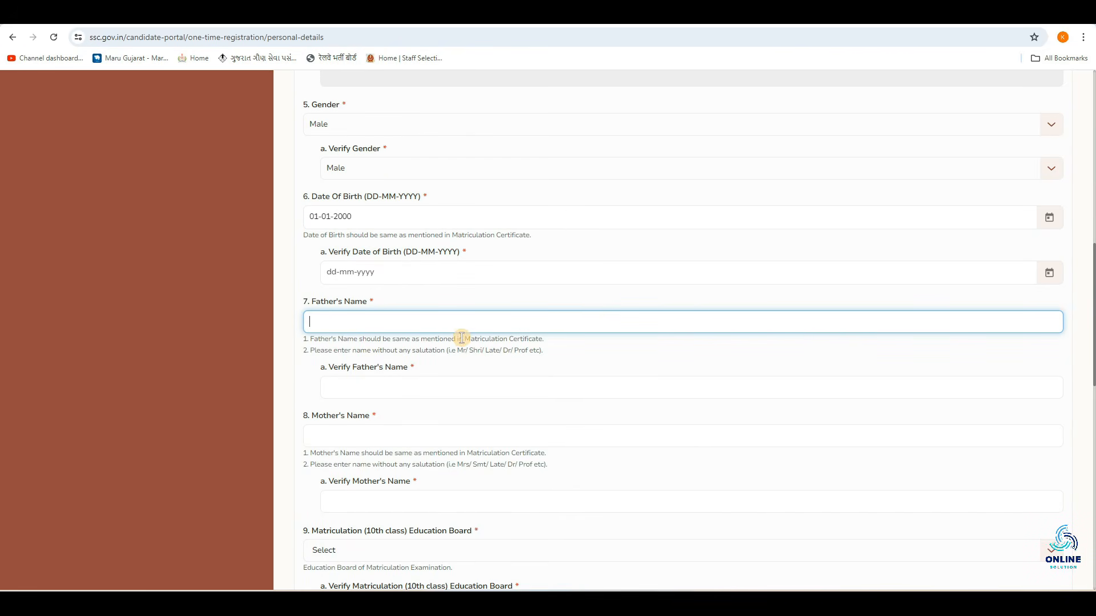
pyautogui.moveTo(466, 341); pyautogui.dragTo(557, 345)
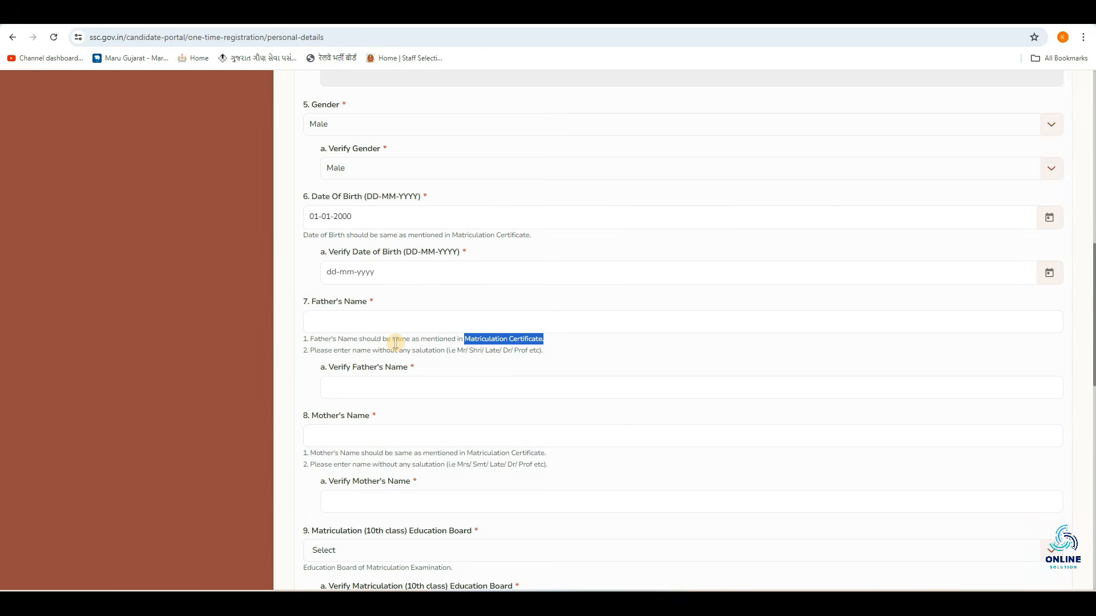
pyautogui.click(369, 319)
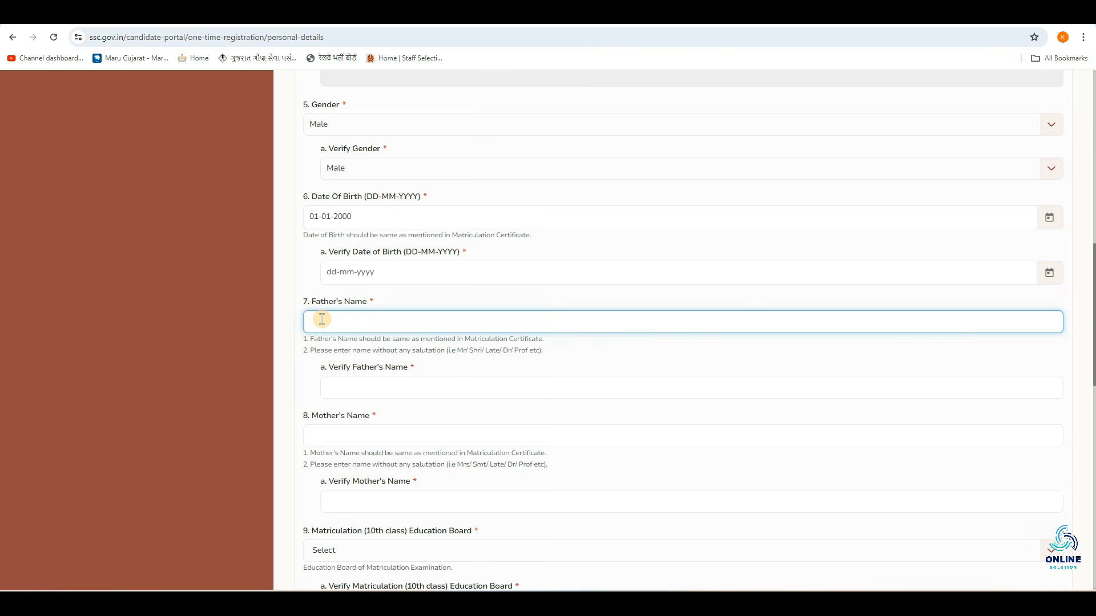
pyautogui.click(245, 423)
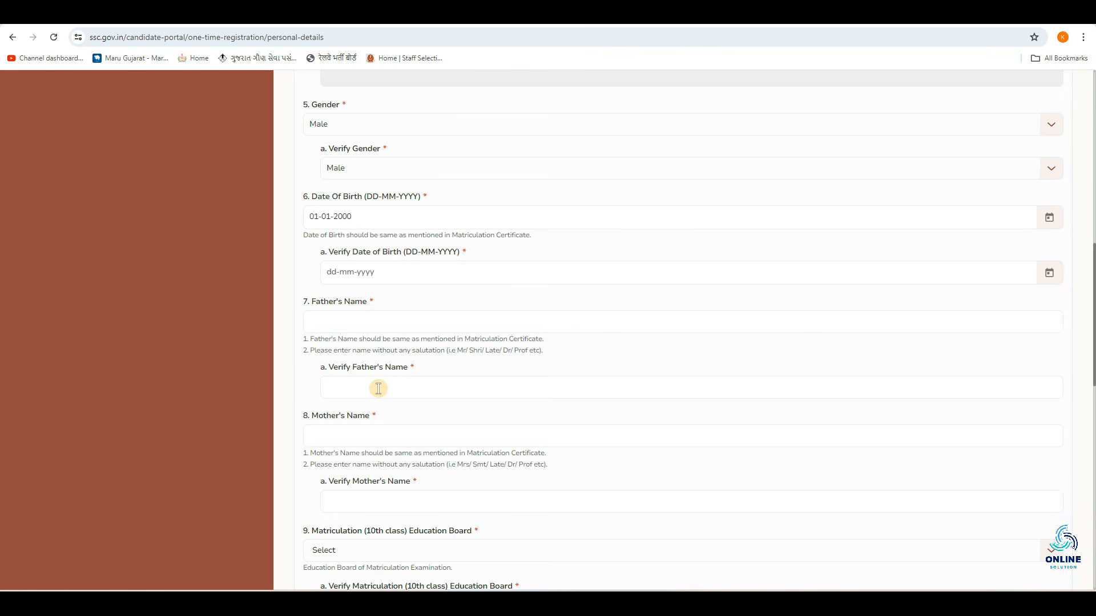
pyautogui.click(378, 389)
# Step: Examine the Mother's Name and Verify Mother's Name fields, including the matriculation certificate note
pyautogui.scroll(-3, 428, 382)
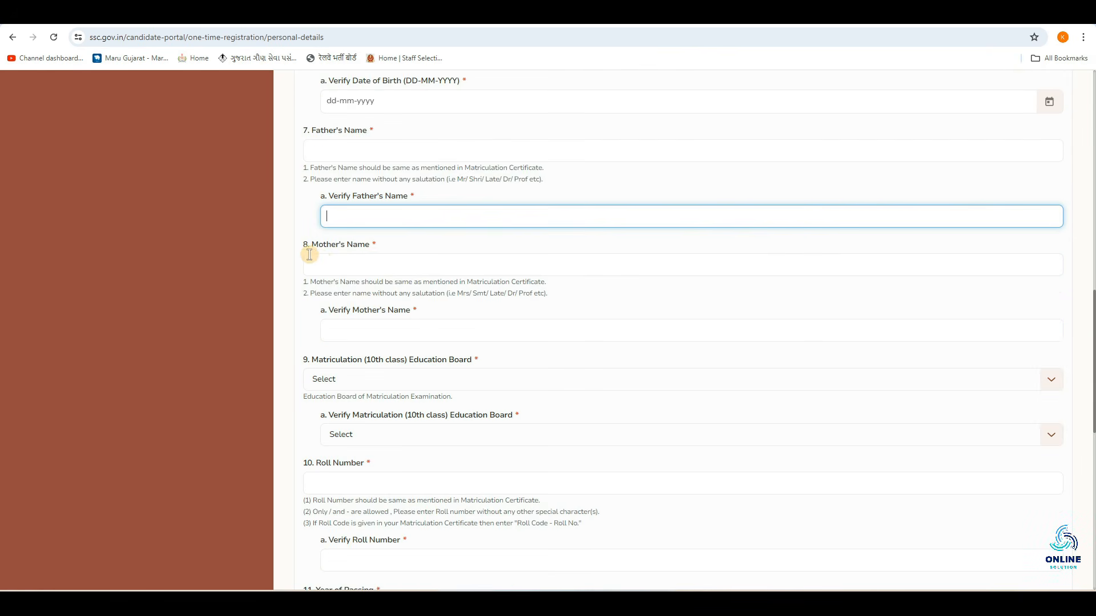
pyautogui.click(321, 258)
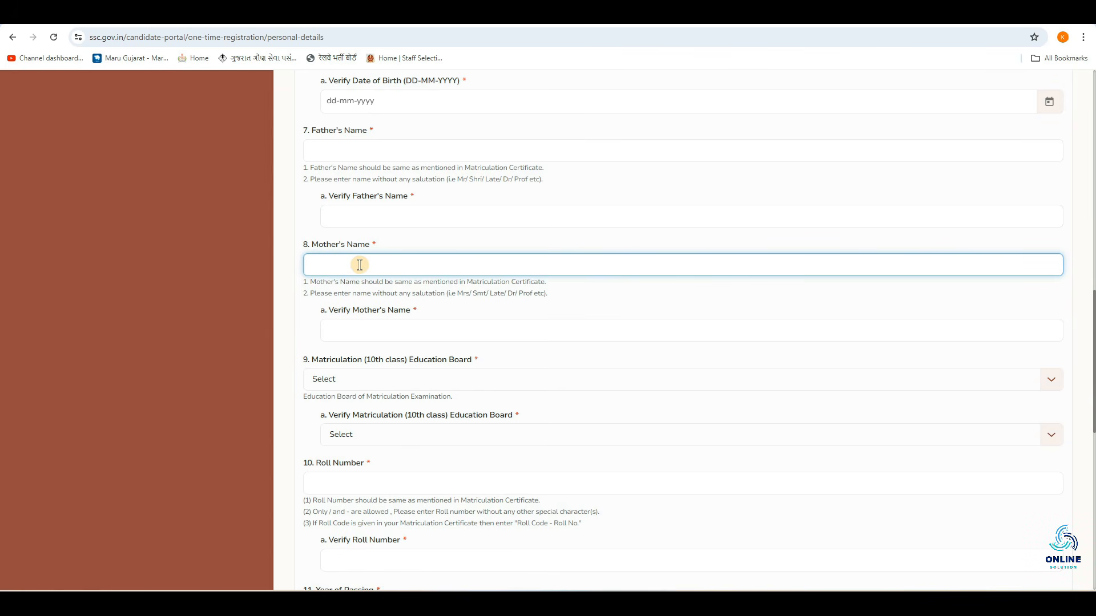
pyautogui.click(470, 283)
pyautogui.moveTo(470, 284); pyautogui.dragTo(533, 284)
pyautogui.click(501, 286)
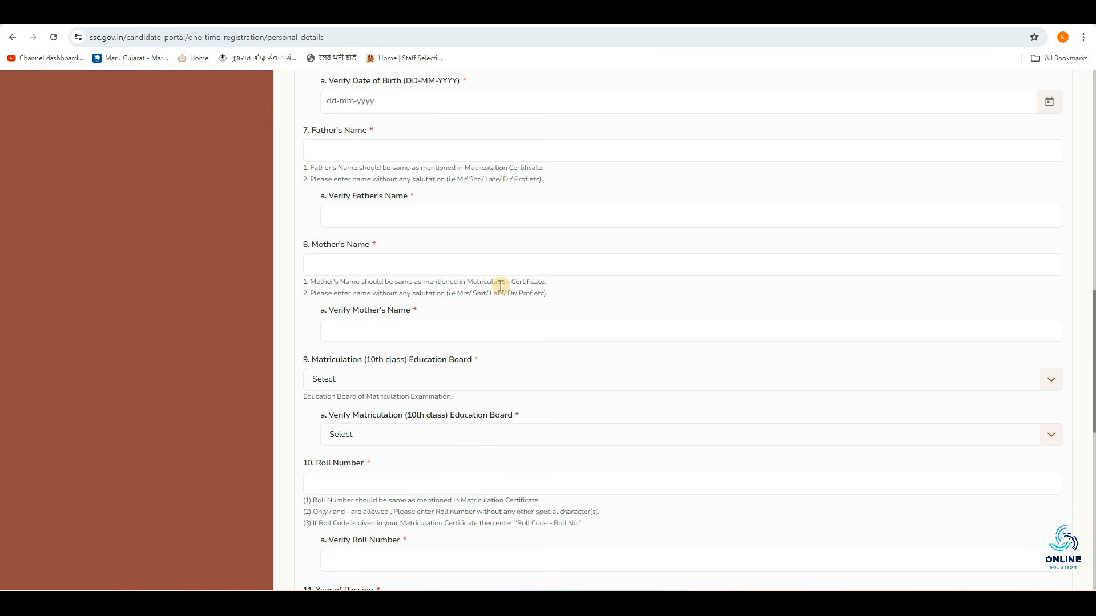
pyautogui.click(402, 265)
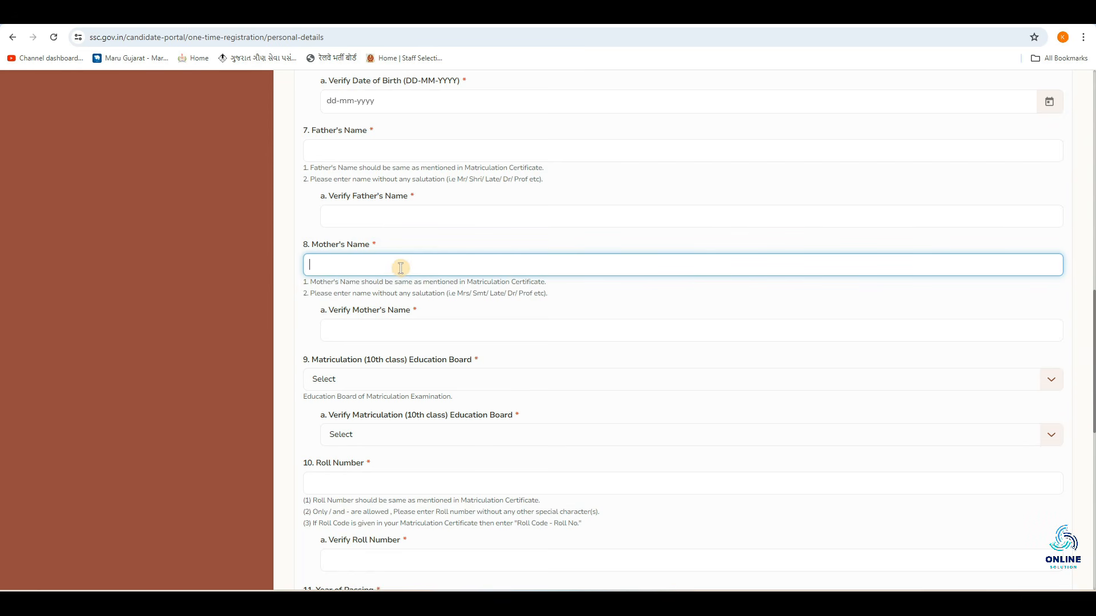
pyautogui.click(311, 318)
pyautogui.click(420, 326)
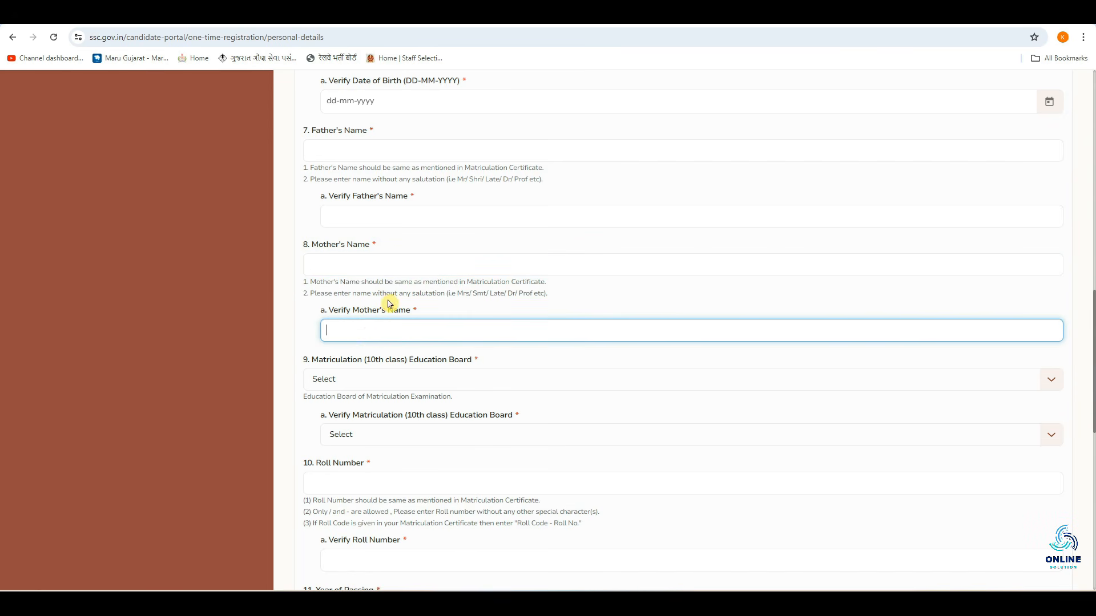
# Step: Set the Matriculation Education Board and its verification field to Gujarat Secondary And Higher Secondary Education Board
pyautogui.scroll(-3, 370, 336)
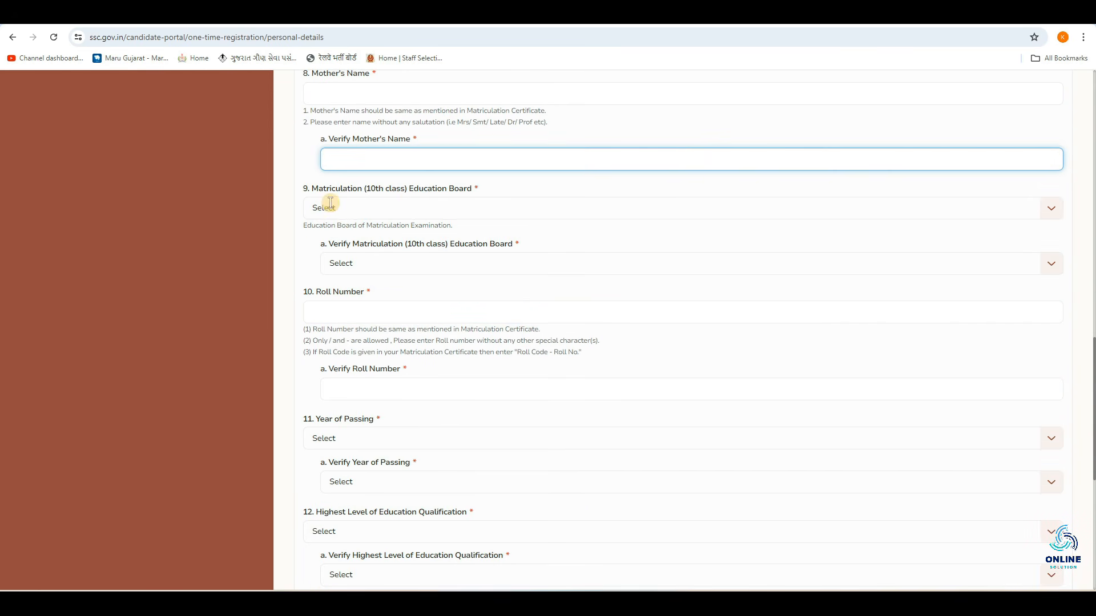
pyautogui.click(444, 211)
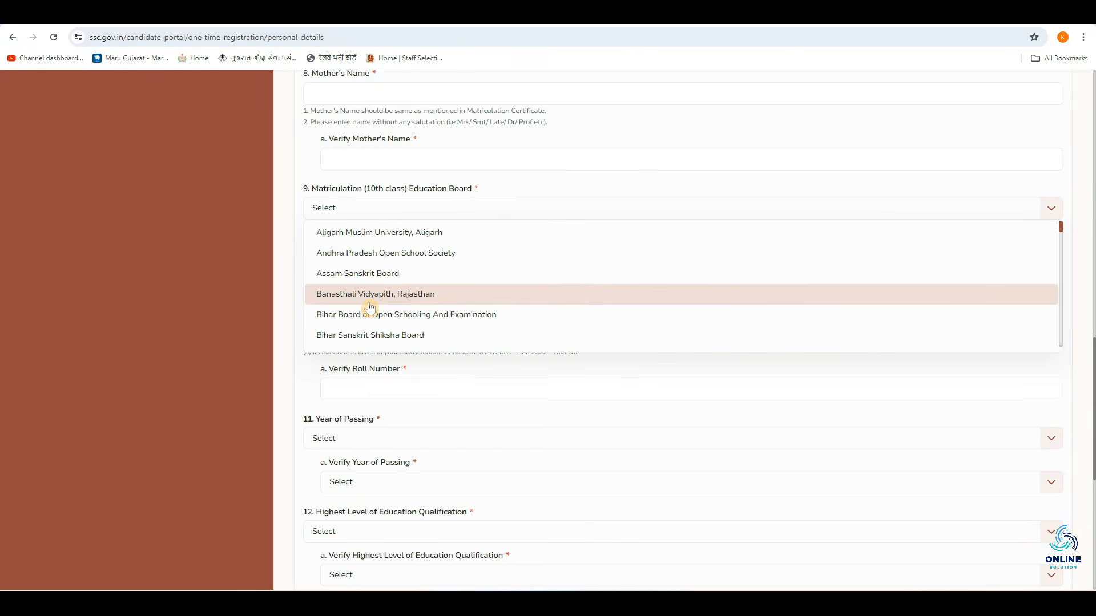
pyautogui.scroll(-1, 370, 308)
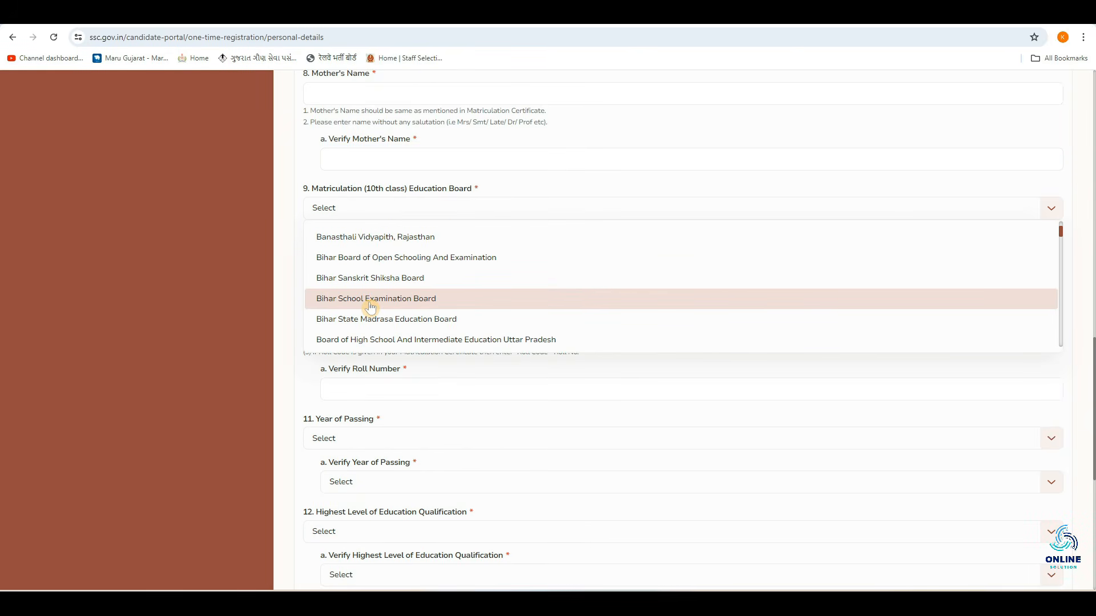
pyautogui.scroll(-5, 370, 308)
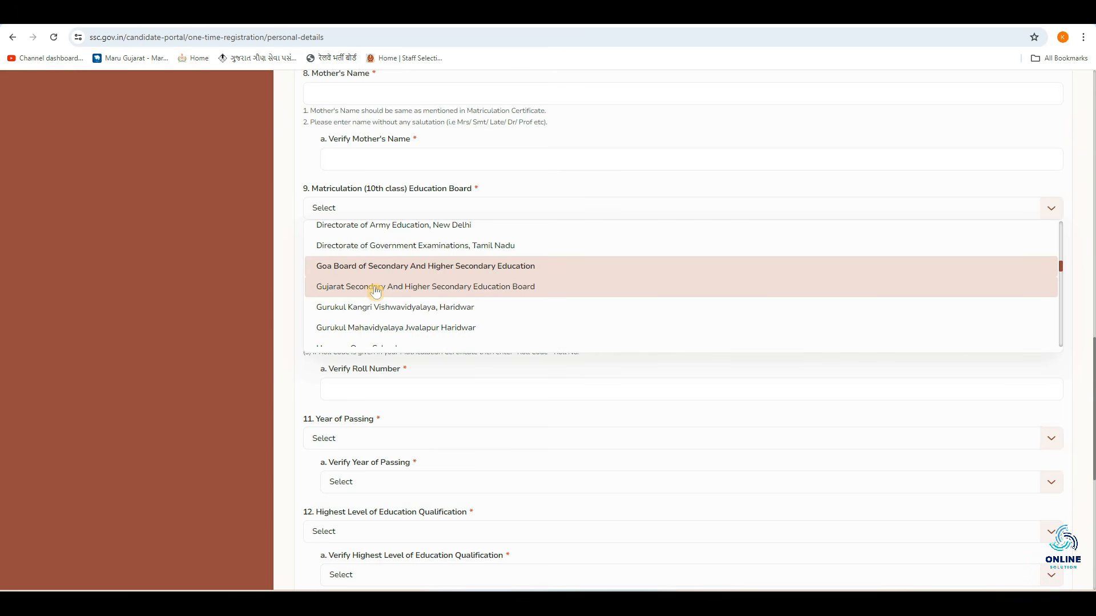
pyautogui.click(510, 292)
pyautogui.click(392, 266)
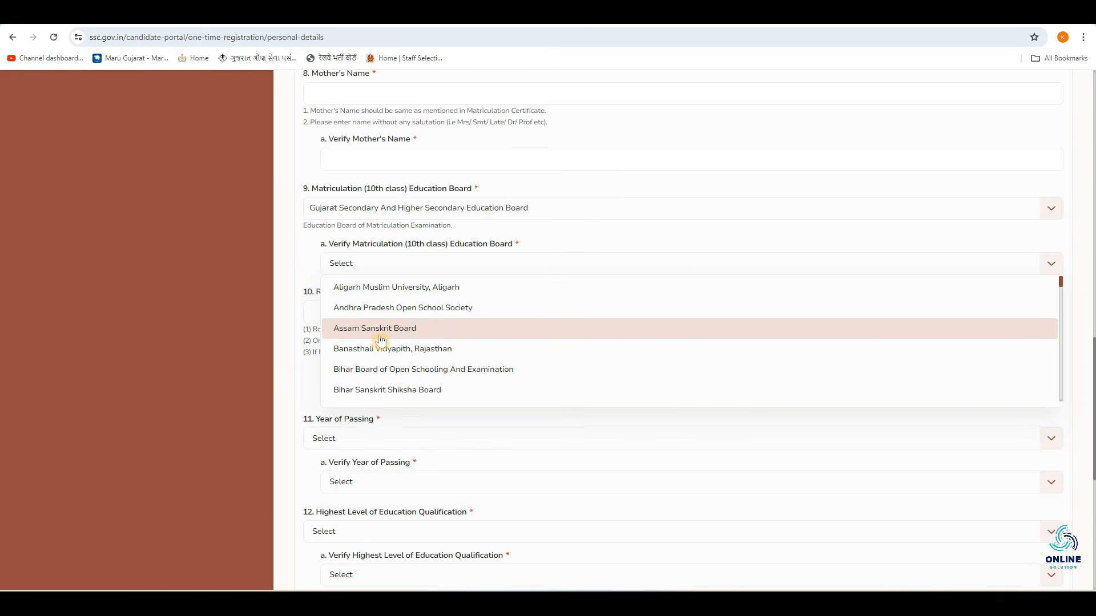
pyautogui.scroll(-5, 381, 340)
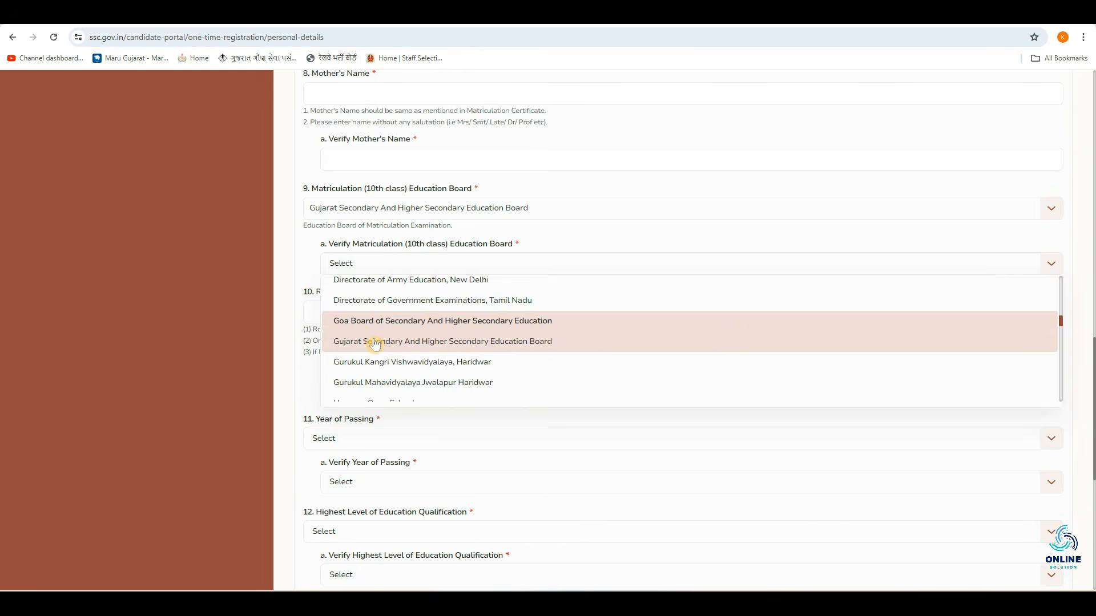
pyautogui.click(375, 342)
# Step: Go through the Roll Number fields and set both Year of Passing and Verify Year of Passing to 2011
pyautogui.click(331, 308)
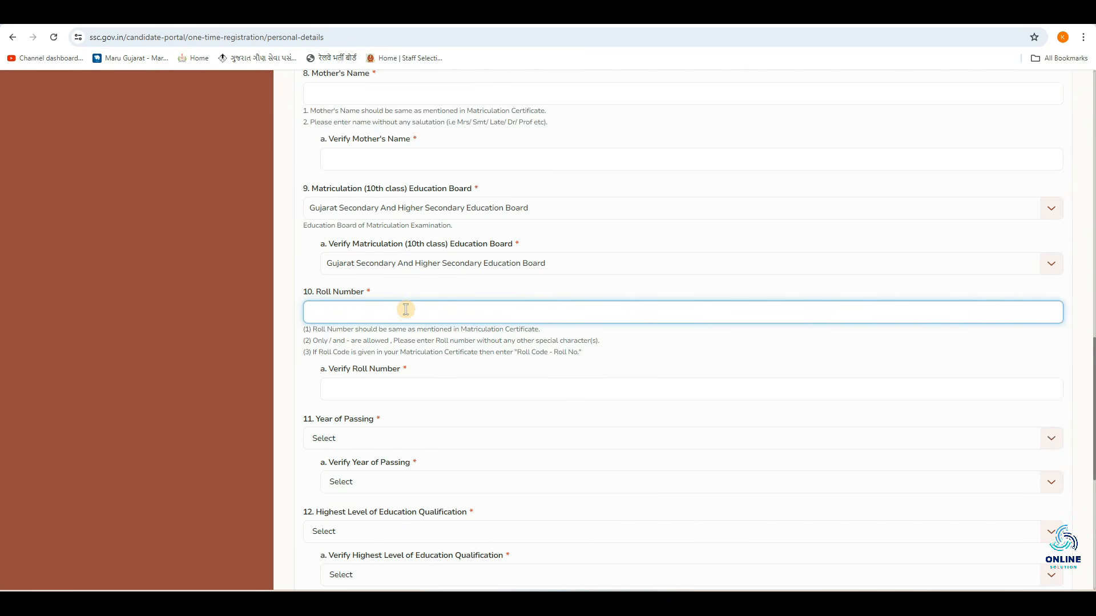
pyautogui.click(358, 390)
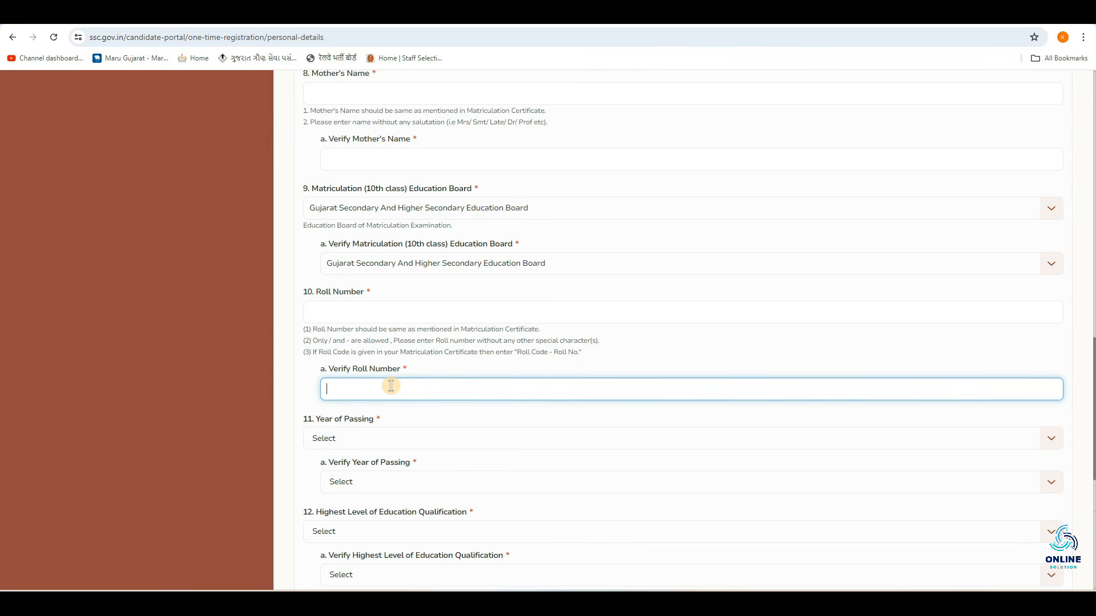
pyautogui.scroll(-2, 352, 323)
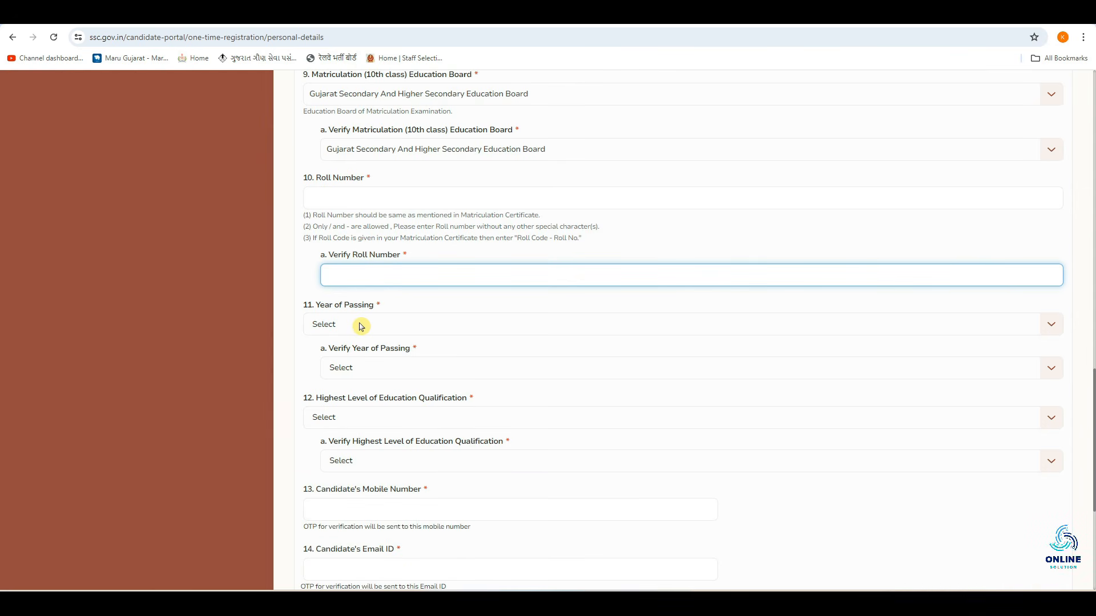
pyautogui.click(361, 325)
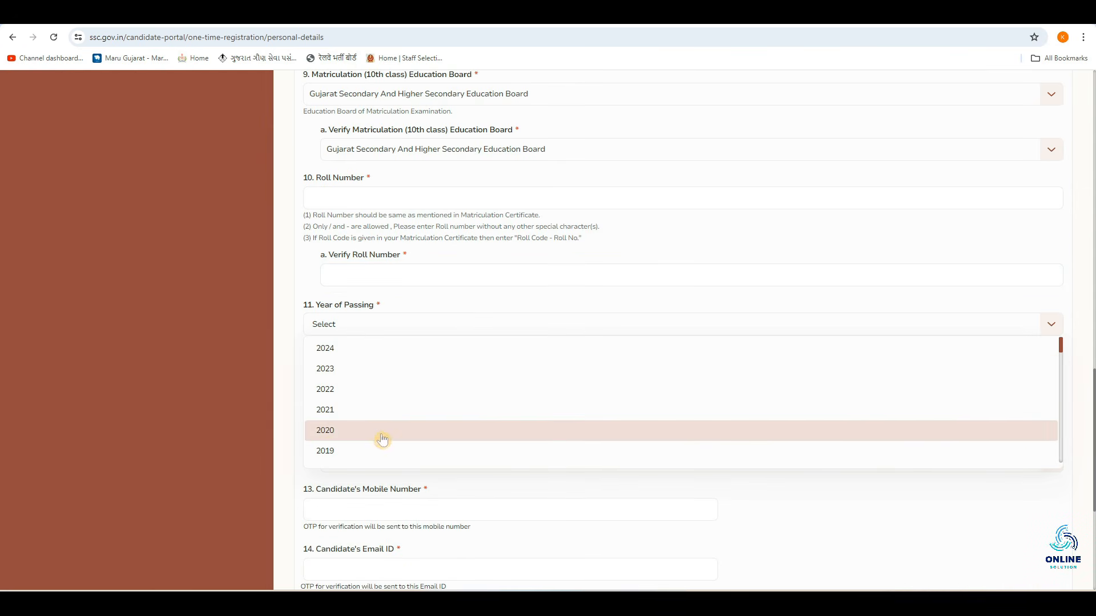
pyautogui.scroll(-4, 382, 440)
pyautogui.click(374, 370)
pyautogui.click(376, 373)
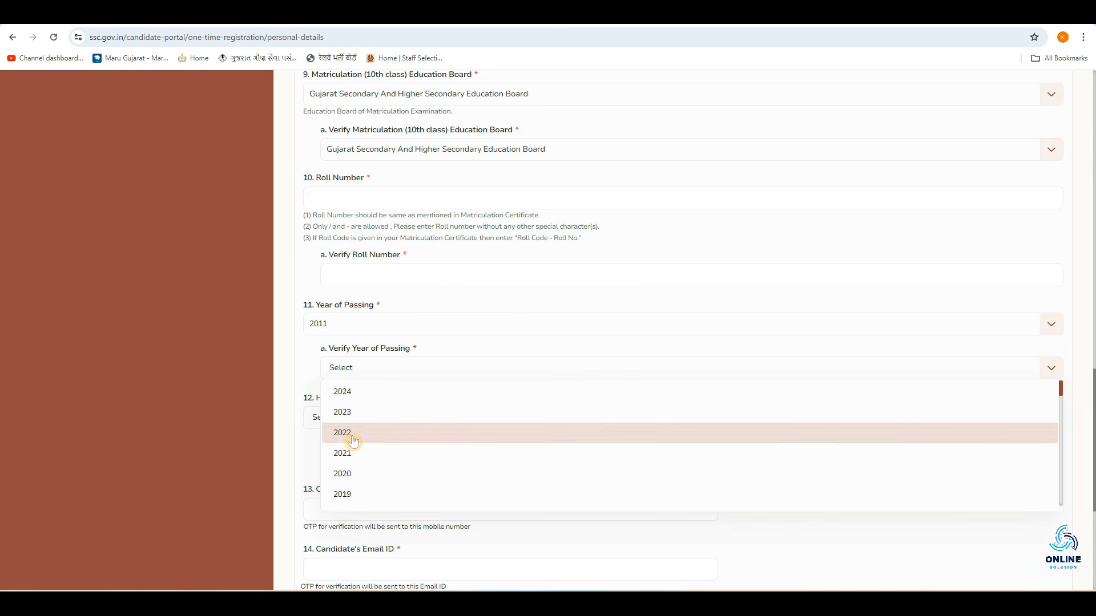
pyautogui.scroll(-3, 350, 440)
pyautogui.click(350, 440)
# Step: Set the Highest Level of Education Qualification and its verification field to Graduation
pyautogui.scroll(-2, 313, 297)
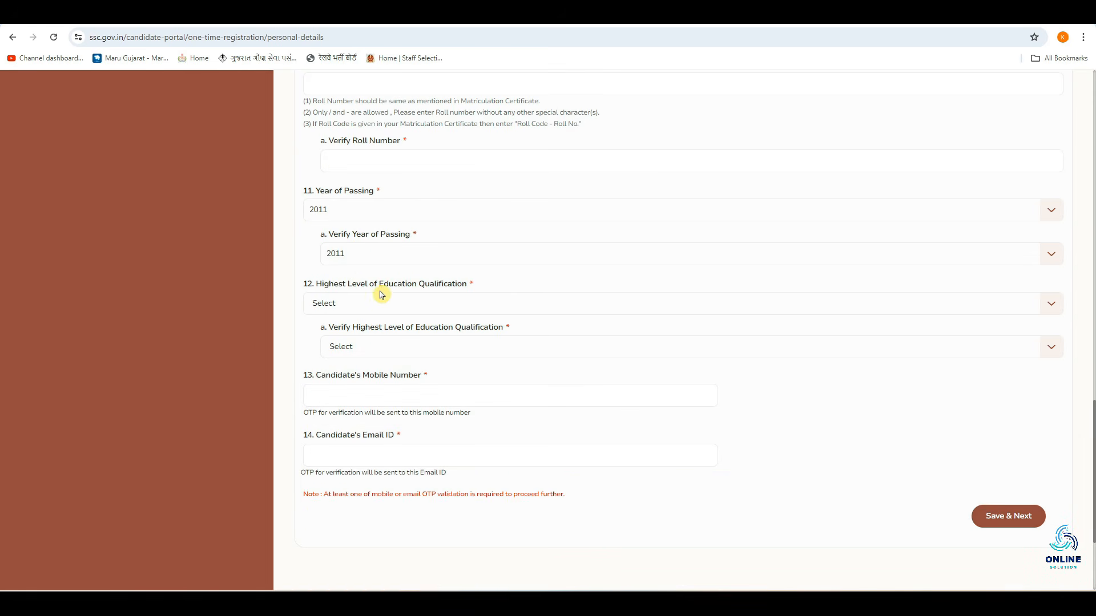
pyautogui.click(482, 304)
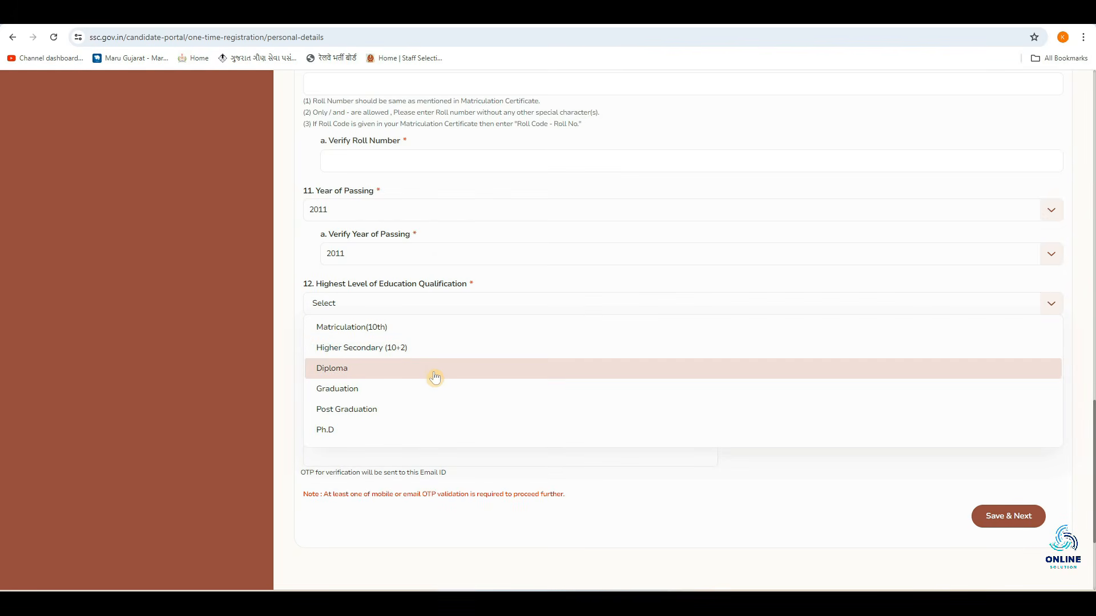
pyautogui.click(385, 390)
pyautogui.click(405, 352)
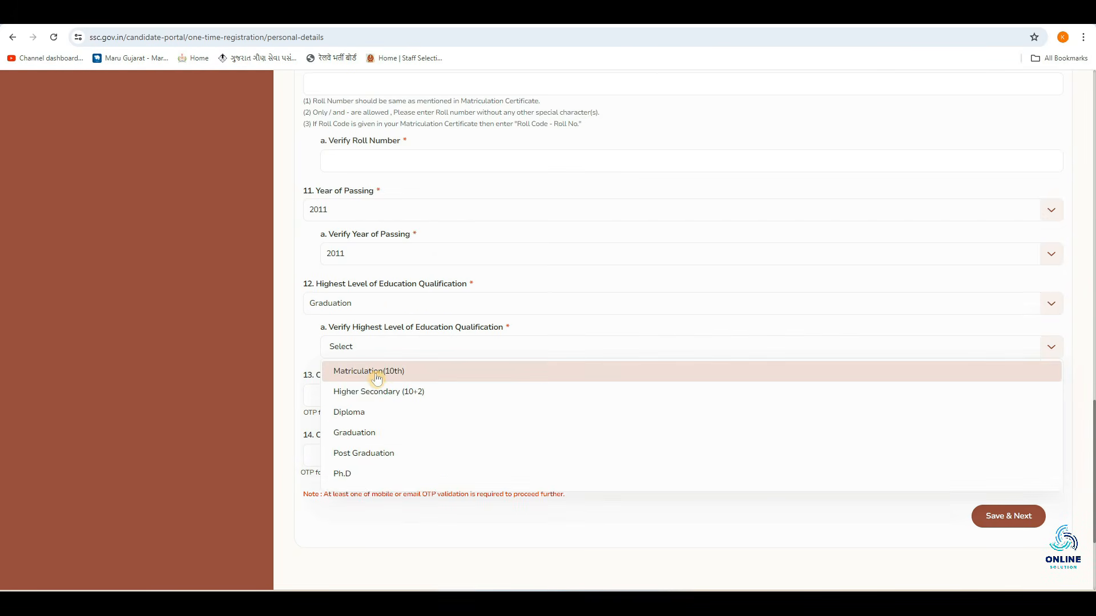
pyautogui.click(396, 440)
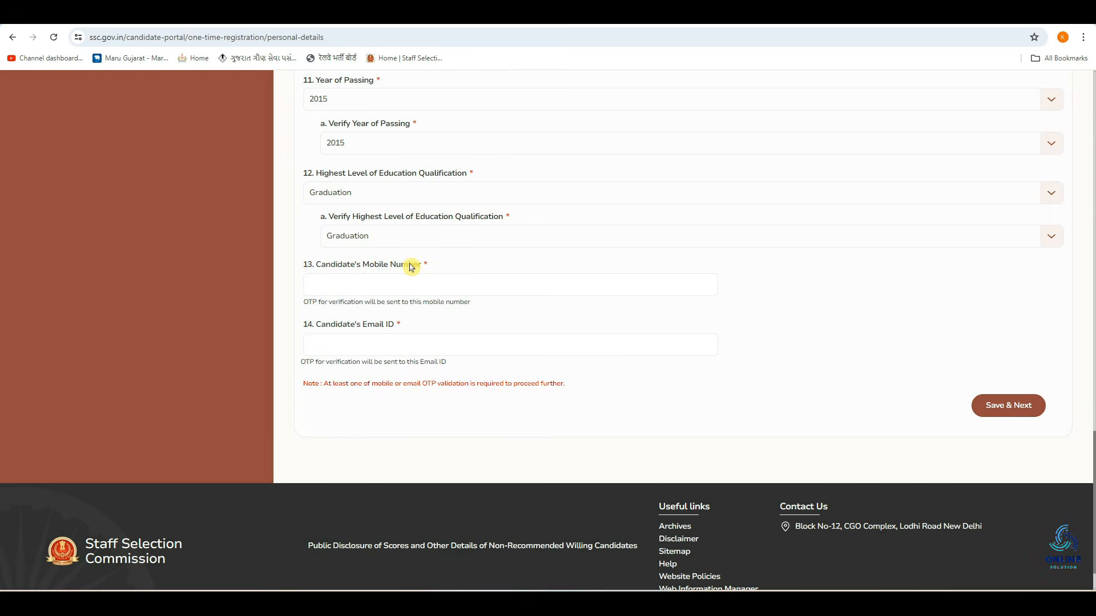
# Step: Enter the candidate's mobile number, request an OTP for it, and validate the number with the received mobile OTP
pyautogui.click(393, 278)
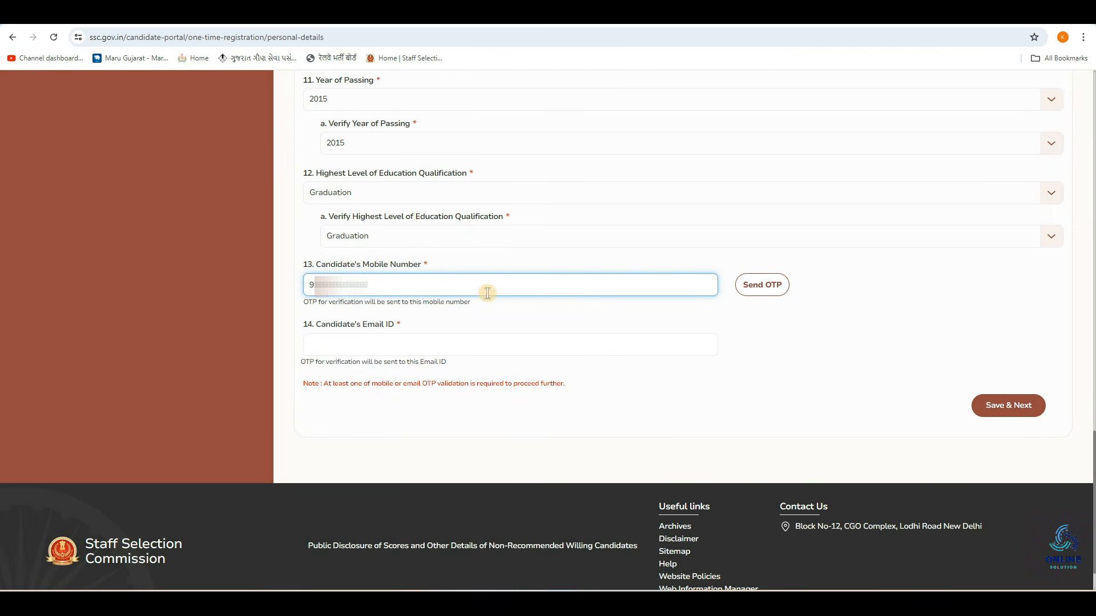
pyautogui.click(759, 287)
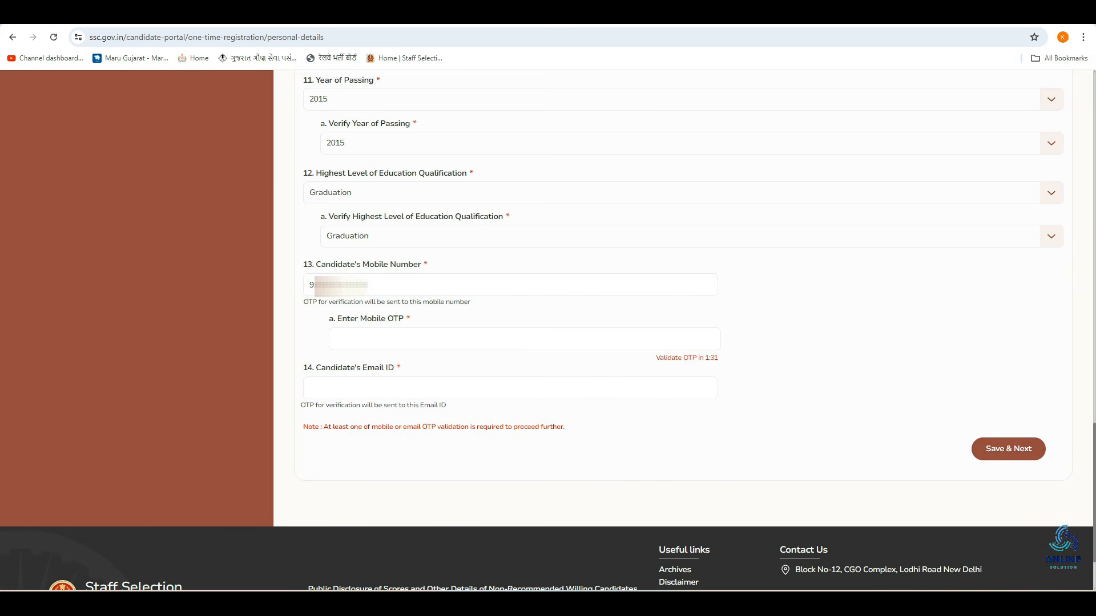
pyautogui.click(365, 337)
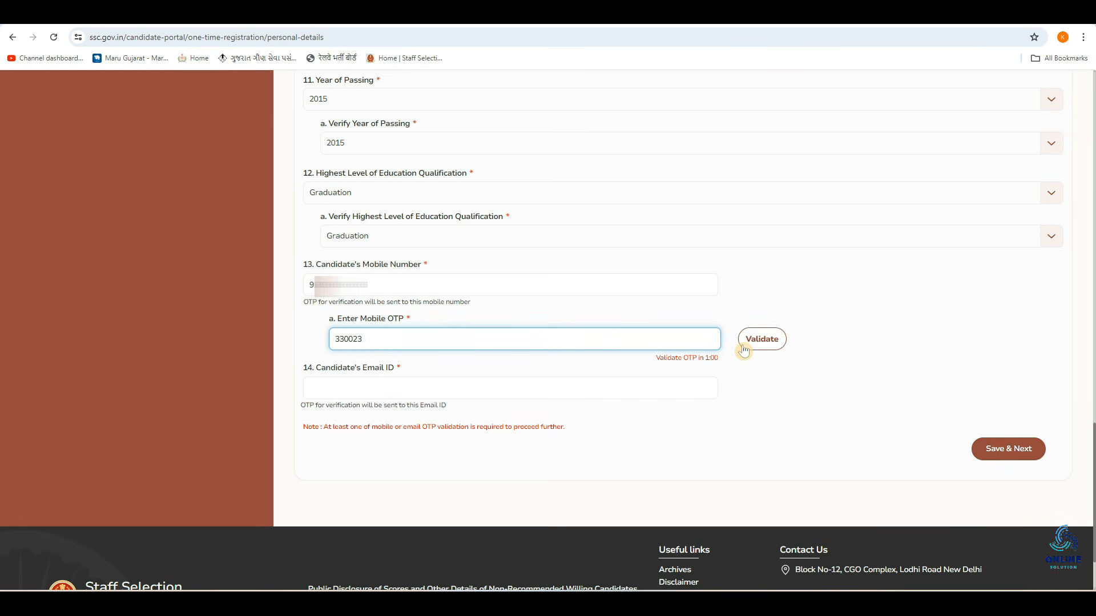
pyautogui.click(756, 344)
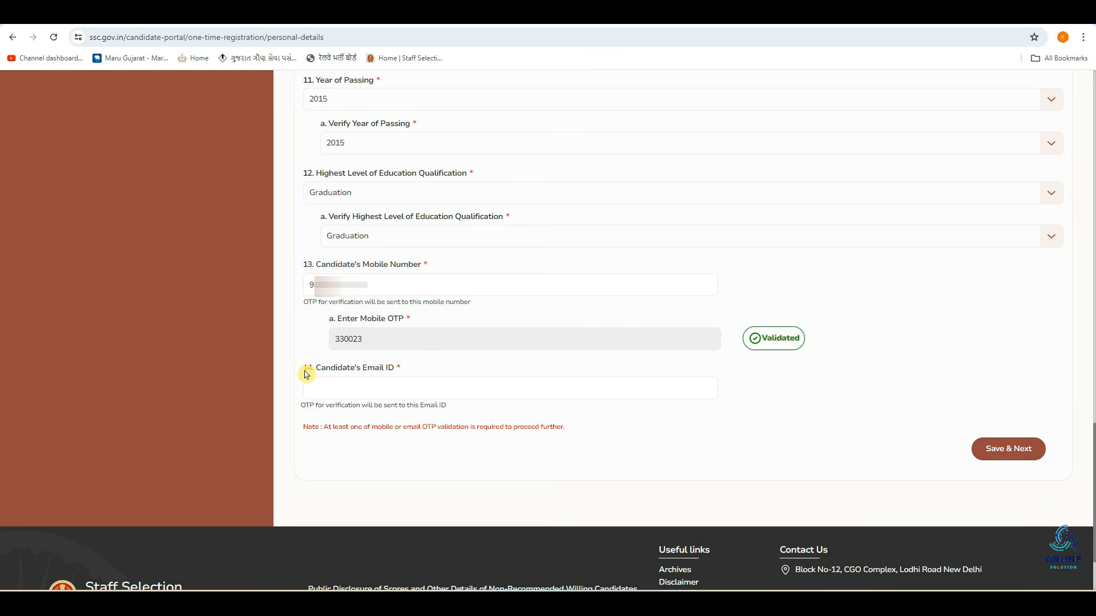
# Step: Enter the candidate's email ID, request an OTP for it, and validate the address with the received email OTP
pyautogui.click(378, 384)
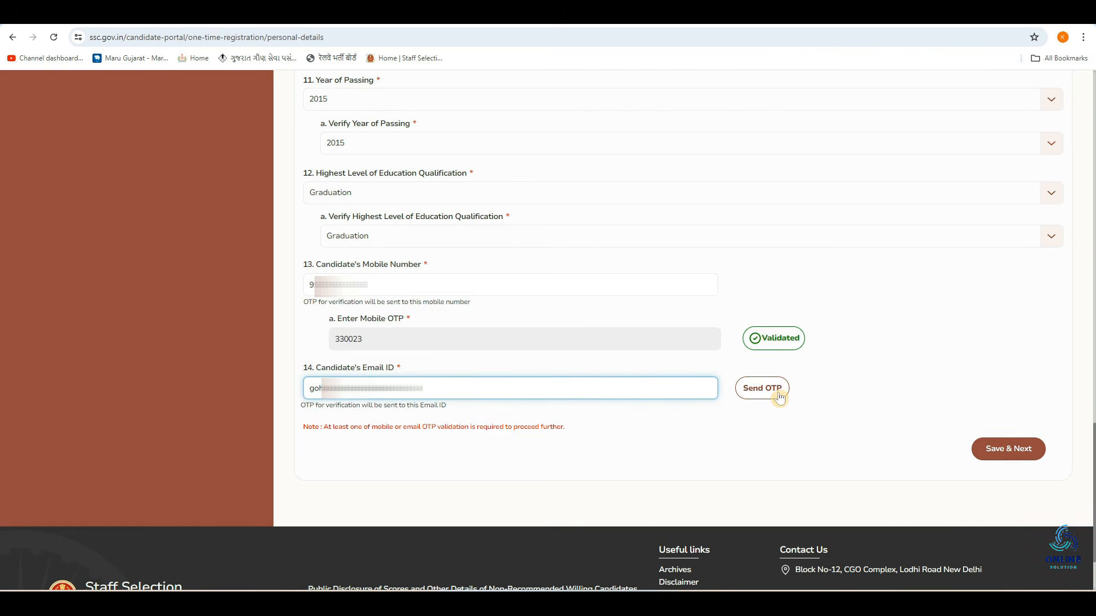
pyautogui.click(779, 396)
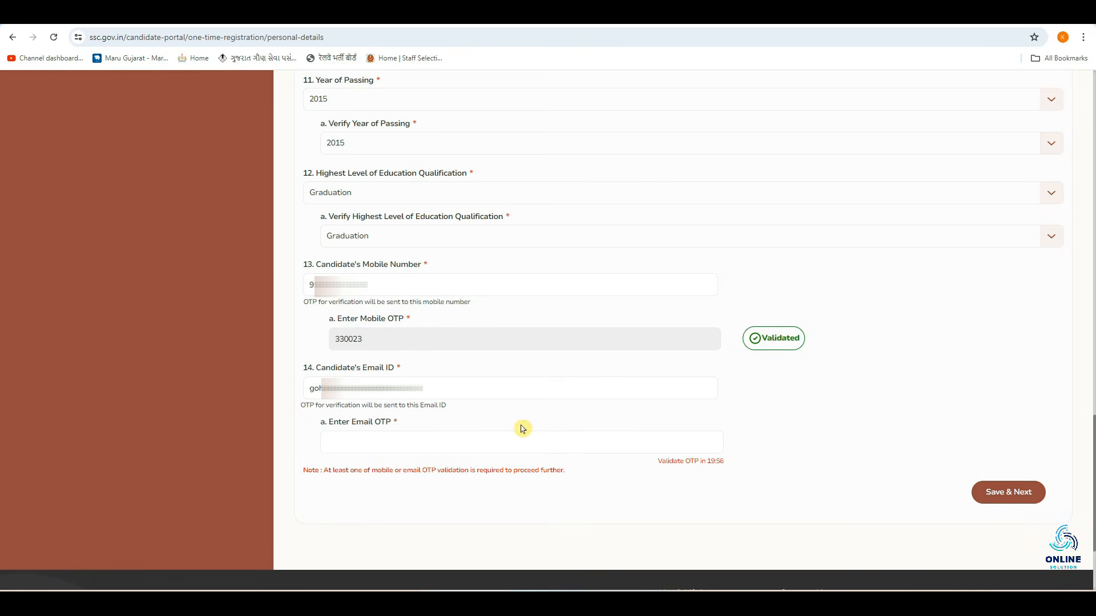
pyautogui.click(460, 442)
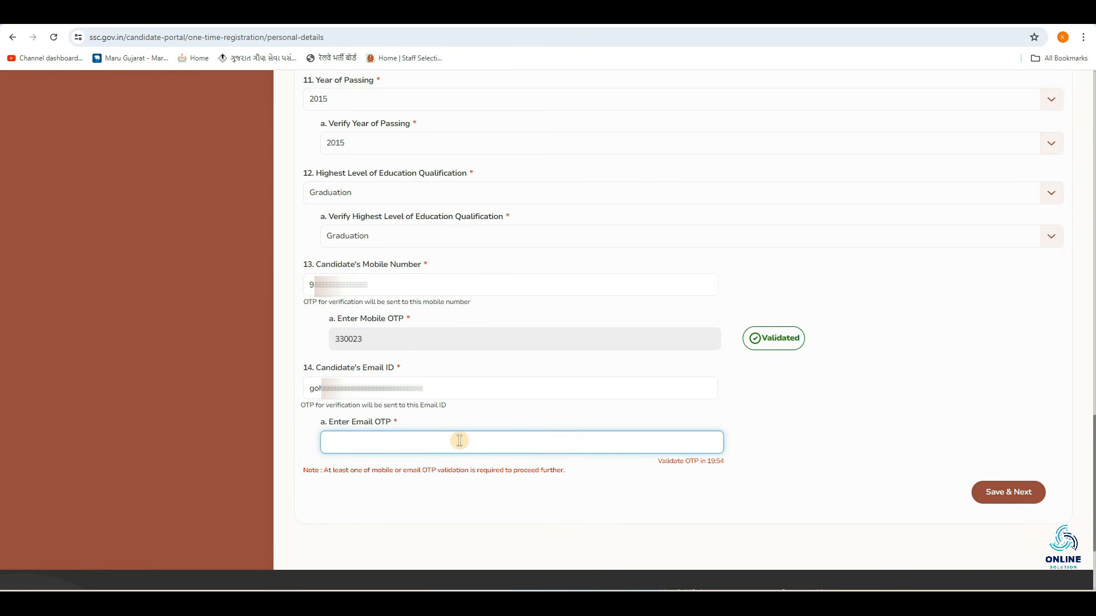
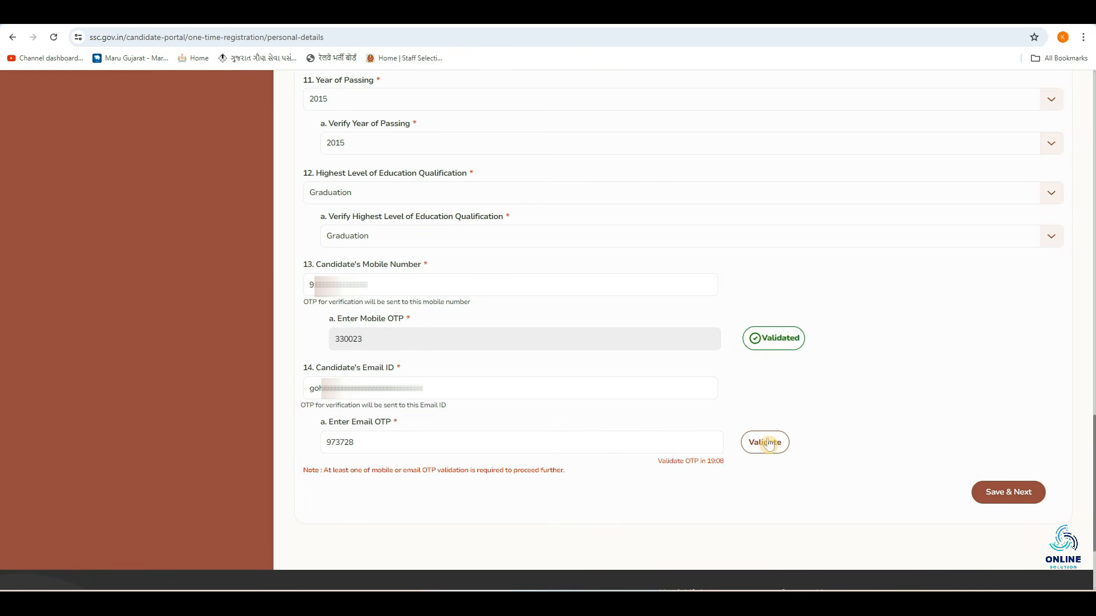
pyautogui.click(766, 443)
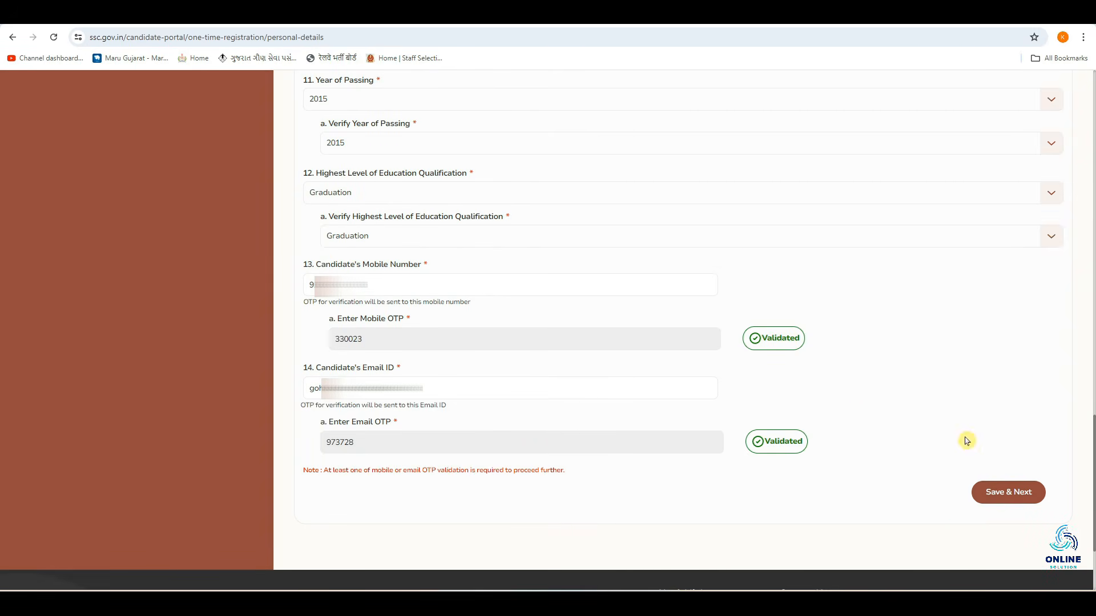
# Step: Save the personal details and continue past the registration number page to the candidate sign-in
pyautogui.click(1022, 502)
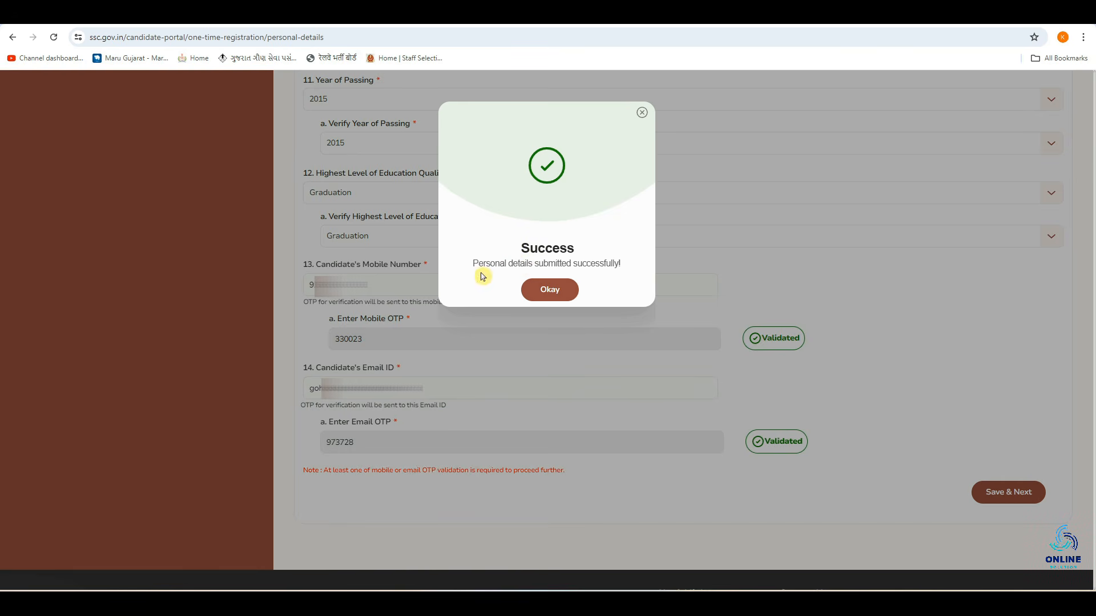
pyautogui.click(558, 295)
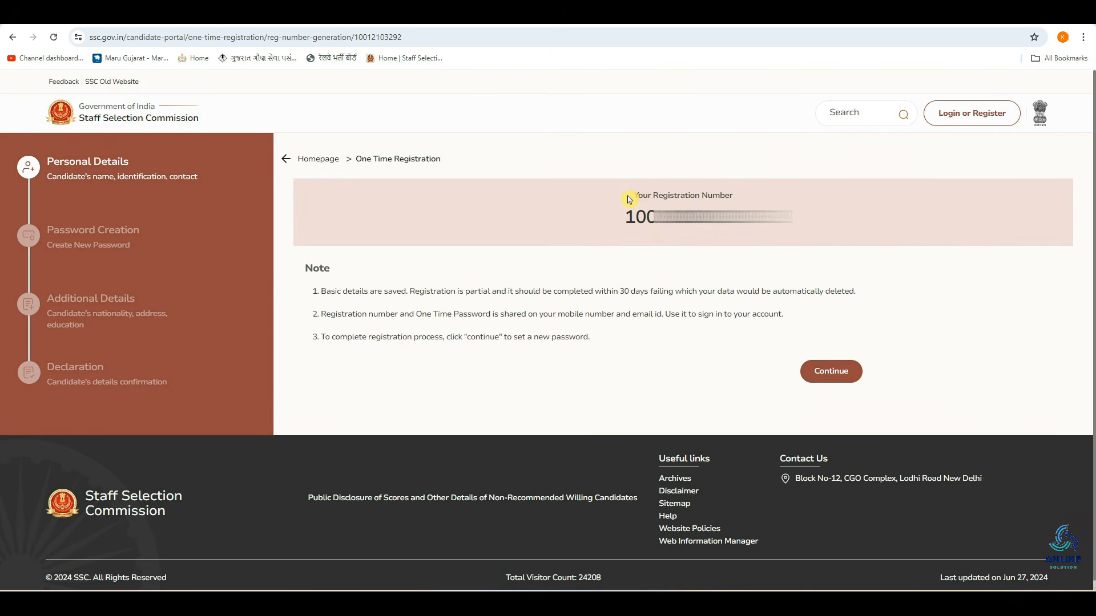
pyautogui.moveTo(629, 197); pyautogui.dragTo(744, 202)
pyautogui.click(606, 221)
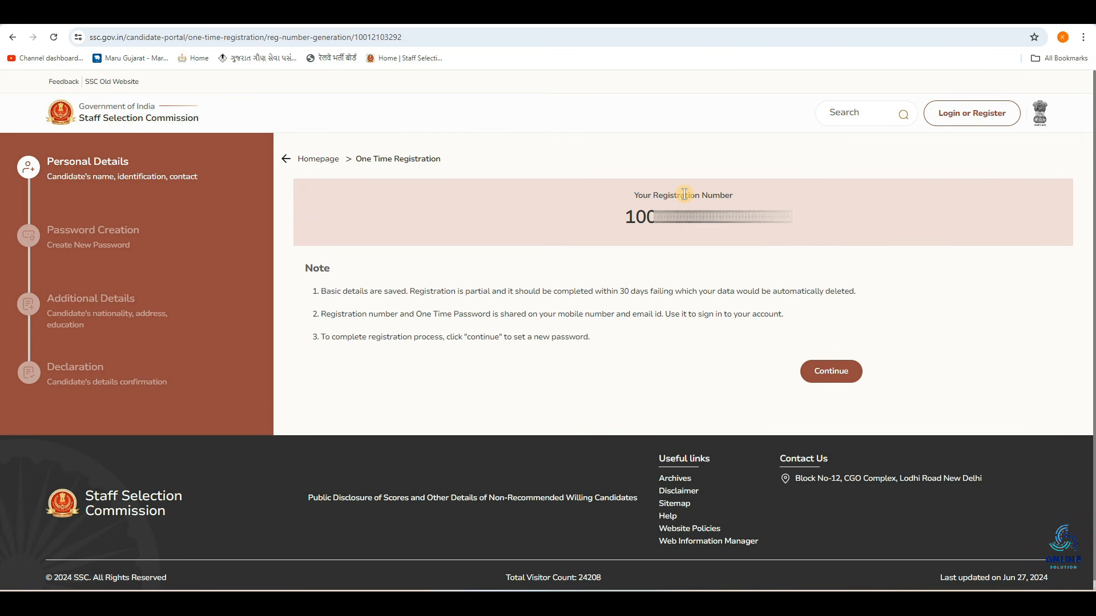
pyautogui.moveTo(612, 220); pyautogui.dragTo(752, 223)
pyautogui.click(691, 332)
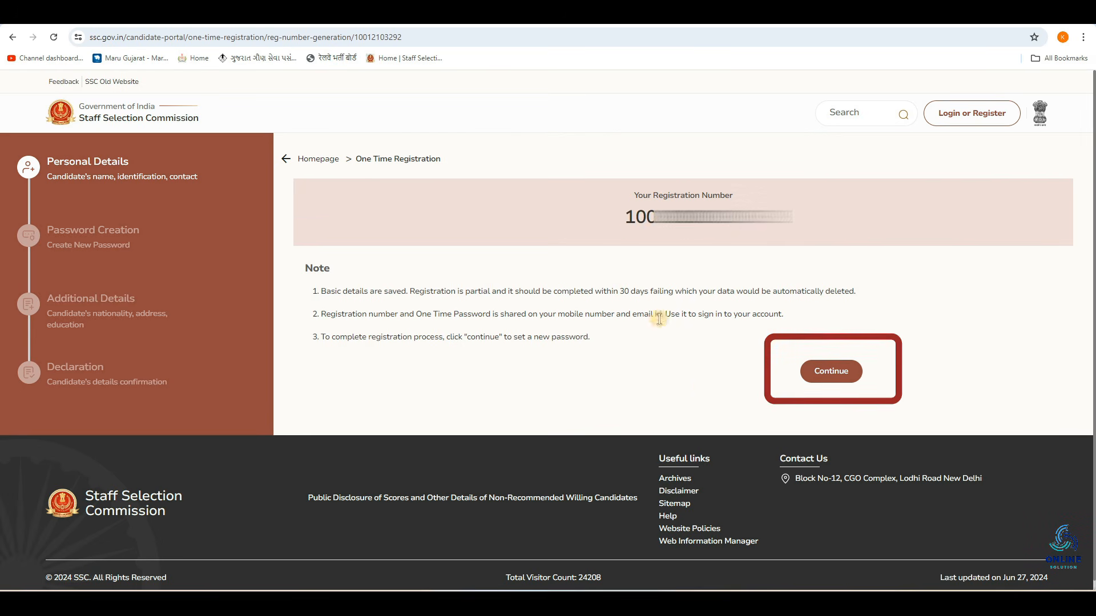
pyautogui.click(829, 378)
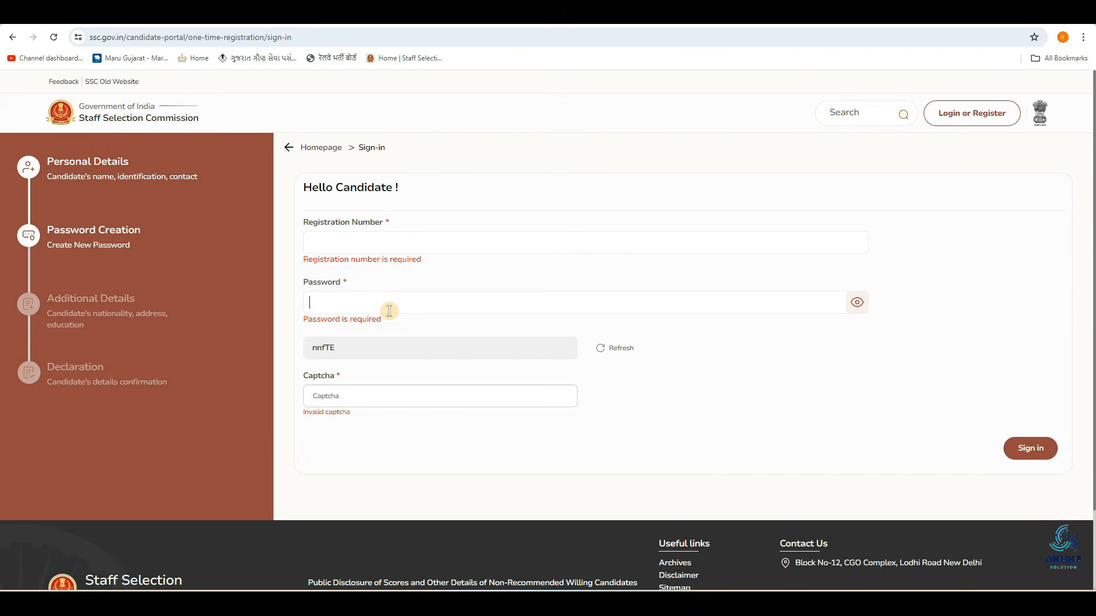
# Step: Complete the sign-in with the captcha and enter the old password in the new password form
pyautogui.click(342, 397)
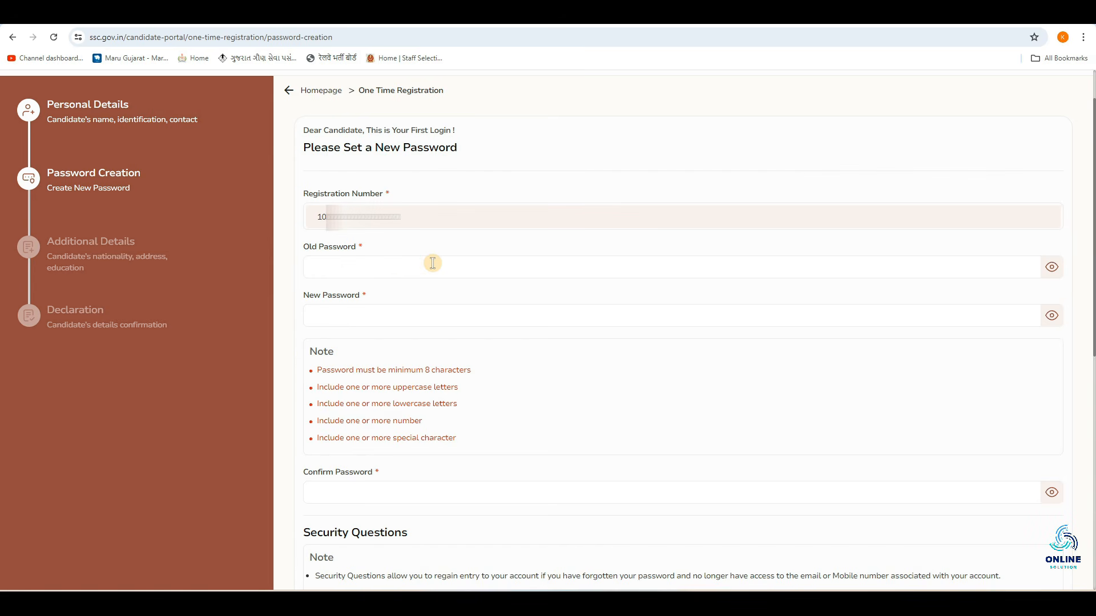
pyautogui.click(341, 272)
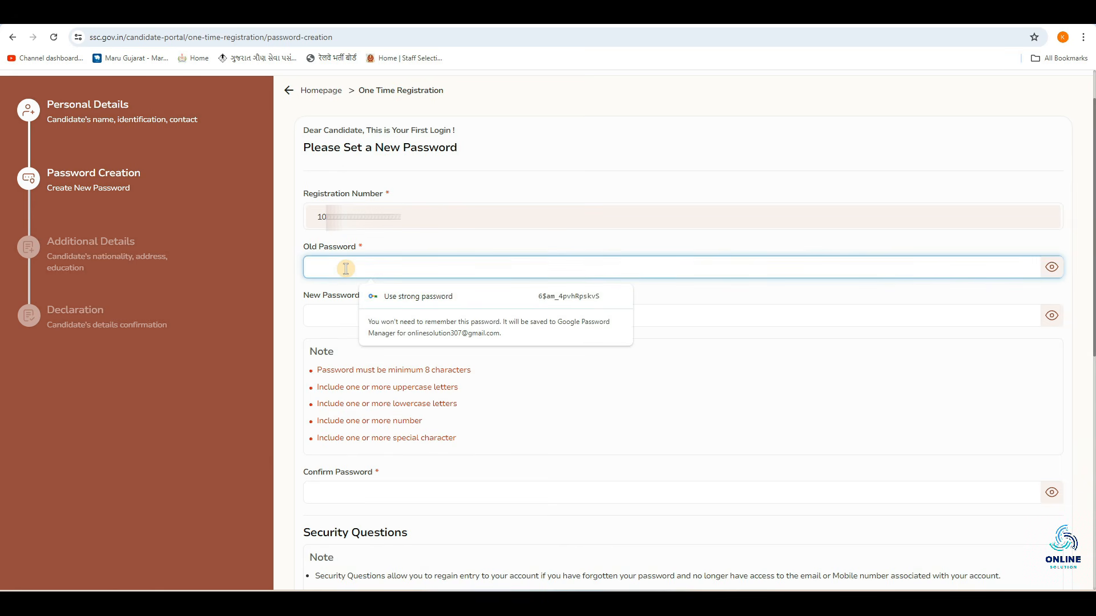
pyautogui.hotkey('ctrl', 'v')
# Step: Examine the password requirements note and the New Password and Confirm Password fields
pyautogui.click(340, 313)
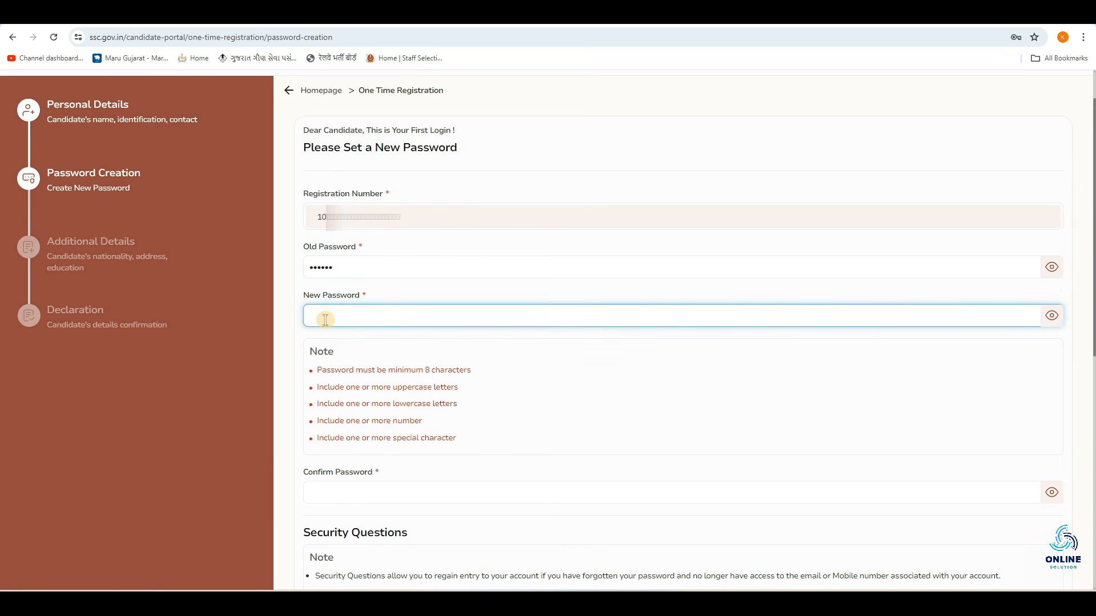
pyautogui.click(389, 404)
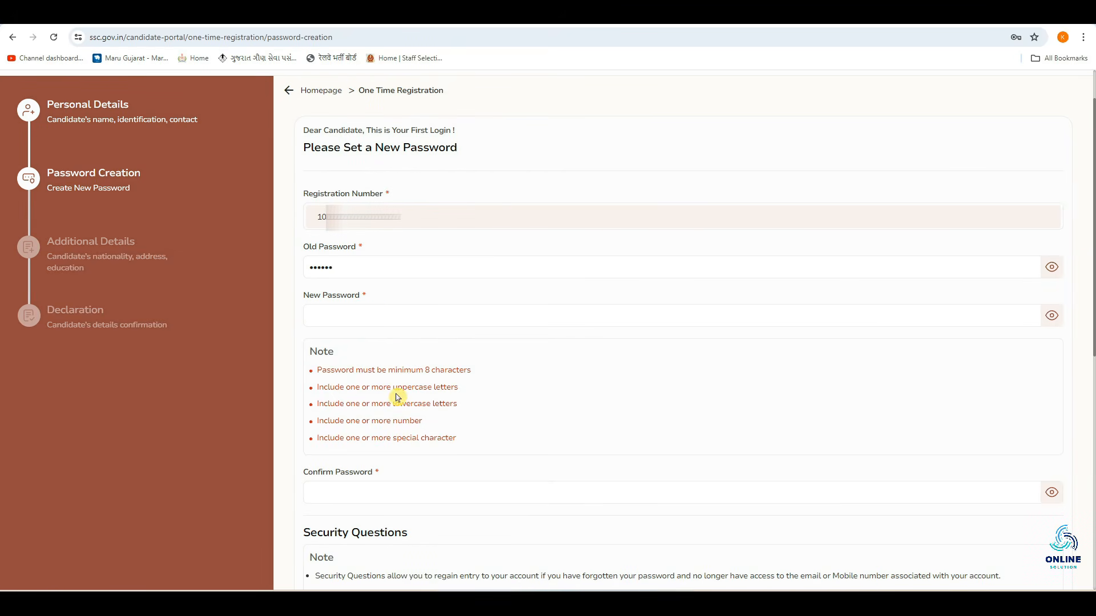
pyautogui.moveTo(388, 373); pyautogui.dragTo(446, 372)
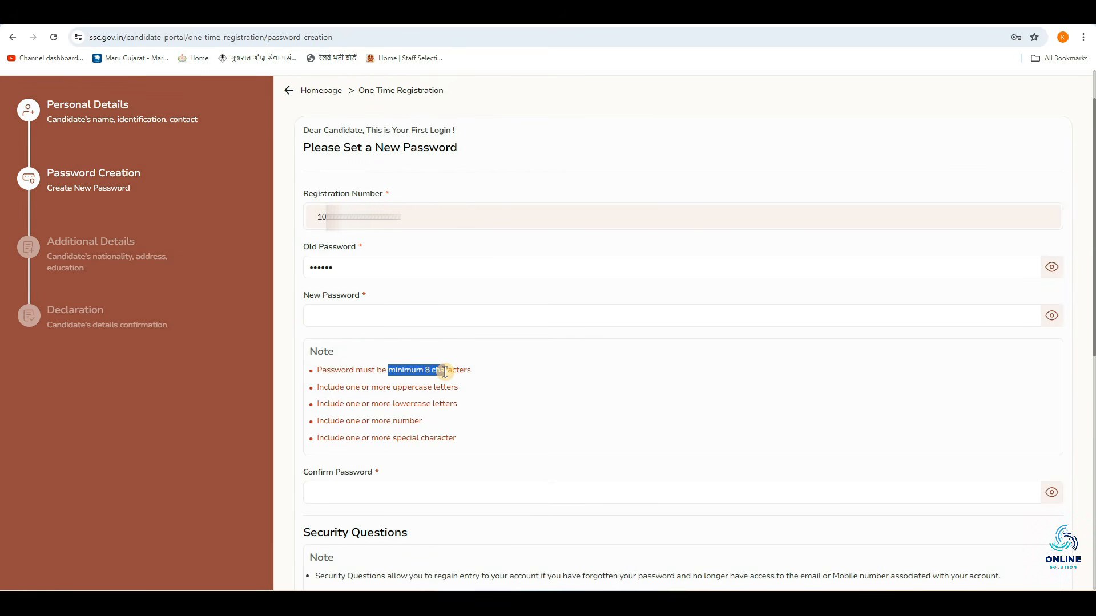
pyautogui.click(397, 390)
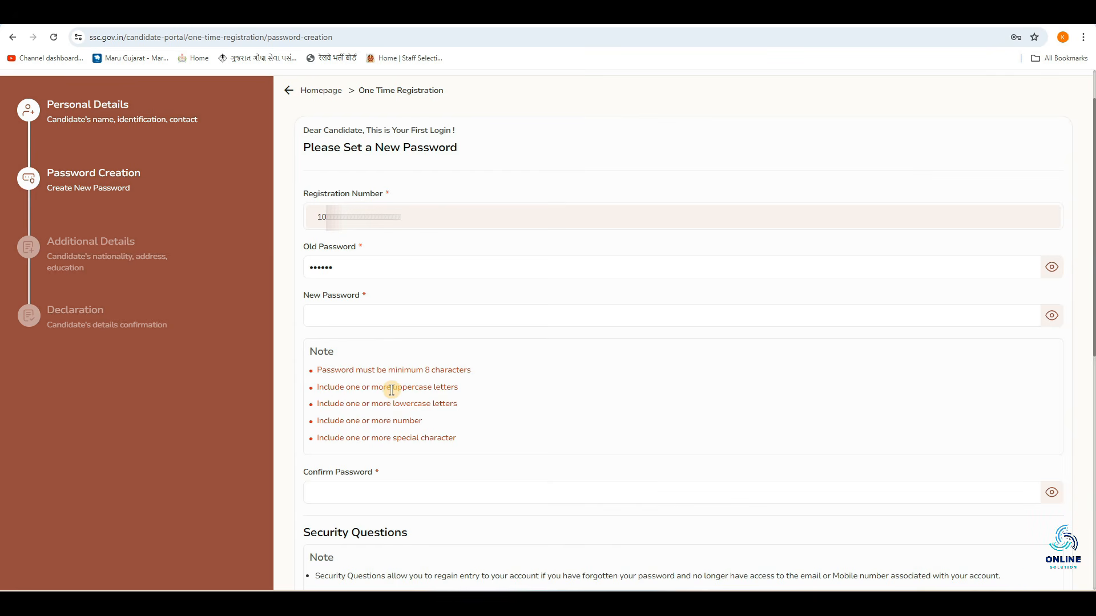
pyautogui.moveTo(392, 390); pyautogui.dragTo(425, 390)
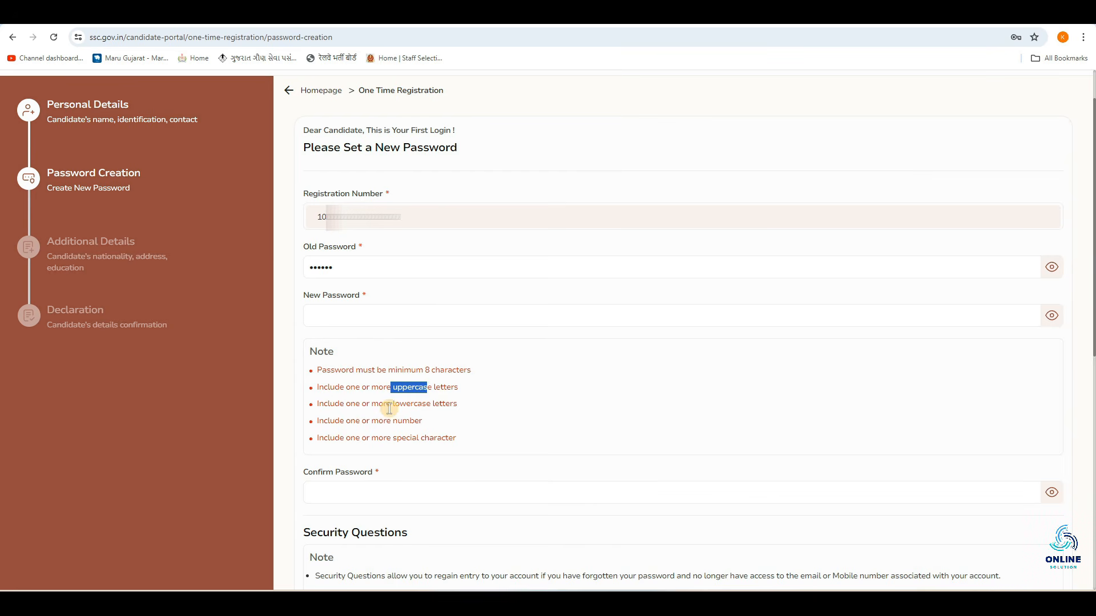
pyautogui.moveTo(391, 406); pyautogui.dragTo(425, 406)
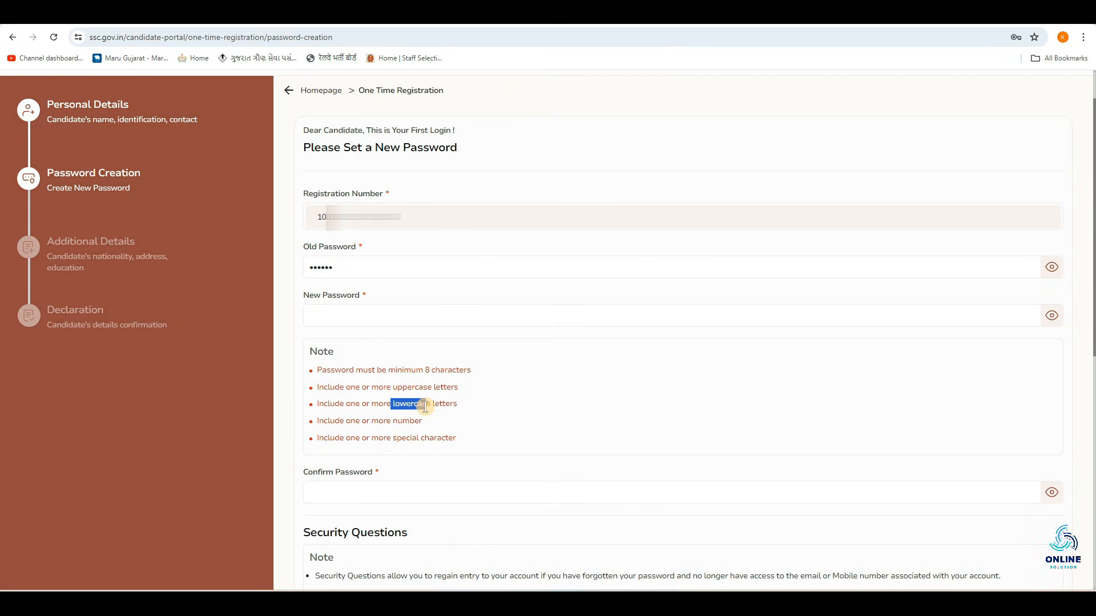
pyautogui.click(371, 438)
pyautogui.moveTo(345, 419); pyautogui.dragTo(426, 424)
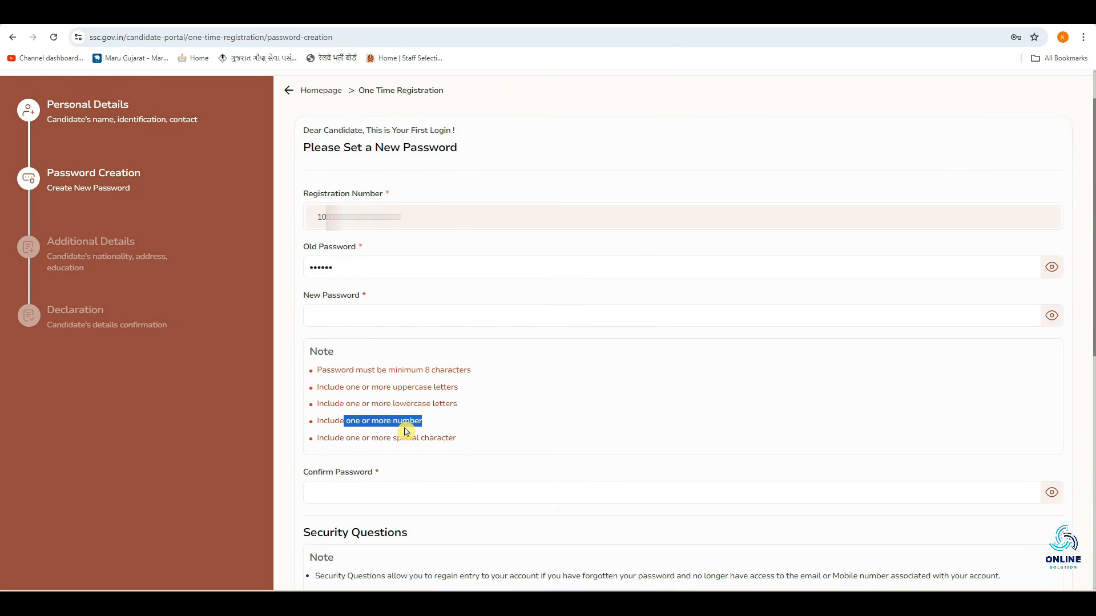
pyautogui.click(350, 453)
pyautogui.moveTo(340, 438); pyautogui.dragTo(453, 440)
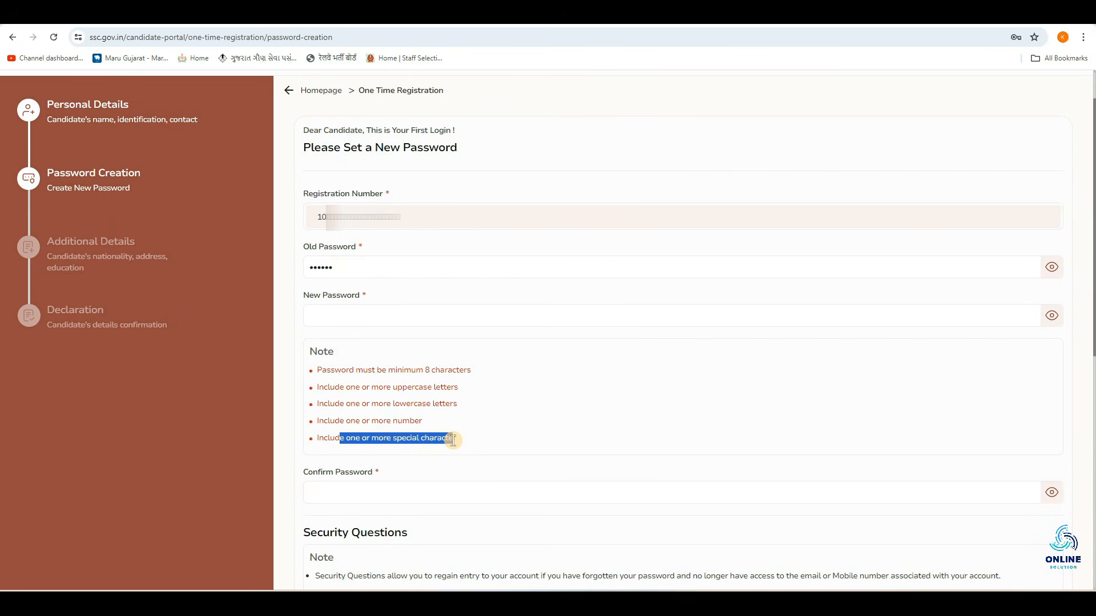
pyautogui.click(520, 413)
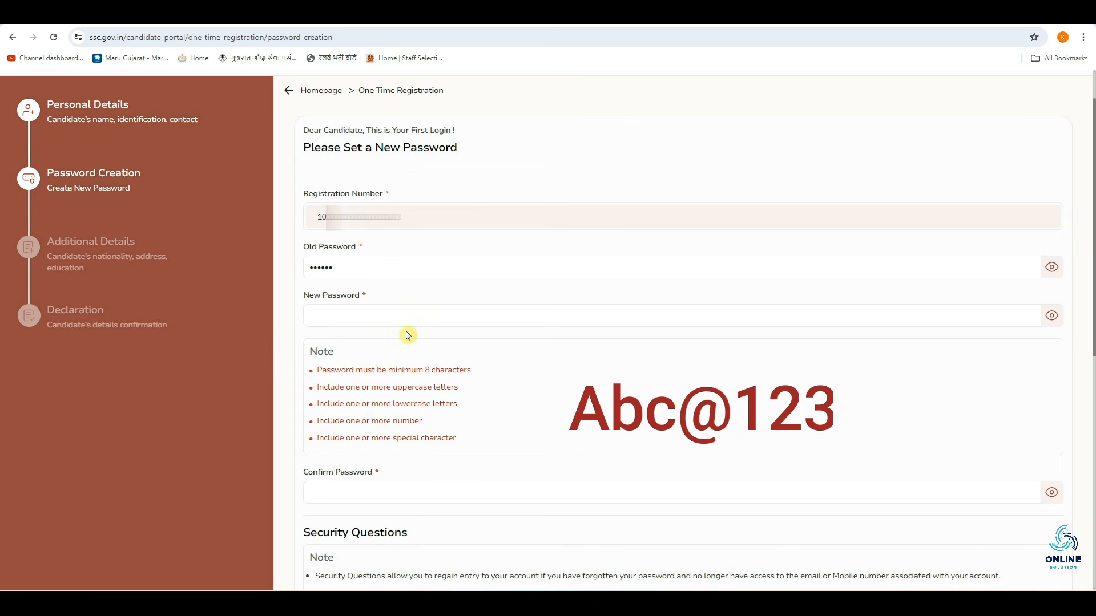
pyautogui.click(356, 316)
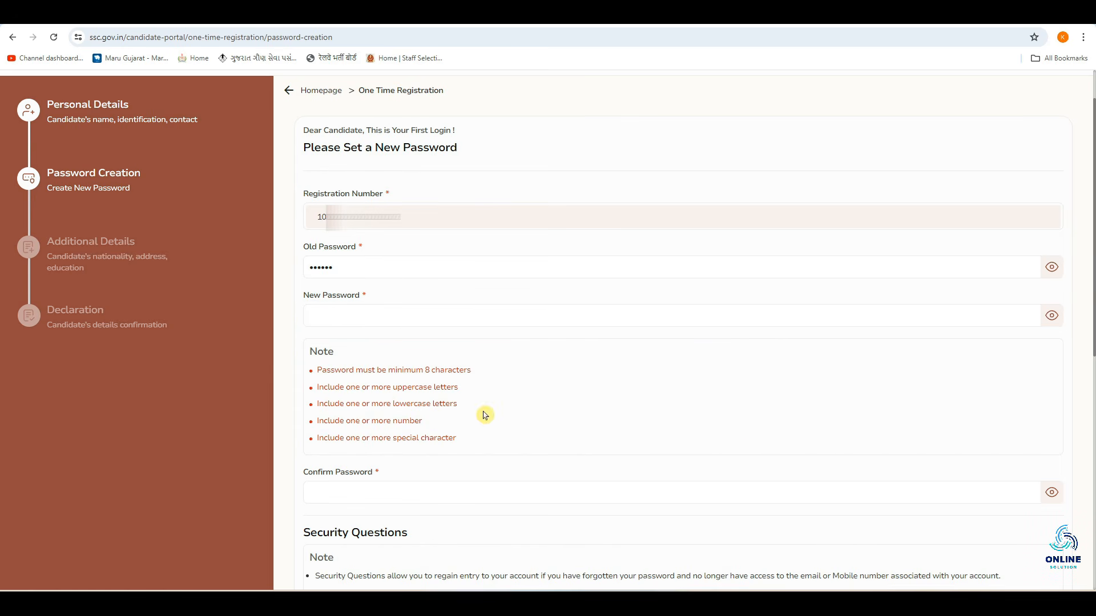
pyautogui.click(393, 493)
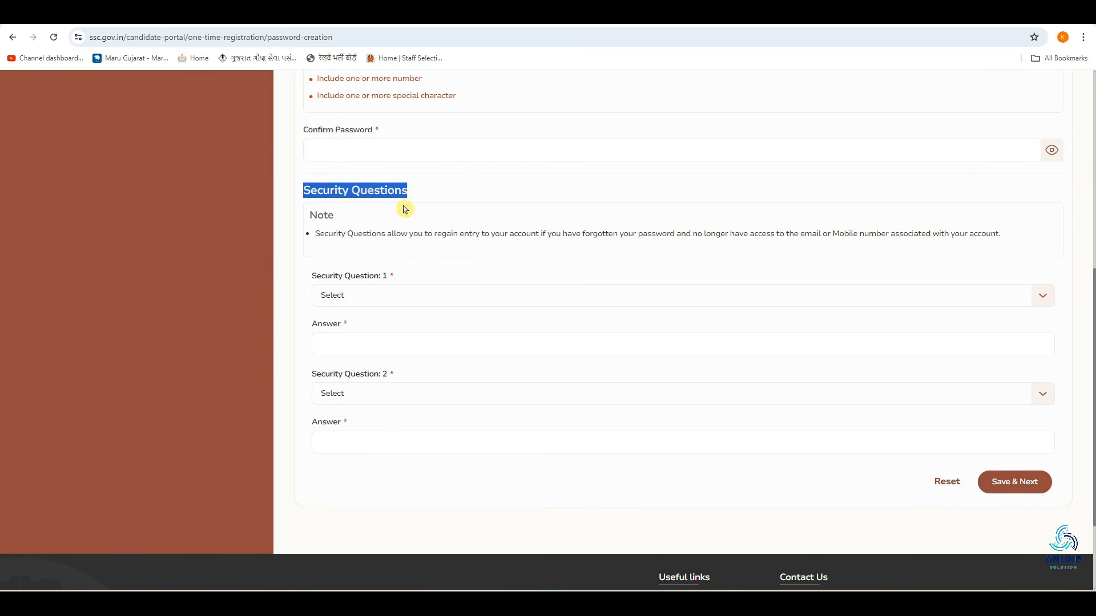
# Step: Set Security Question 1 to "What city were you born in?" and go to its answer field
pyautogui.click(402, 210)
pyautogui.moveTo(303, 197); pyautogui.dragTo(416, 194)
pyautogui.click(440, 229)
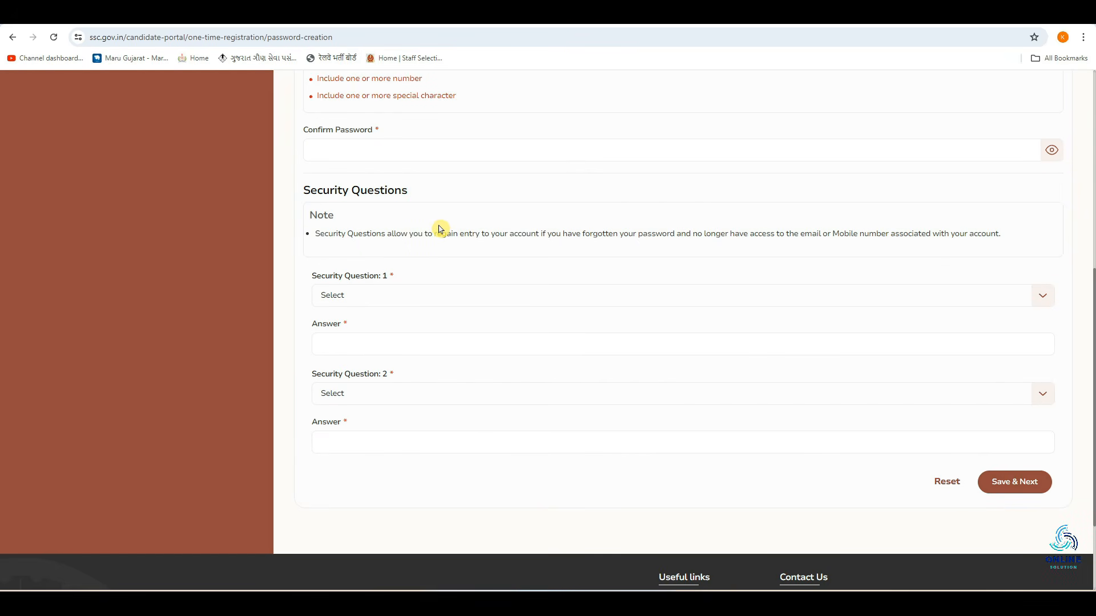
pyautogui.click(367, 297)
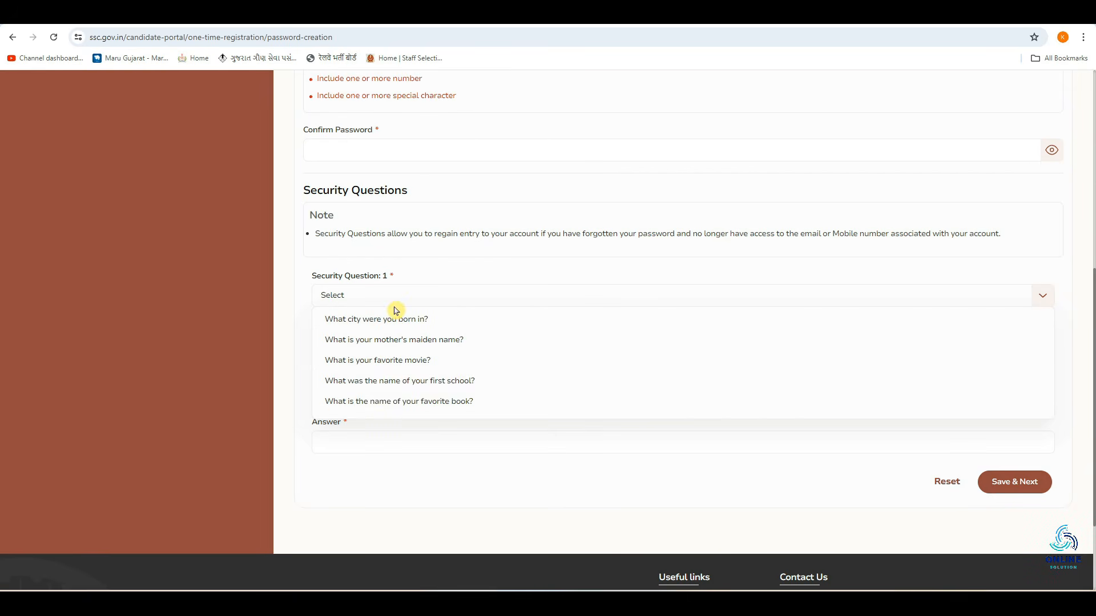
pyautogui.click(462, 325)
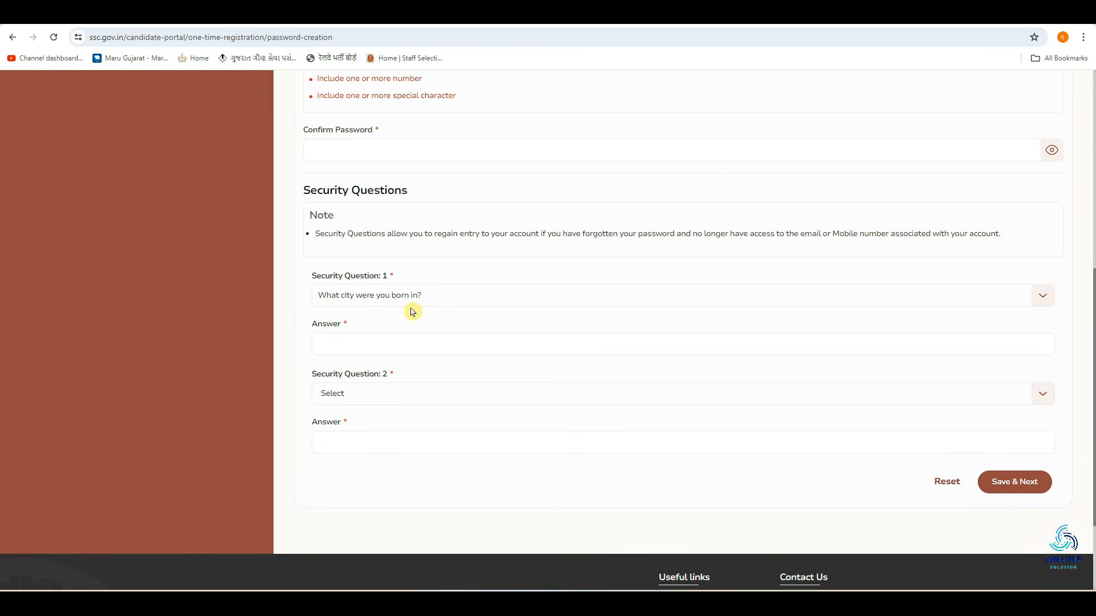
pyautogui.click(389, 347)
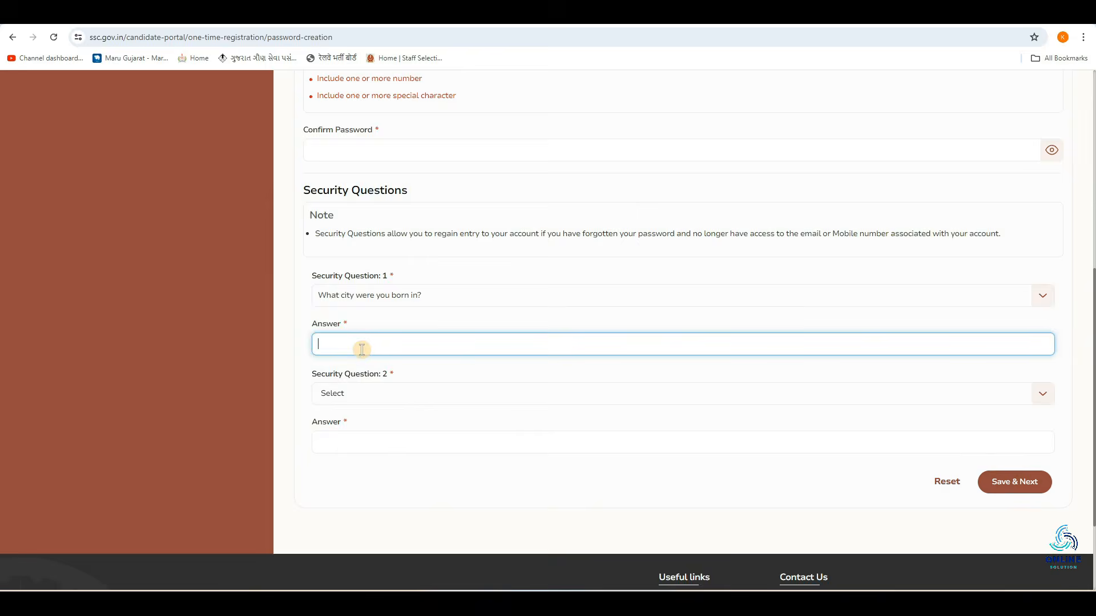
# Step: Set Security Question 2 to "What is your favorite movie?" and save the password creation form to proceed to Additional Details
pyautogui.click(354, 394)
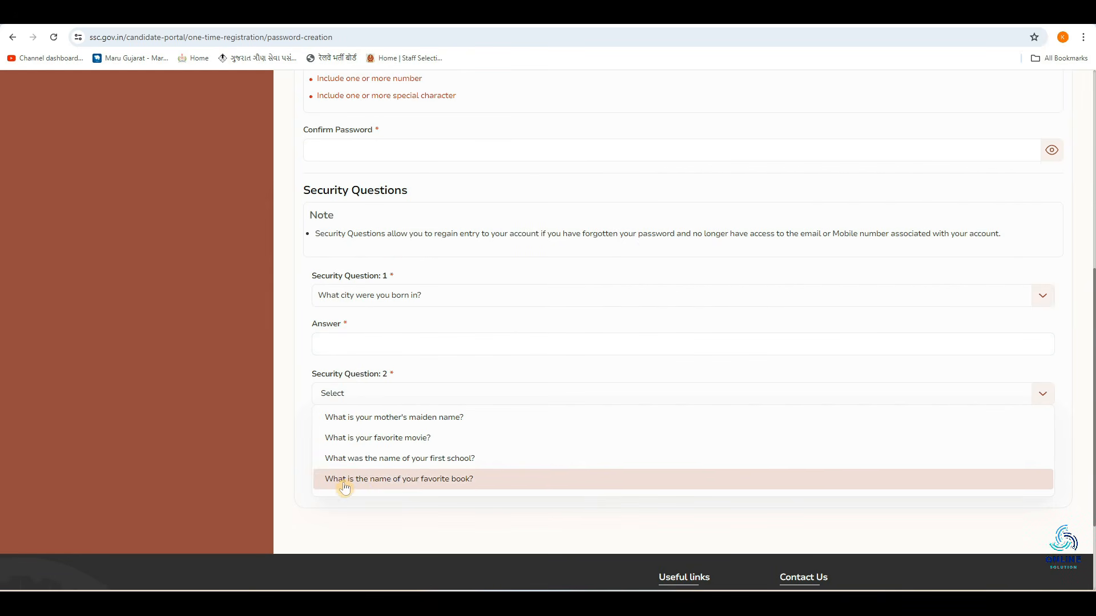
pyautogui.click(411, 438)
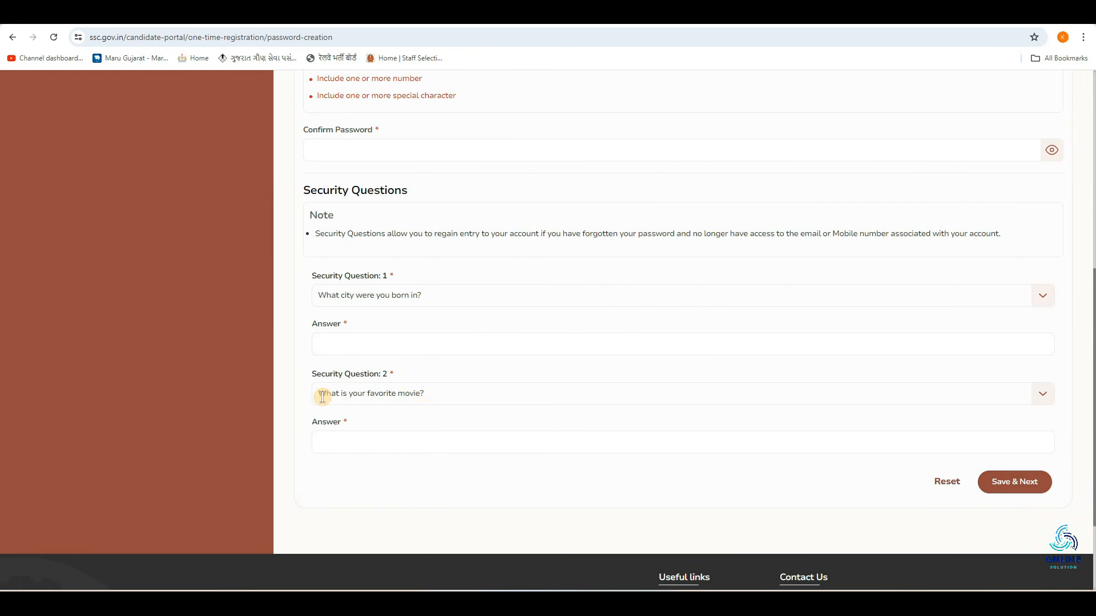
pyautogui.click(398, 439)
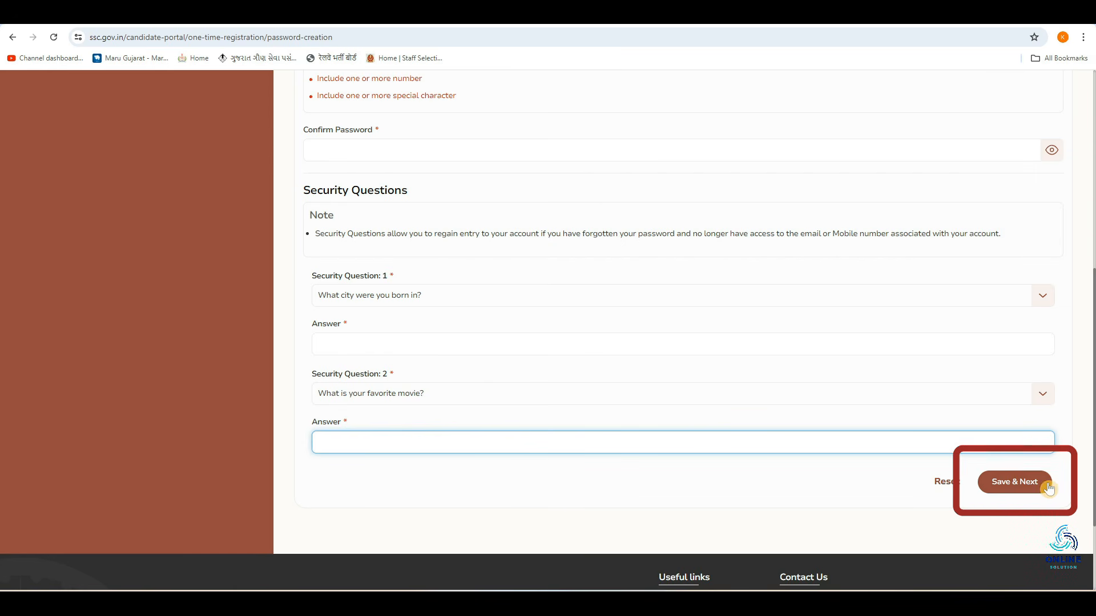
pyautogui.click(1014, 483)
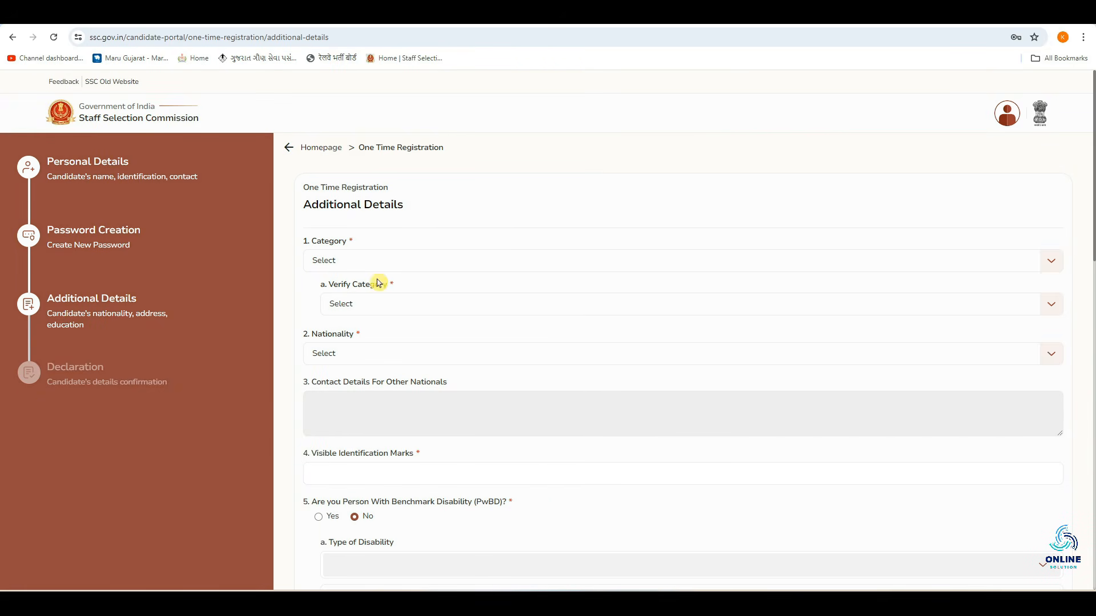
# Step: Set Category and Verify Category to OBC in the Additional Details form
pyautogui.click(350, 265)
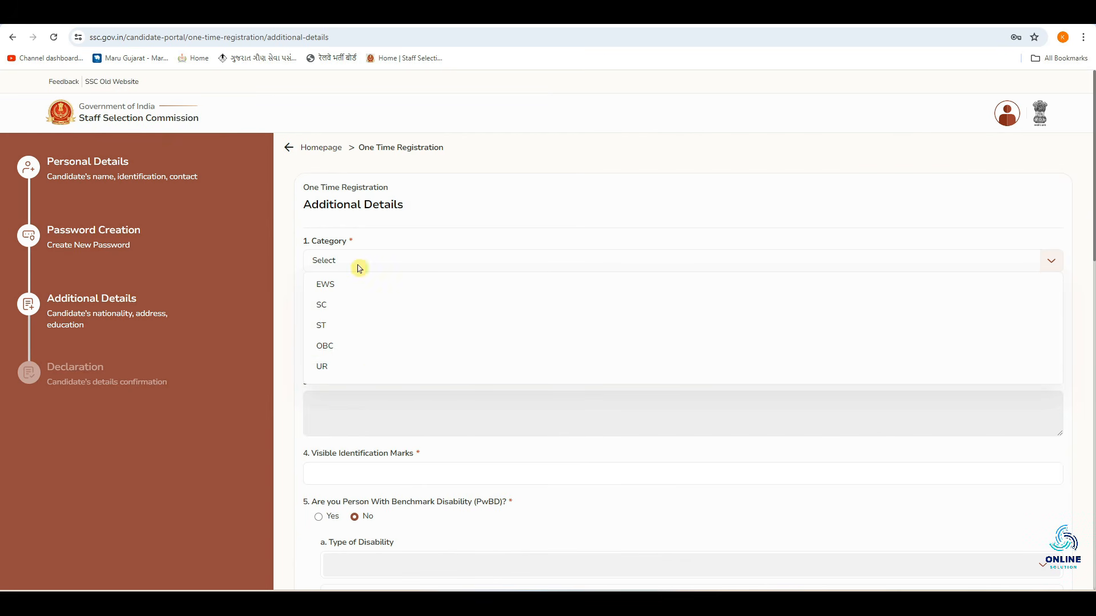
pyautogui.click(322, 367)
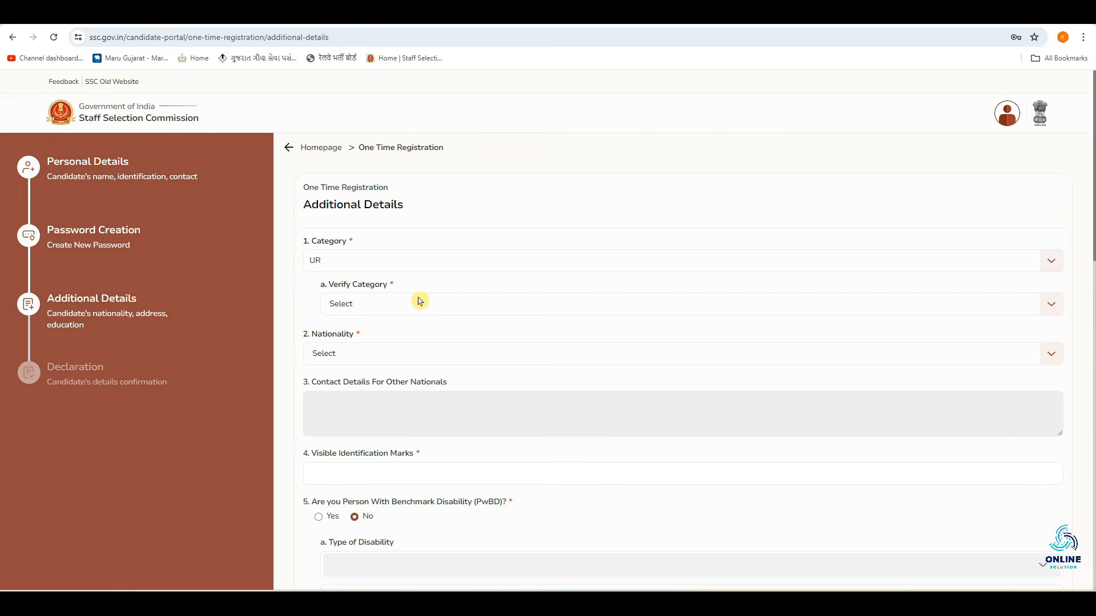
pyautogui.click(373, 307)
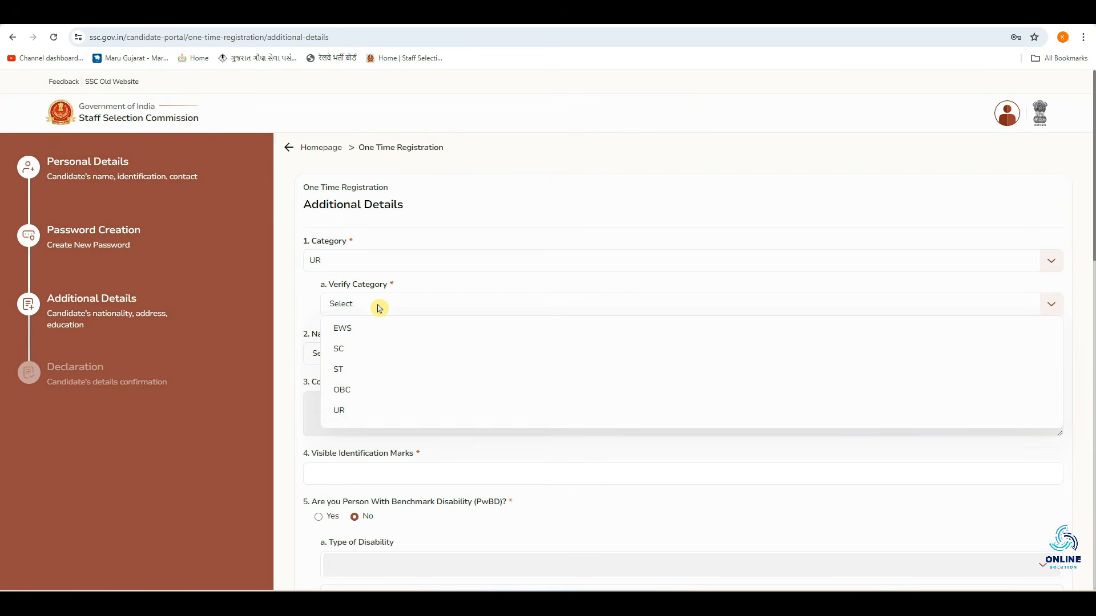
pyautogui.click(348, 390)
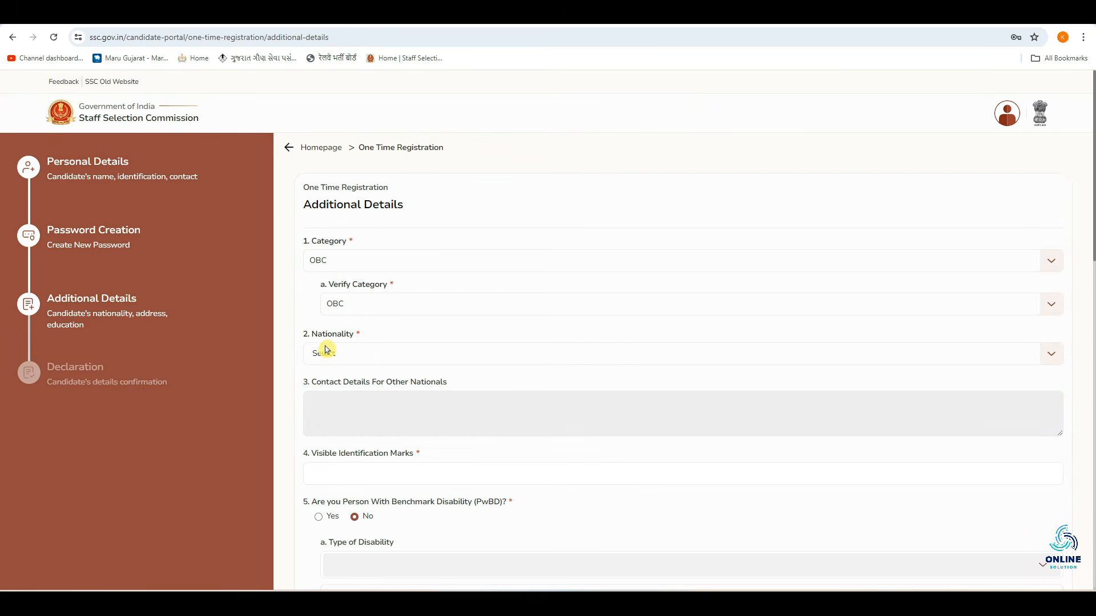
# Step: Set Nationality to Citizen of India and go to the Visible Identification Marks field
pyautogui.click(393, 357)
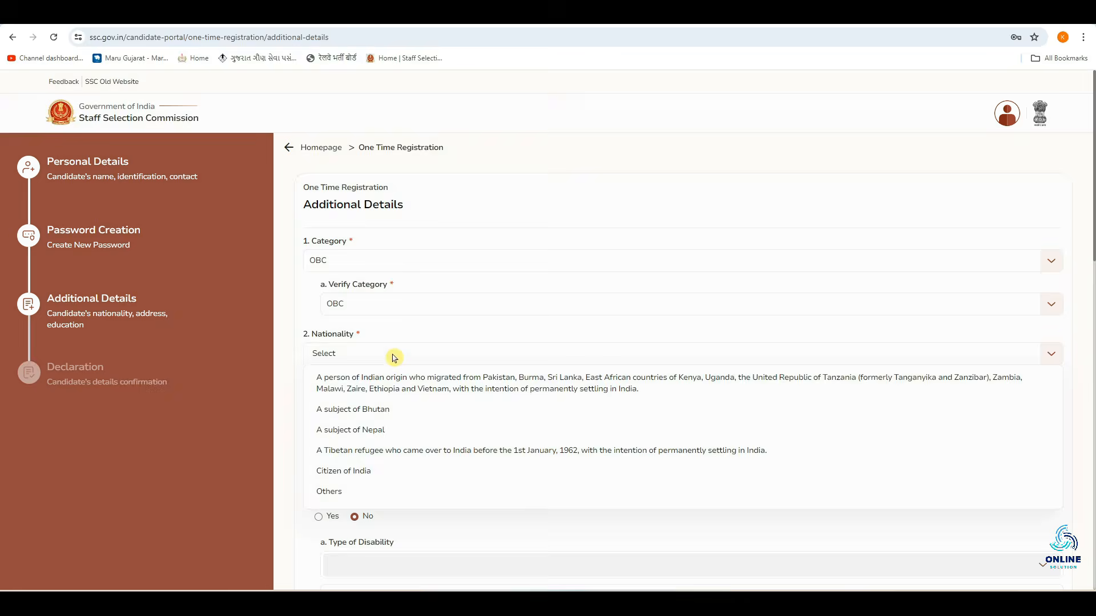
pyautogui.click(381, 480)
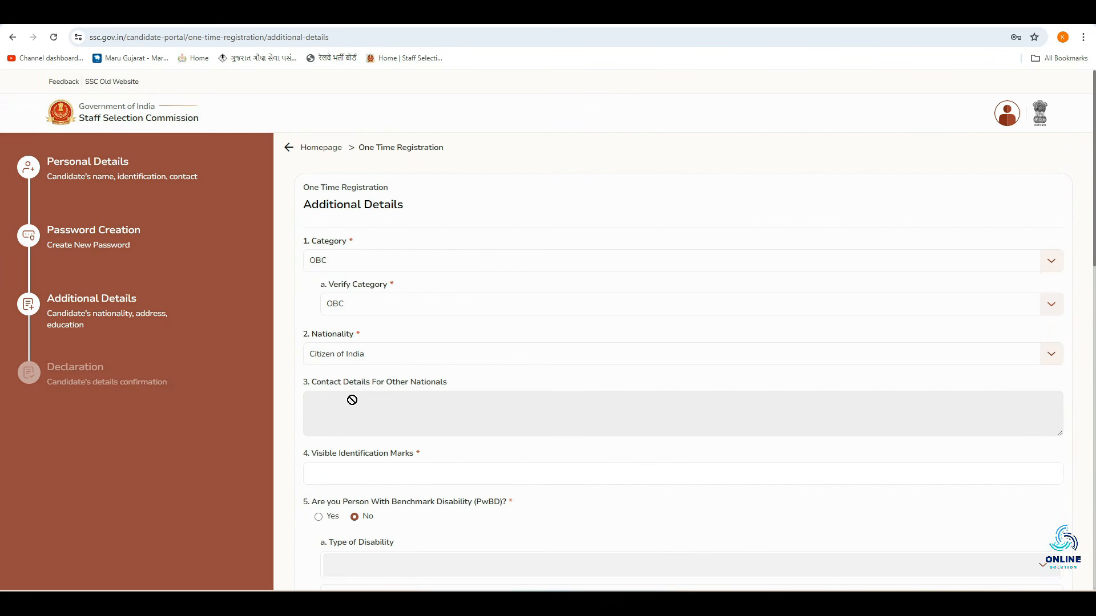
pyautogui.scroll(-3, 388, 413)
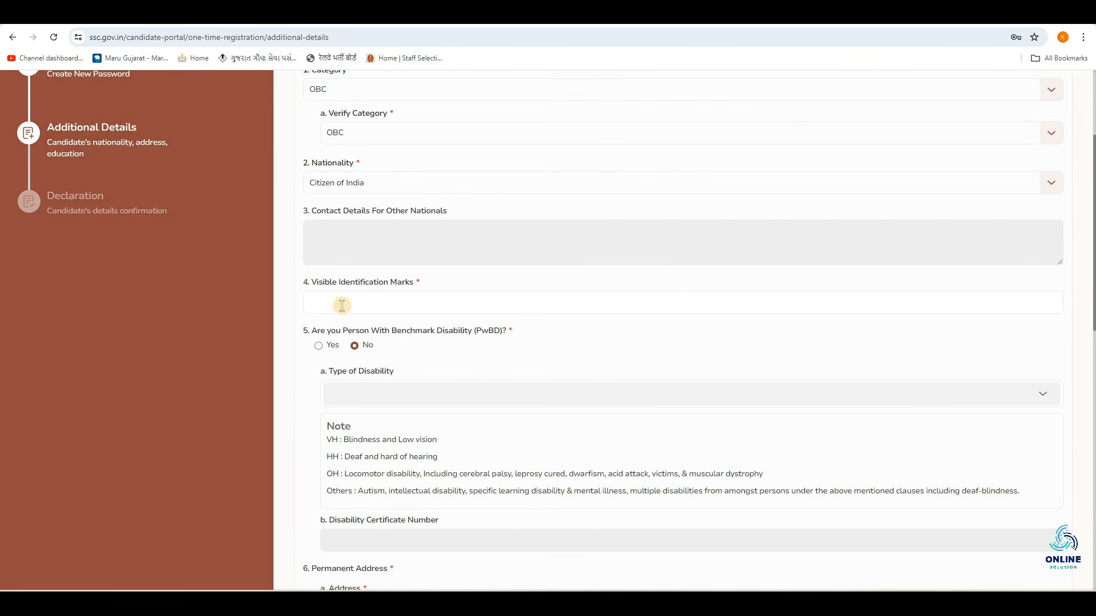
pyautogui.click(378, 304)
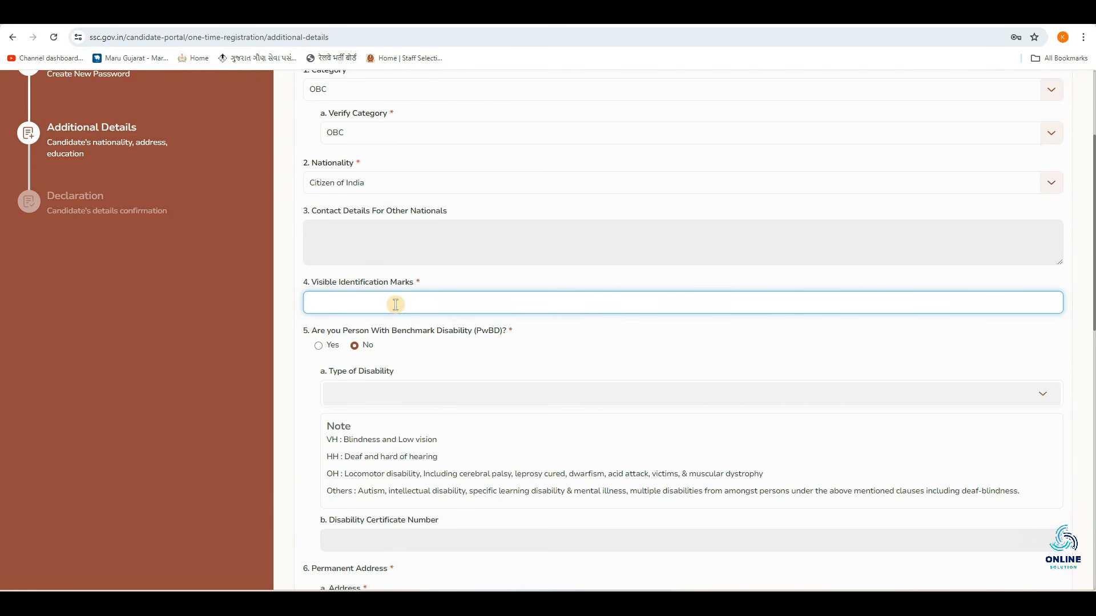
# Step: Try setting Person With Benchmark Disability to Yes with disability type HH, and return the answer to No
pyautogui.click(308, 343)
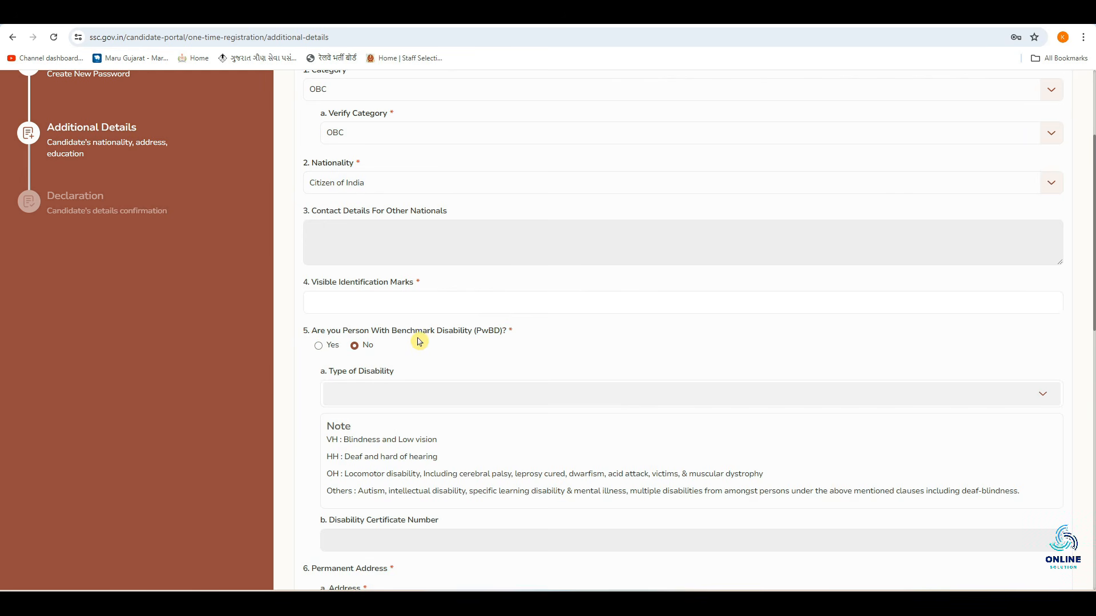
pyautogui.click(319, 346)
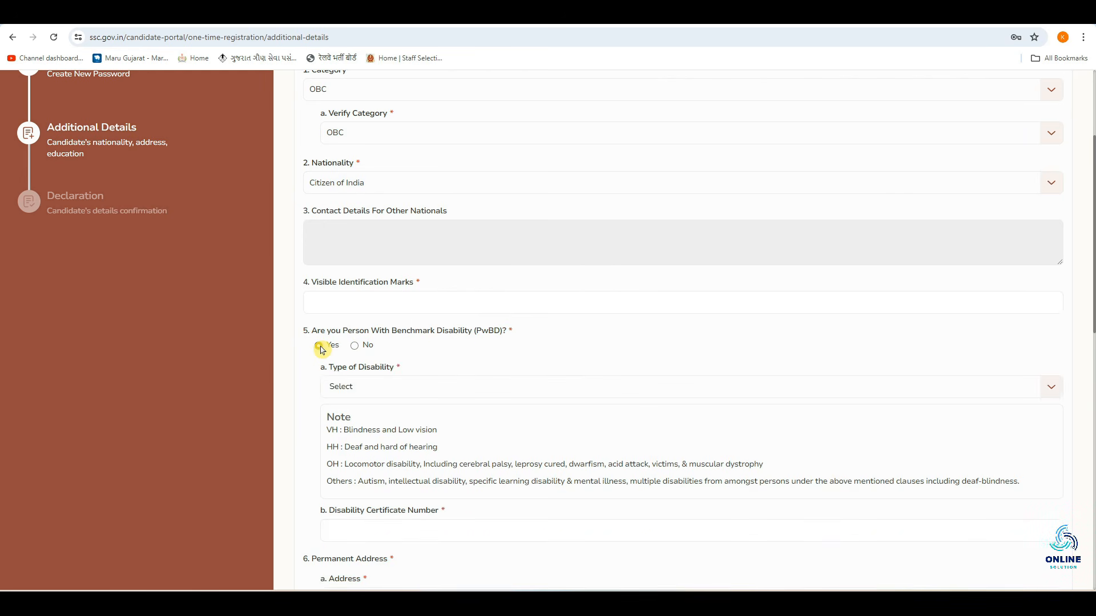
pyautogui.click(374, 388)
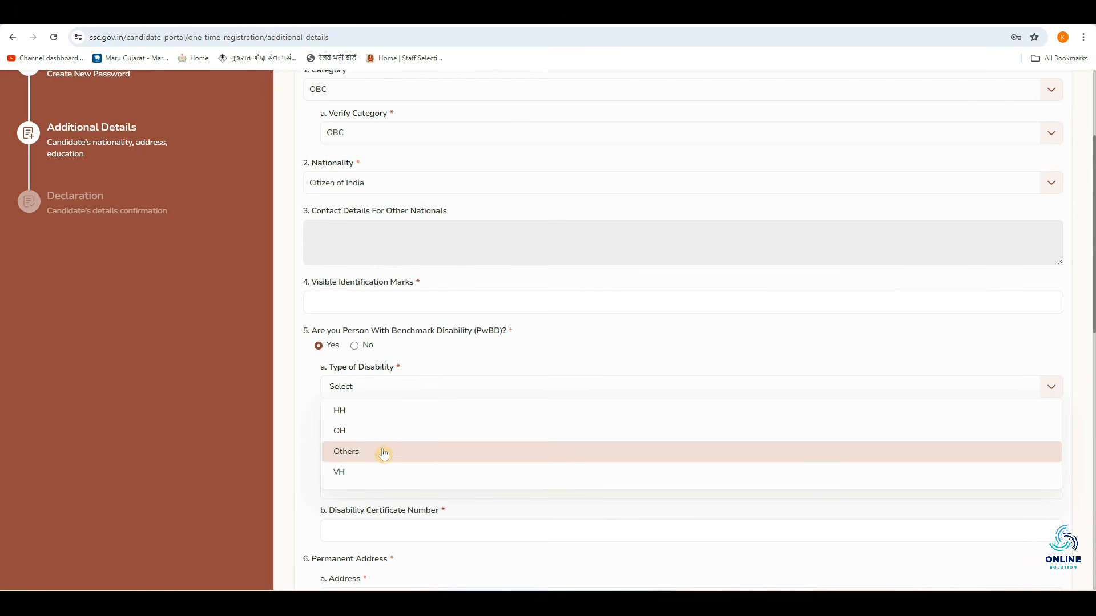
pyautogui.click(341, 411)
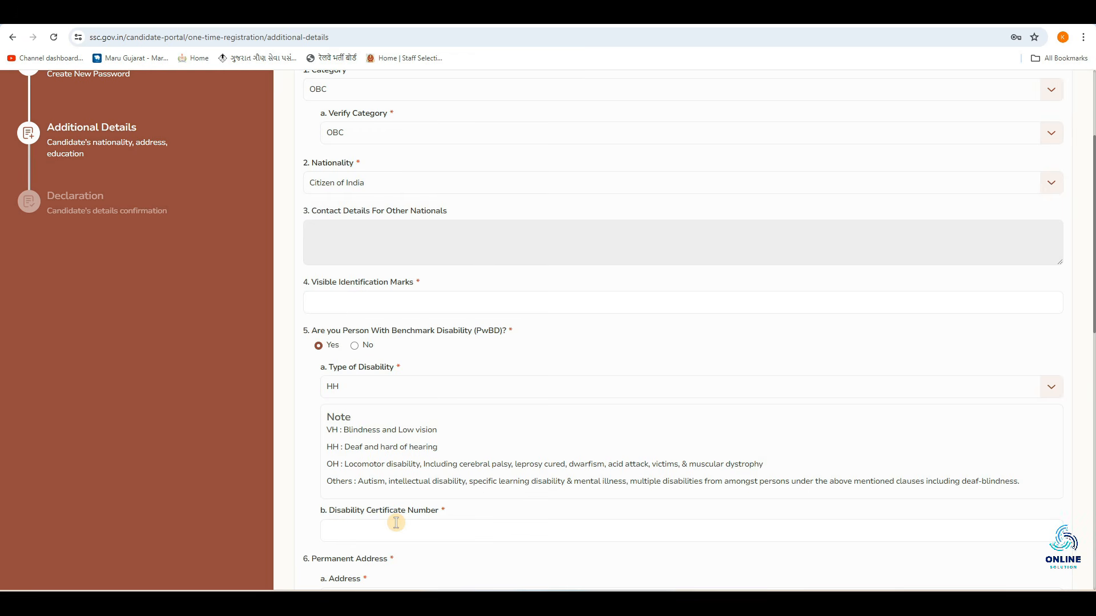
pyautogui.click(358, 528)
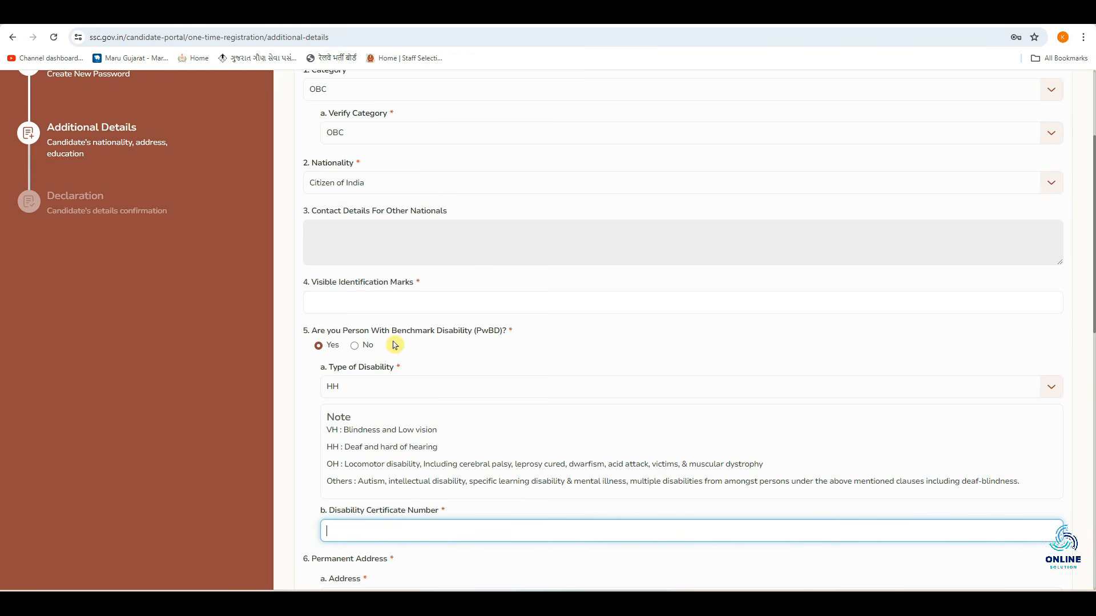
pyautogui.click(355, 344)
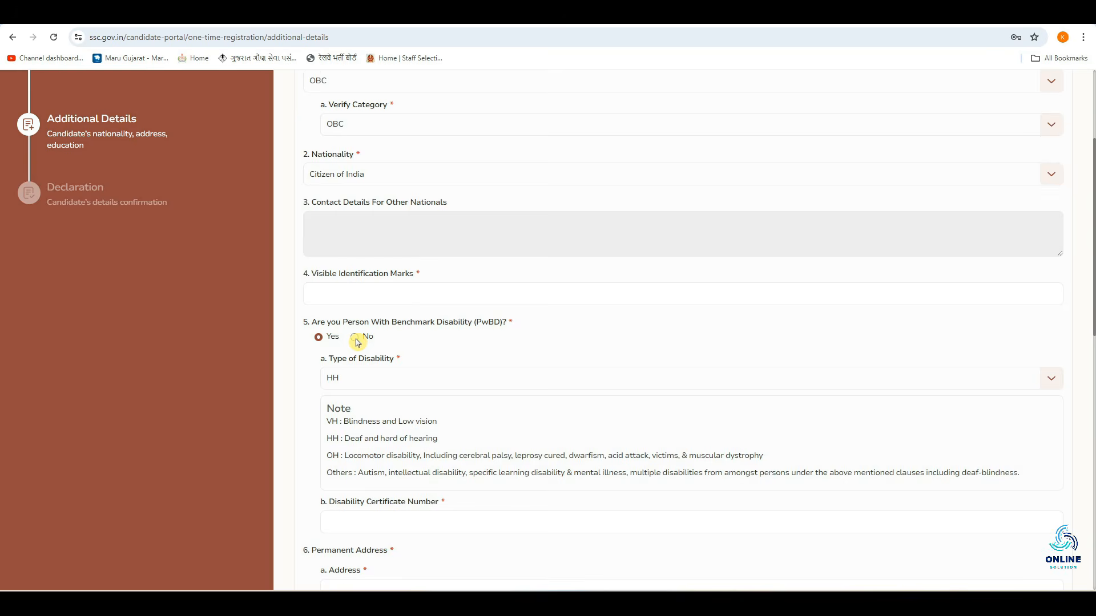
# Step: Fill in the permanent address and its pin code, with State/UT Gujarat and District Bhavnagar
pyautogui.scroll(-6, 309, 171)
pyautogui.moveTo(312, 164); pyautogui.dragTo(391, 169)
pyautogui.click(343, 195)
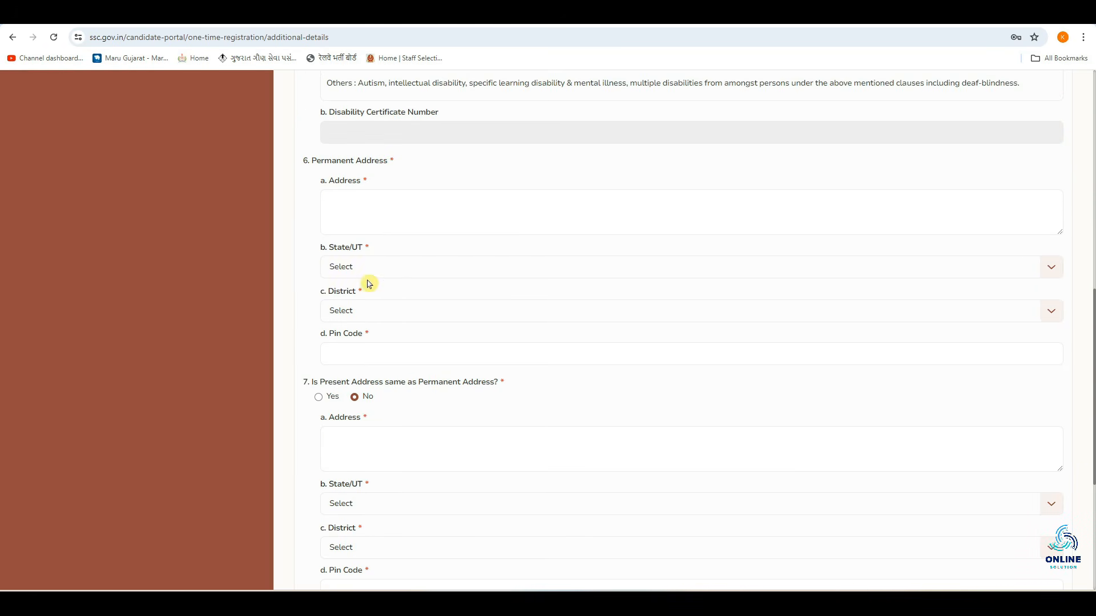
pyautogui.click(372, 215)
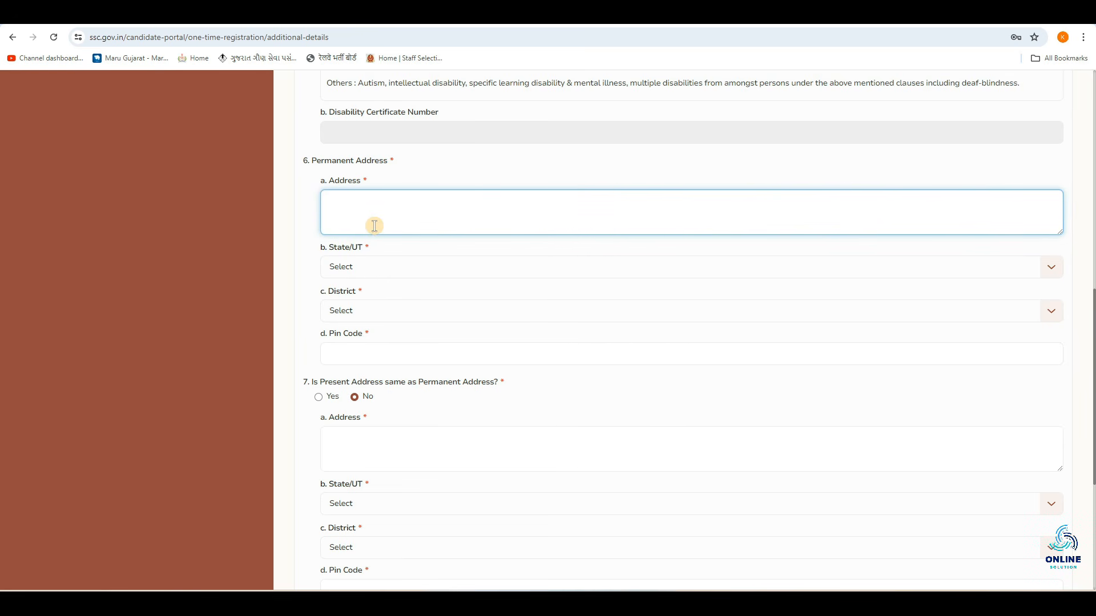
pyautogui.click(448, 264)
pyautogui.scroll(-4, 406, 343)
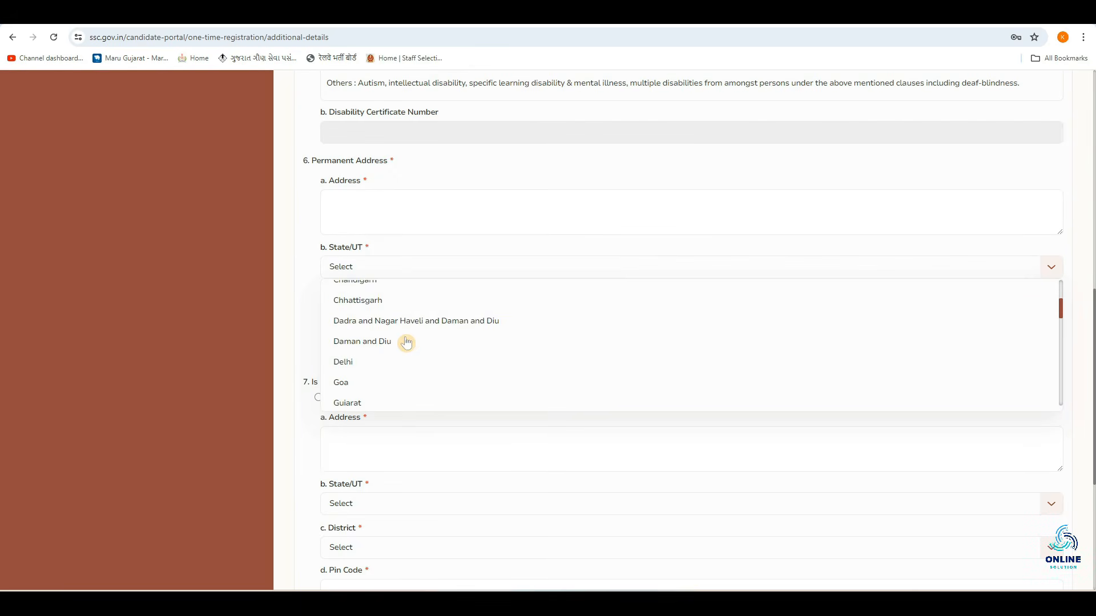
pyautogui.click(406, 344)
pyautogui.click(374, 313)
pyautogui.scroll(-1, 445, 386)
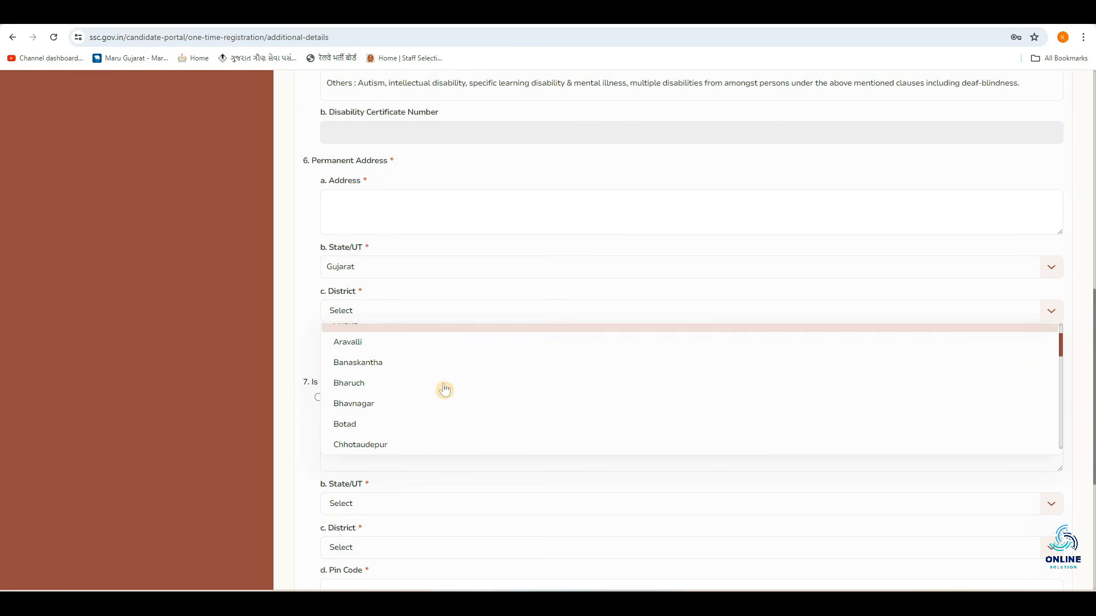
pyautogui.click(385, 397)
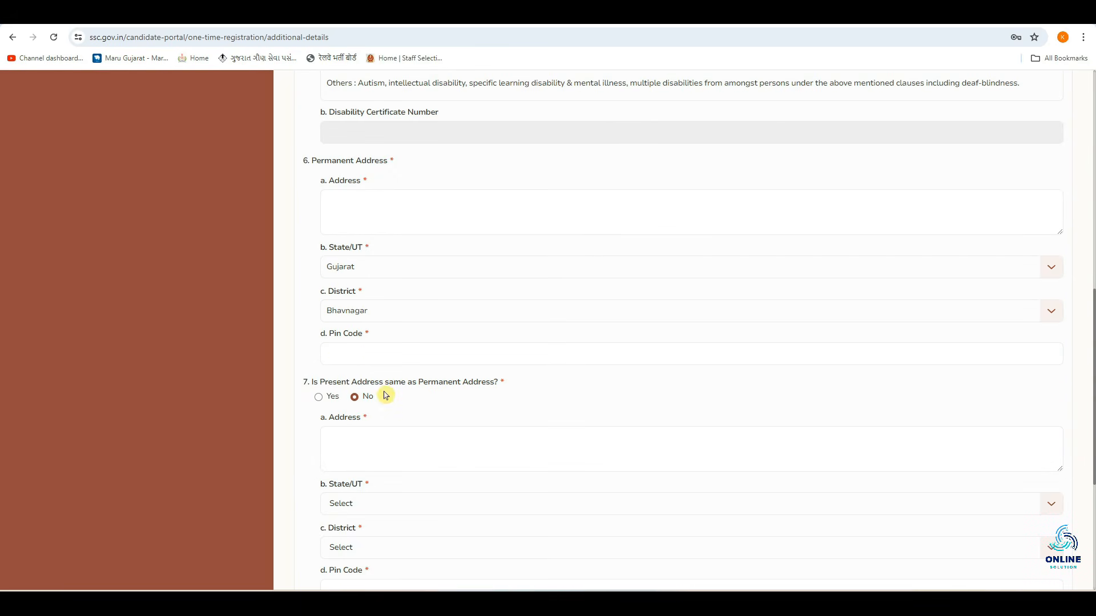
pyautogui.click(363, 356)
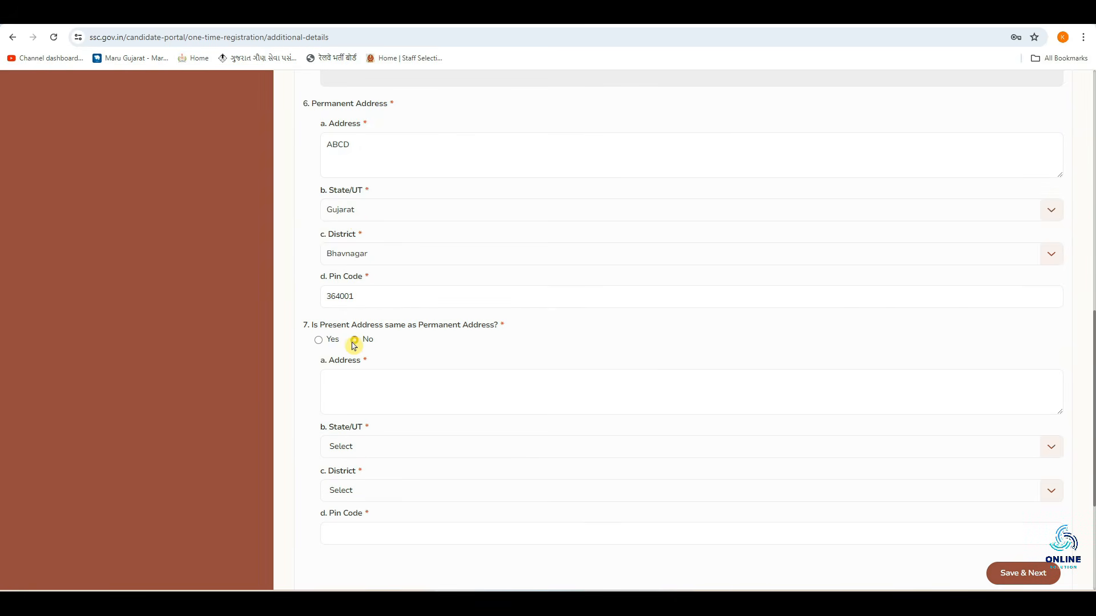
# Step: Mark the present address as the same as the permanent address and save the additional details to proceed to the Declaration
pyautogui.click(318, 341)
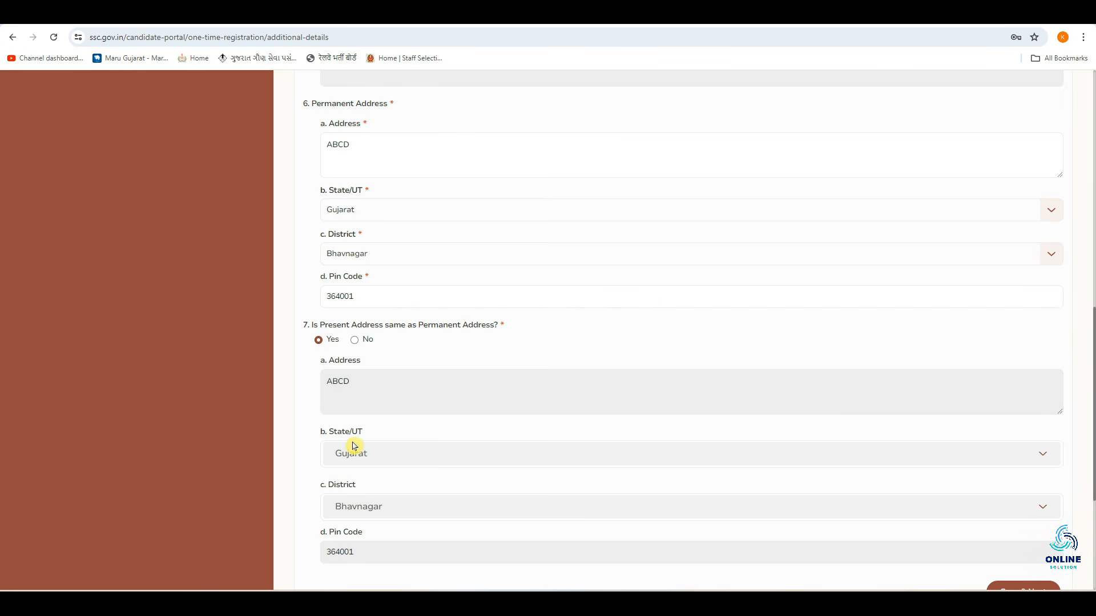
pyautogui.click(355, 340)
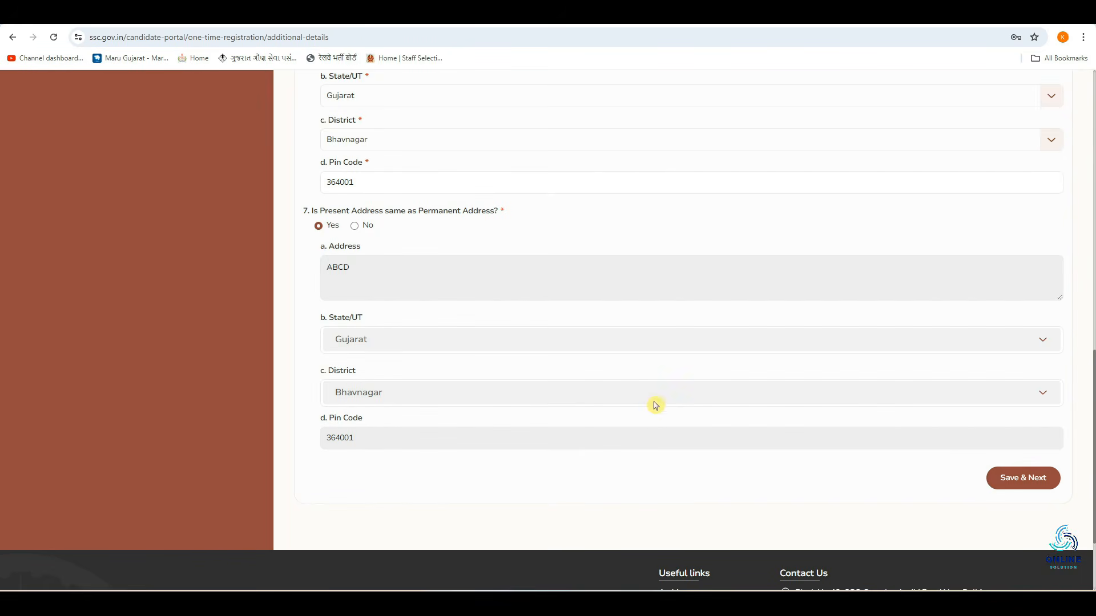
pyautogui.click(1011, 481)
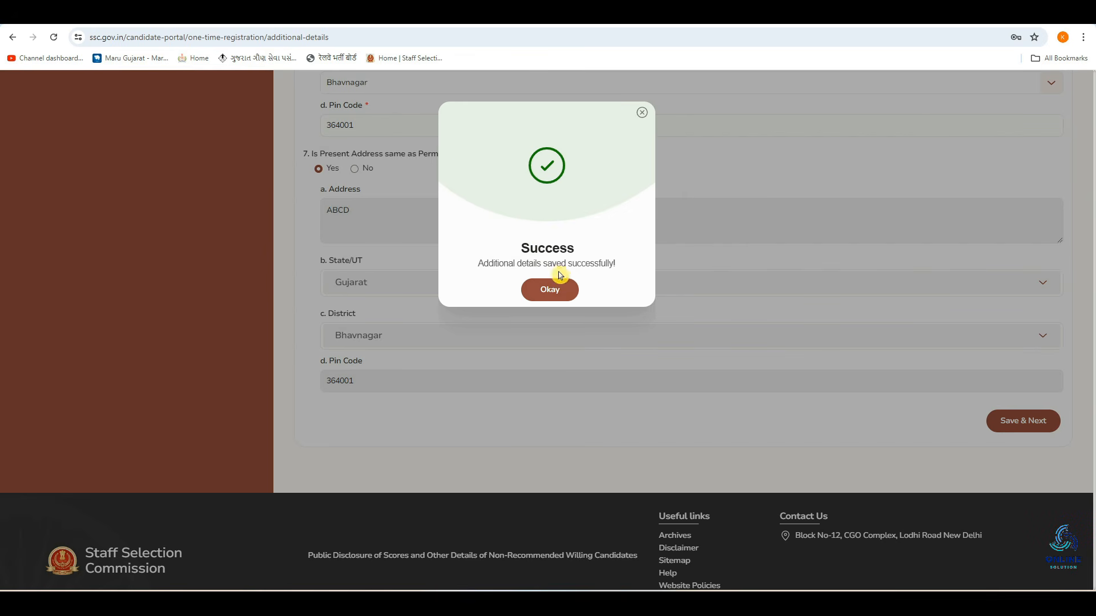
pyautogui.click(550, 292)
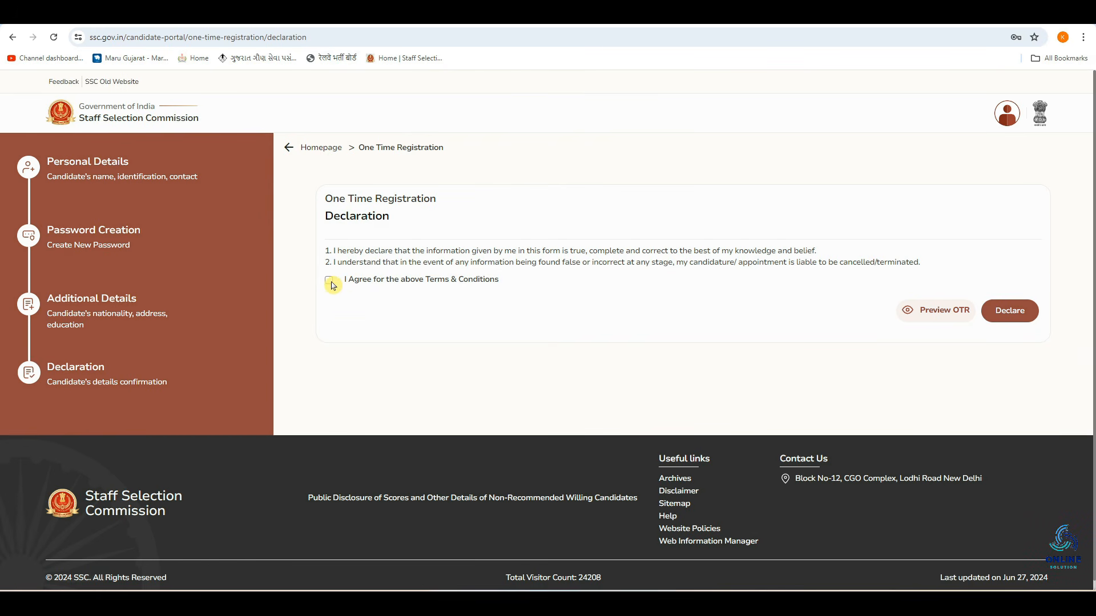
# Step: Agree to the declaration's terms and conditions and submit the declaration to reach the Candidate Dashboard
pyautogui.click(329, 281)
pyautogui.click(1010, 311)
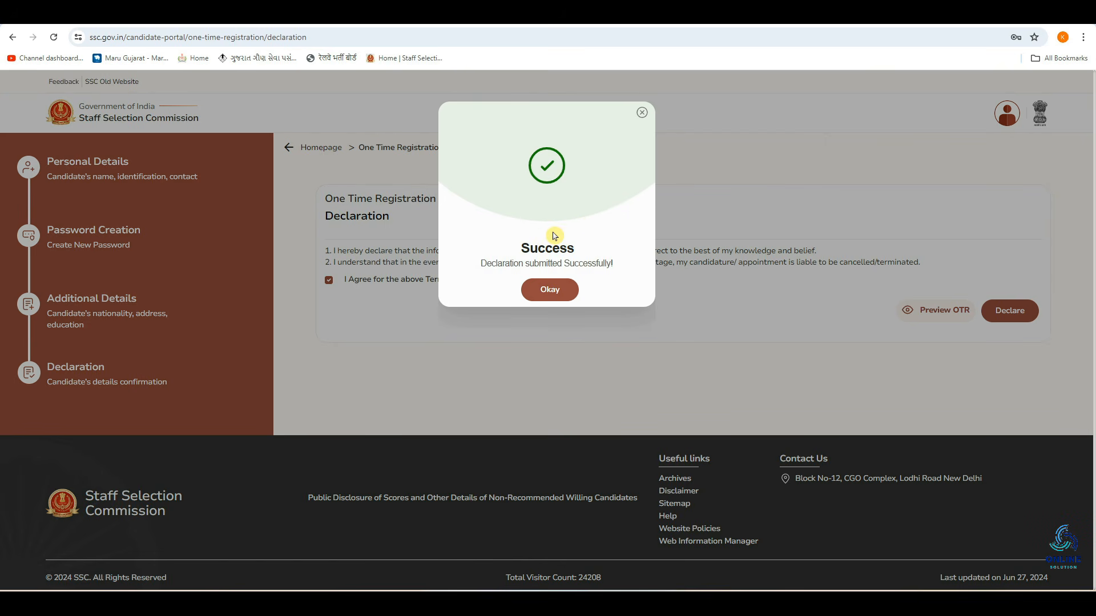
pyautogui.click(569, 291)
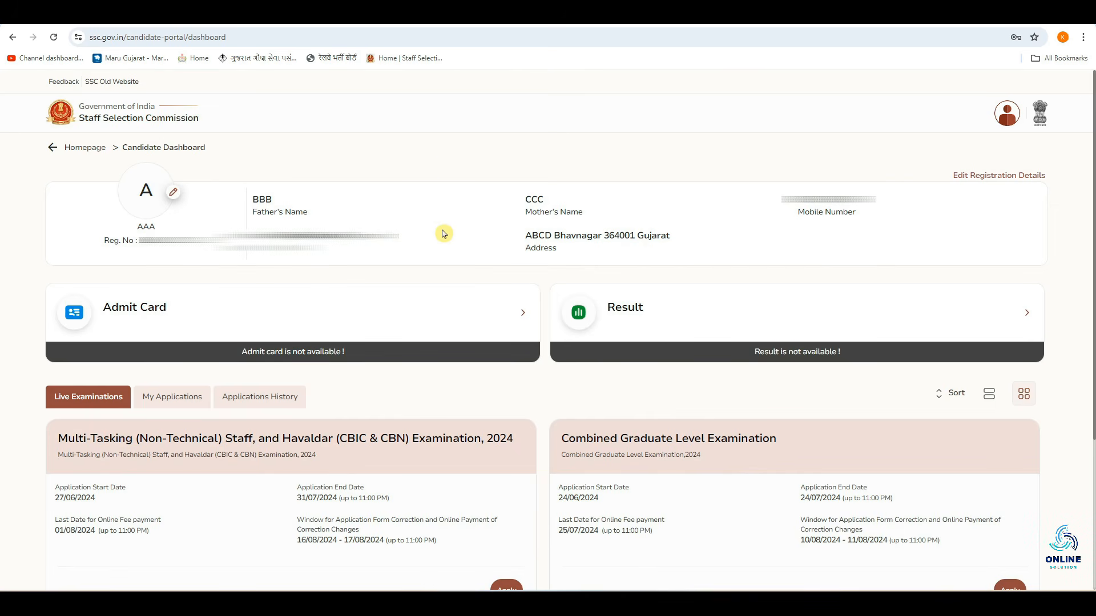
# Step: Switch to the SSC homepage and log in as a candidate with the registration number and account password
pyautogui.click(127, 17)
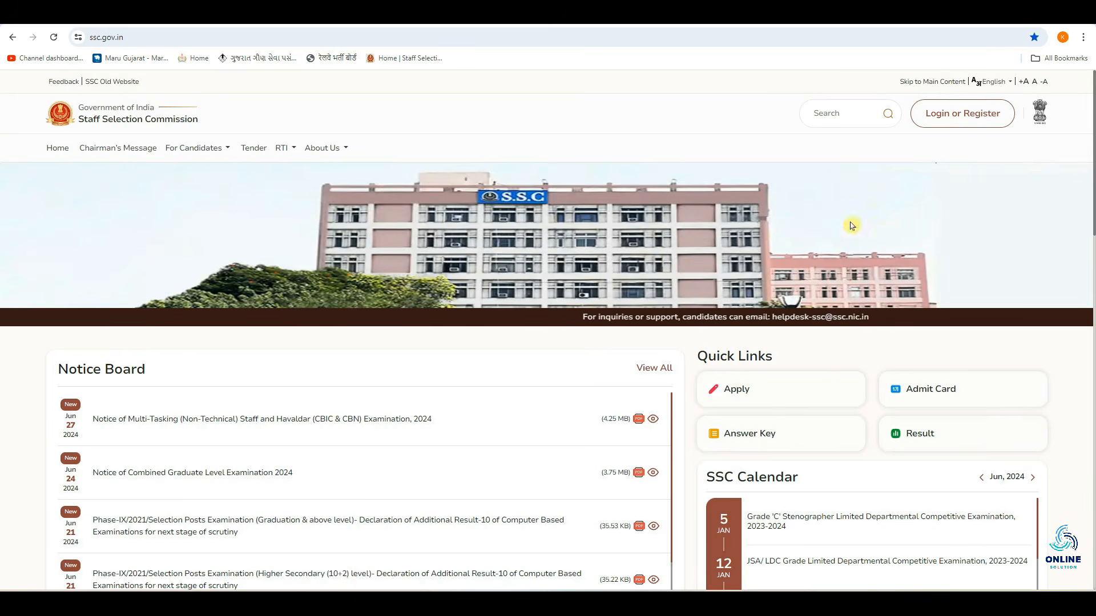
pyautogui.click(945, 117)
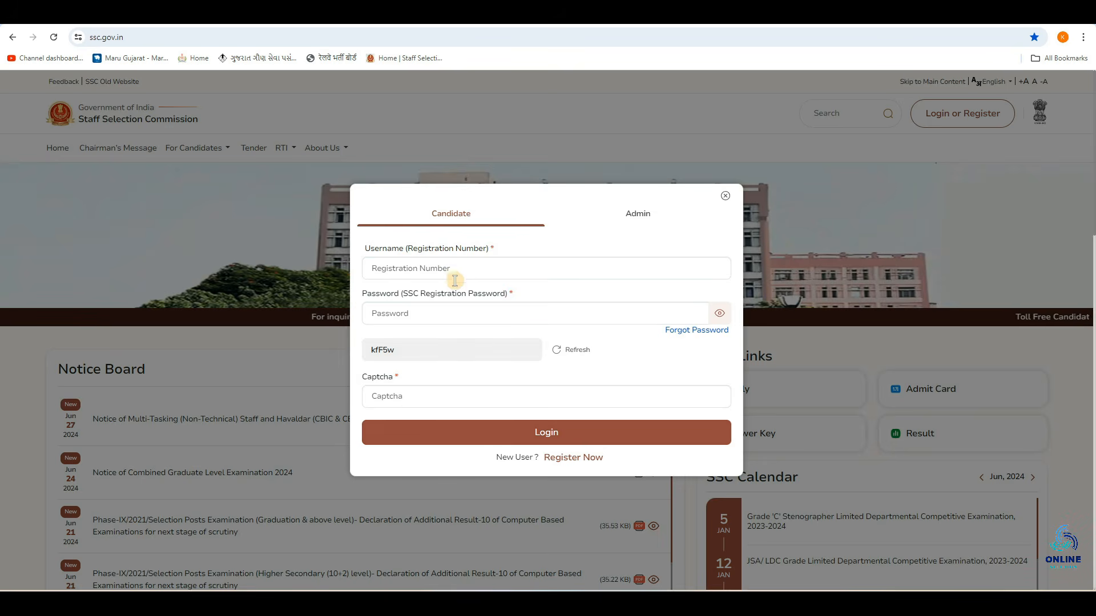
pyautogui.click(407, 269)
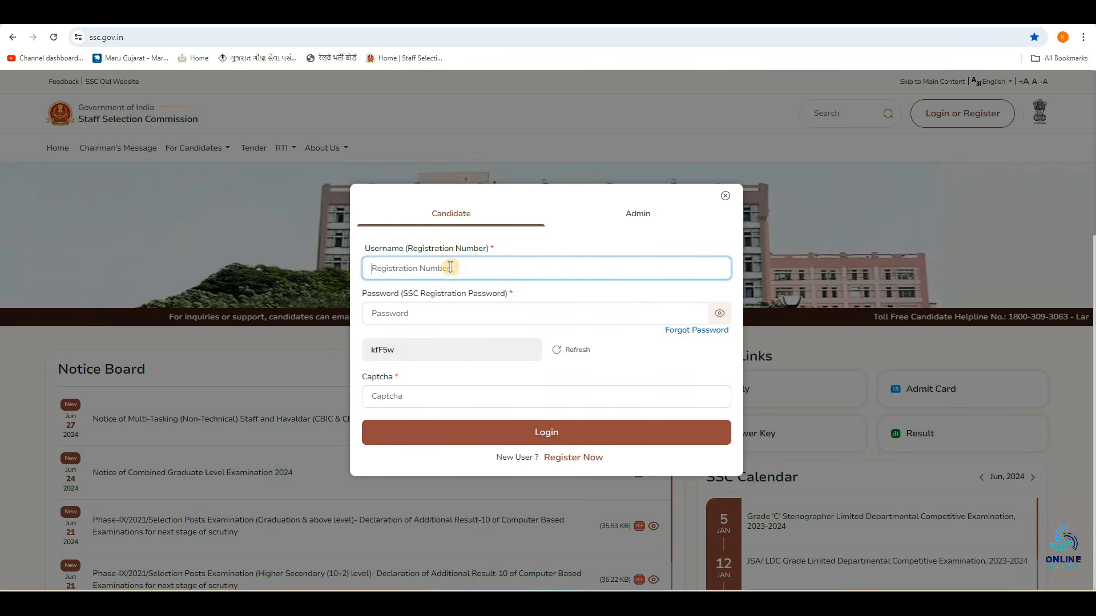
pyautogui.click(423, 314)
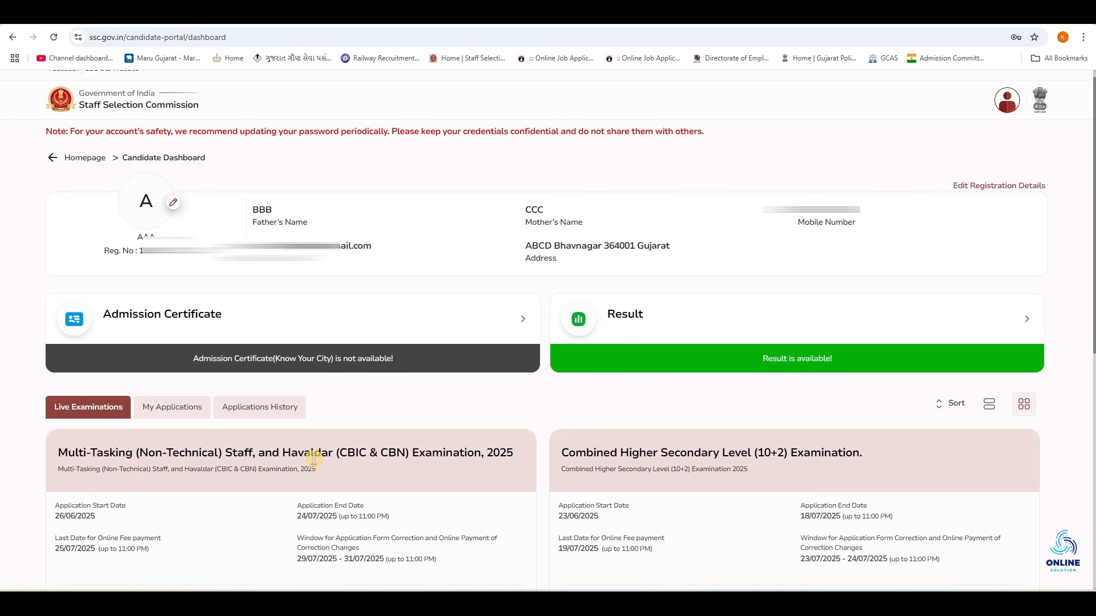
# Step: Apply for the Multi-Tasking (Non-Technical) Staff, and Havaldar (CBIC & CBN) Examination, 2025 and start filling in its application form
pyautogui.scroll(-4, 314, 458)
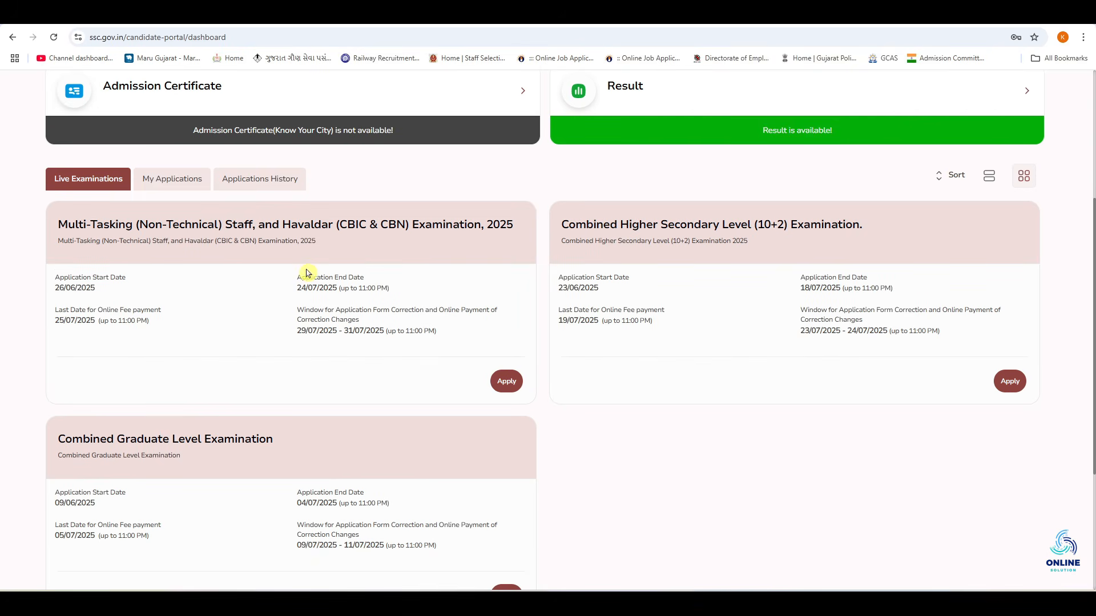
pyautogui.click(507, 383)
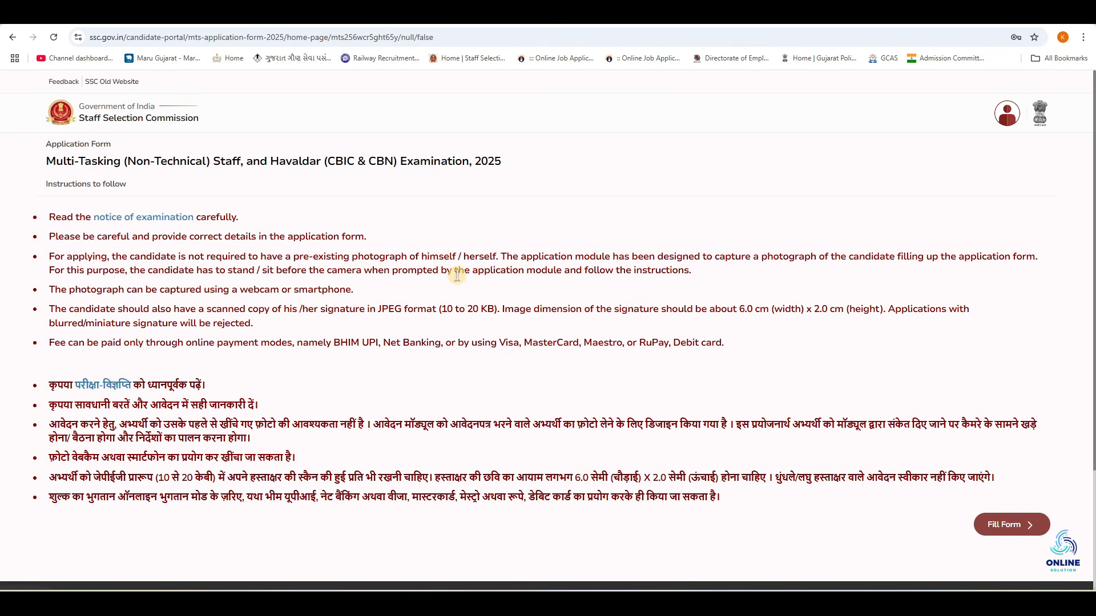
pyautogui.click(1023, 530)
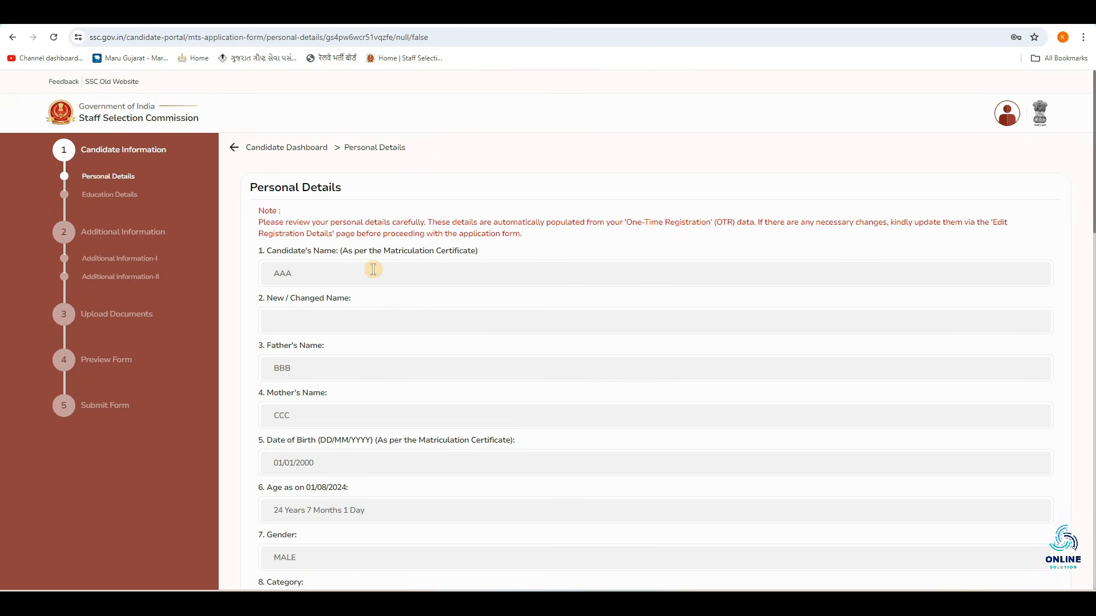
# Step: Review the prefilled Personal Details and save them to proceed to Education Details
pyautogui.scroll(-20, 373, 270)
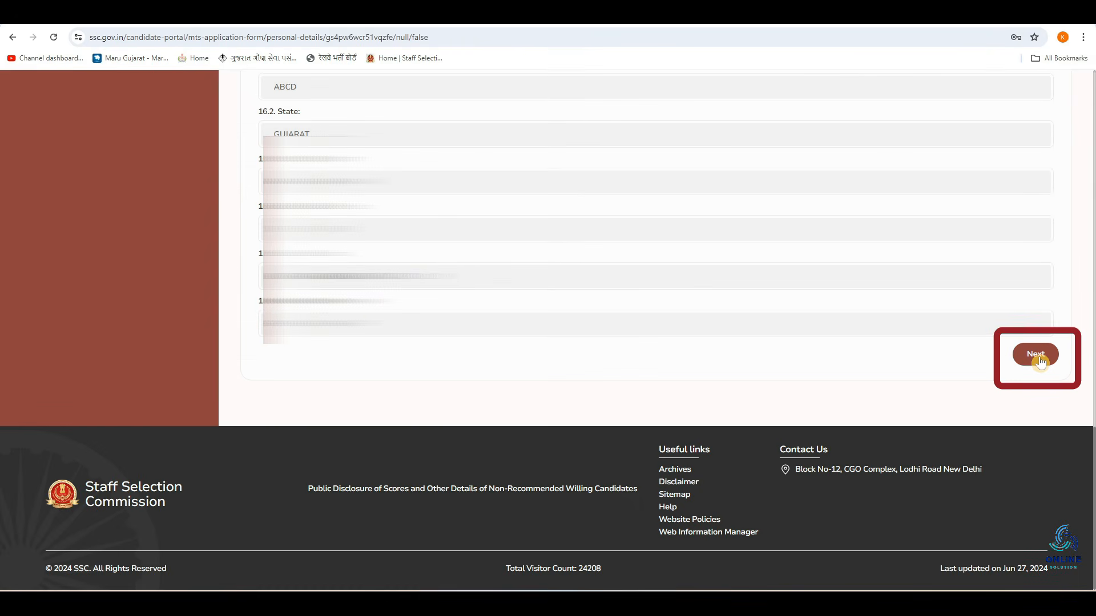
pyautogui.click(1037, 357)
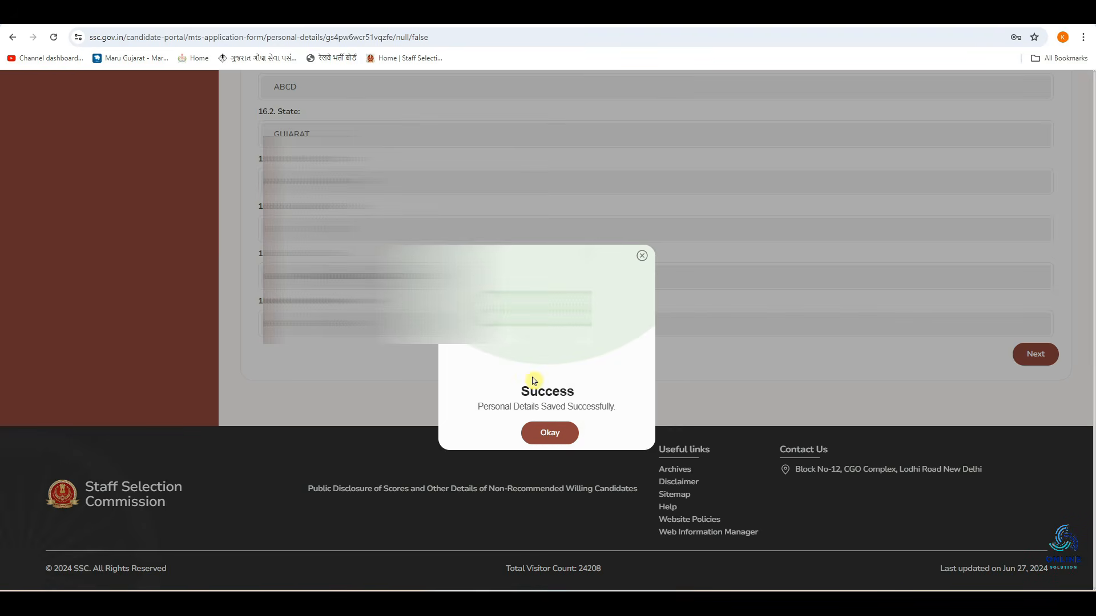
pyautogui.click(547, 435)
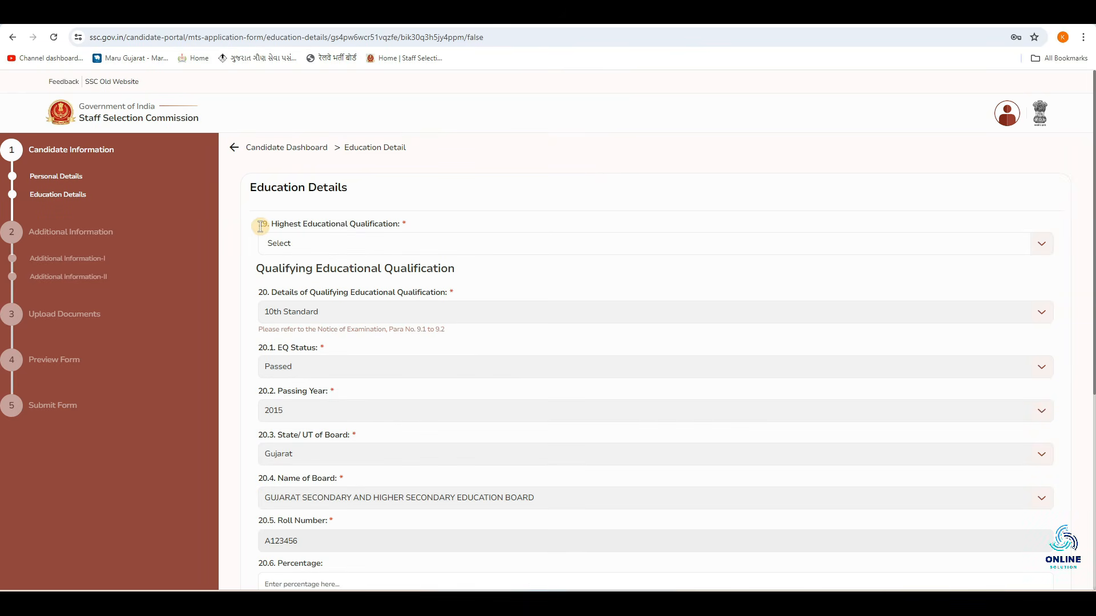
# Step: Set Highest Educational Qualification to Graduation and review the qualifying education fields below it
pyautogui.click(413, 247)
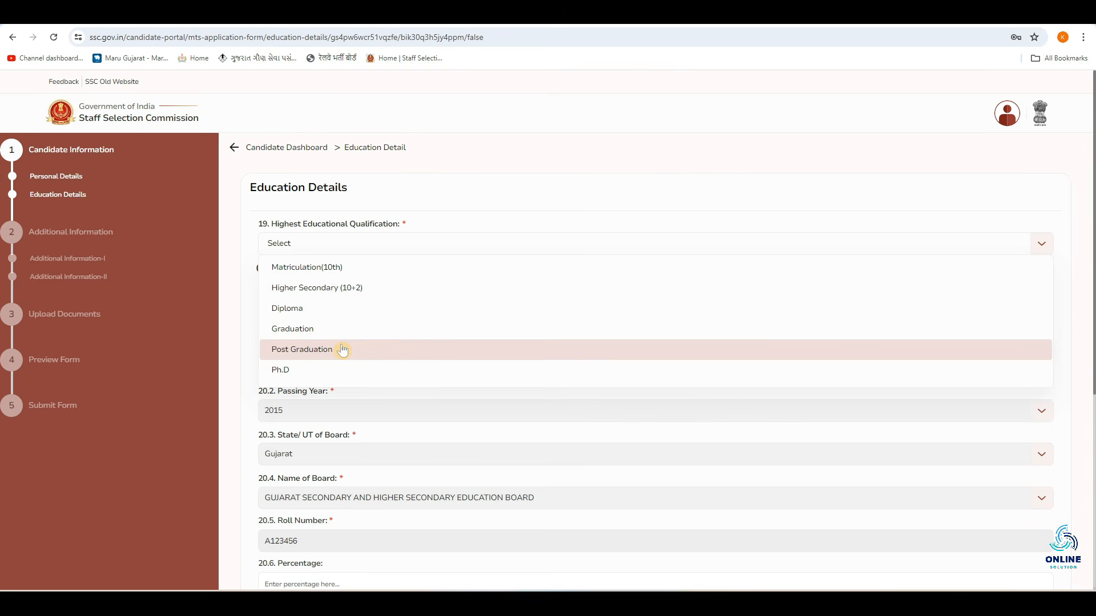
pyautogui.click(375, 339)
pyautogui.scroll(-2, 289, 152)
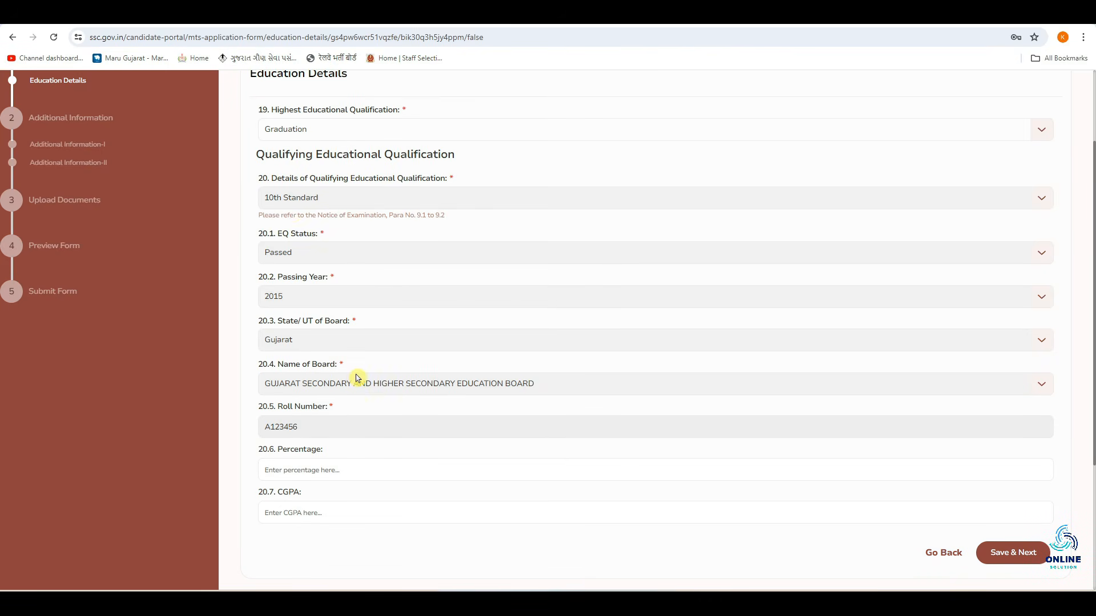
# Step: Set the qualifying education Percentage to 80, leave CGPA empty, and save the Education Details to proceed to Additional Information-I
pyautogui.scroll(-1, 355, 378)
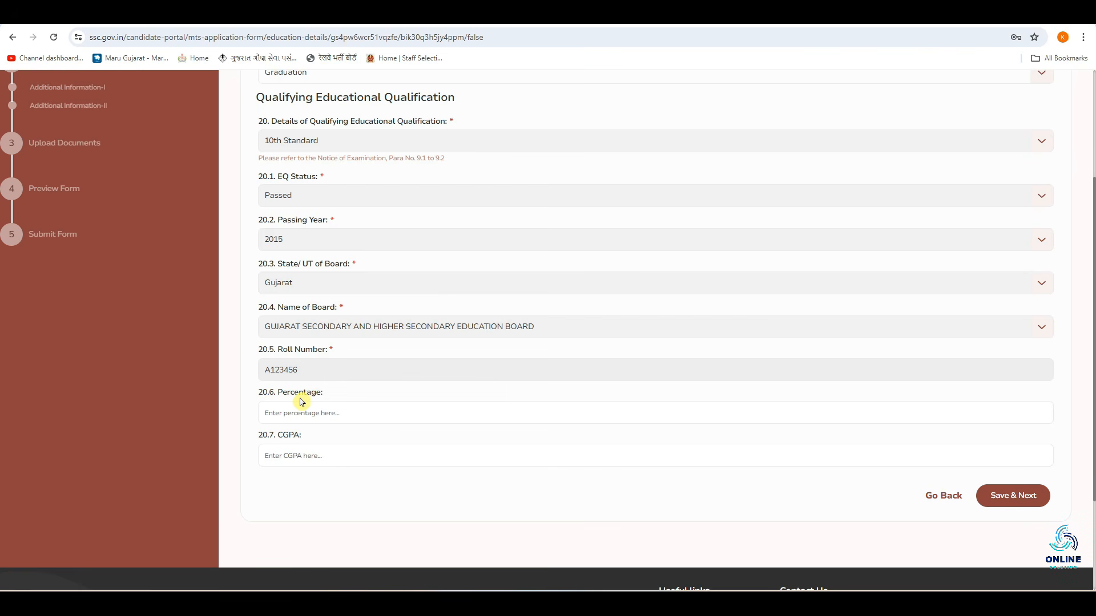
pyautogui.doubleClick(266, 392)
pyautogui.click(295, 416)
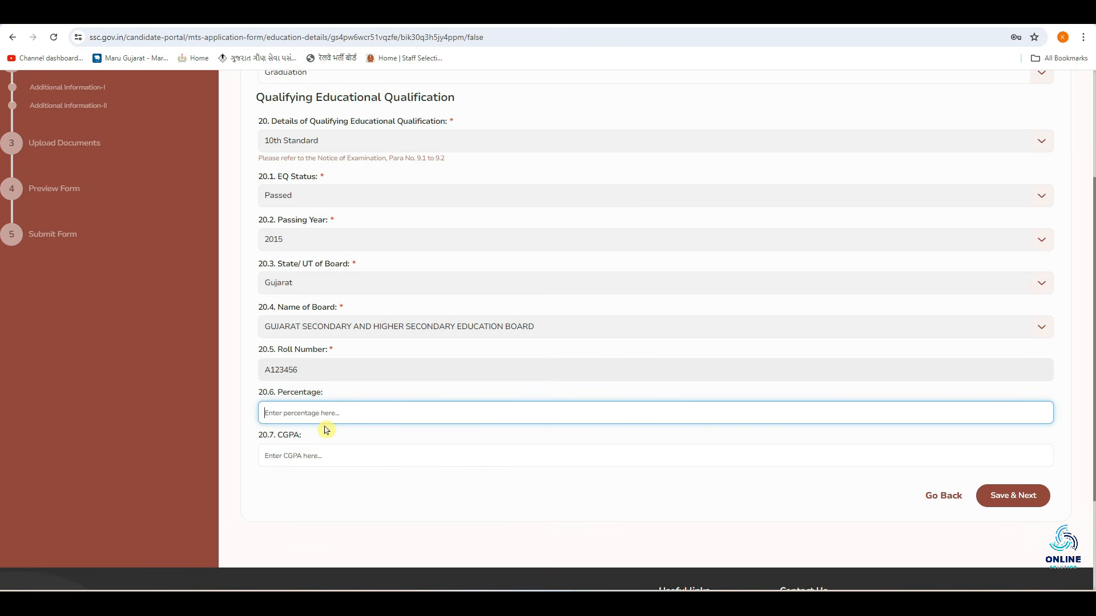
pyautogui.click(325, 450)
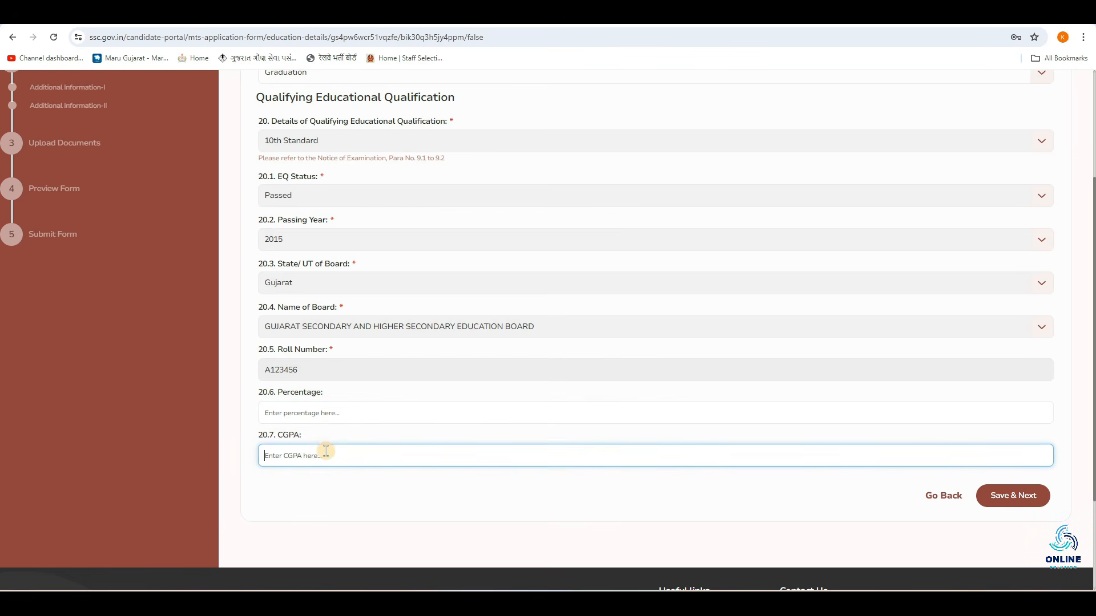
pyautogui.click(322, 402)
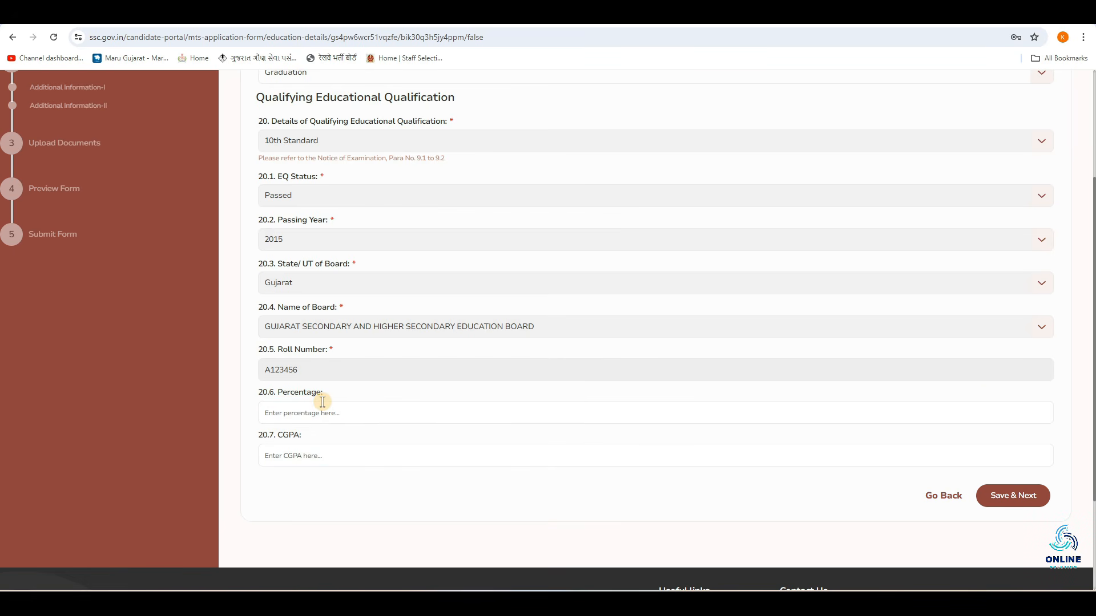
pyautogui.click(301, 407)
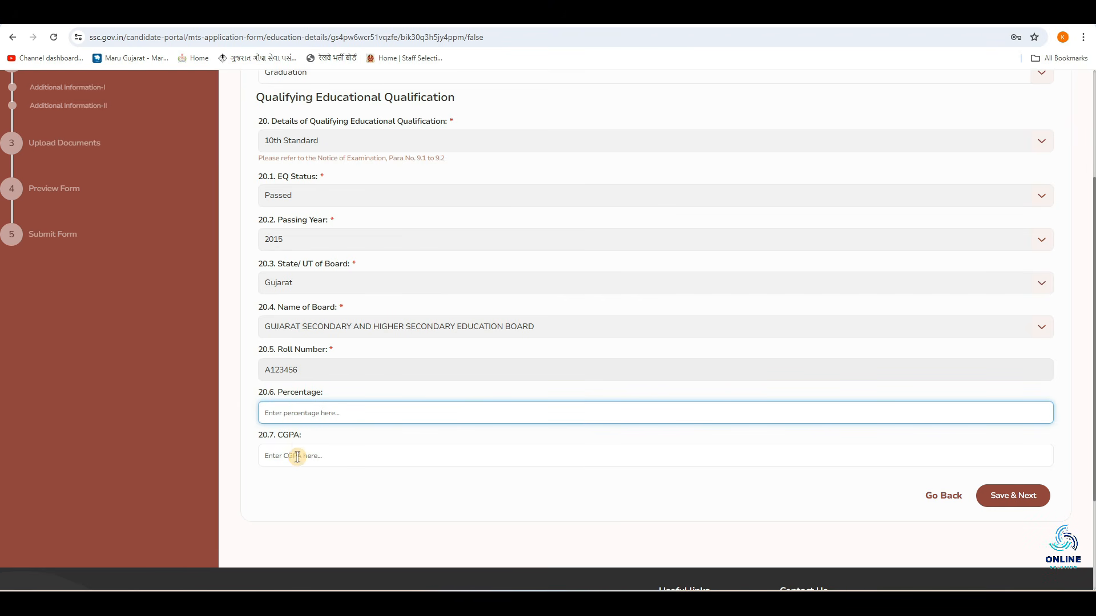
pyautogui.write('80')
pyautogui.click(1013, 495)
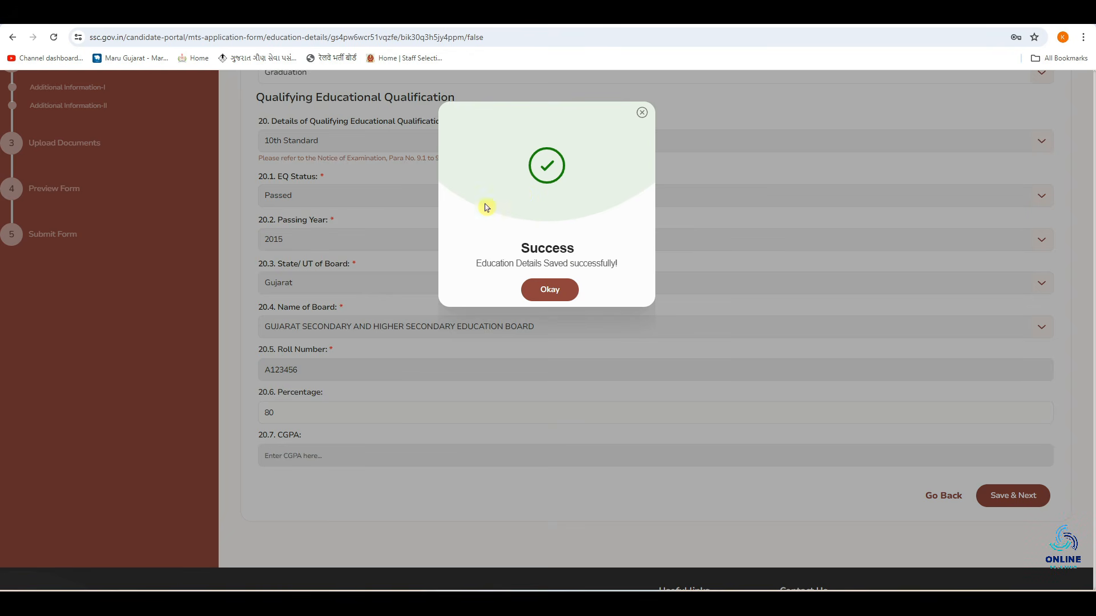
pyautogui.click(559, 294)
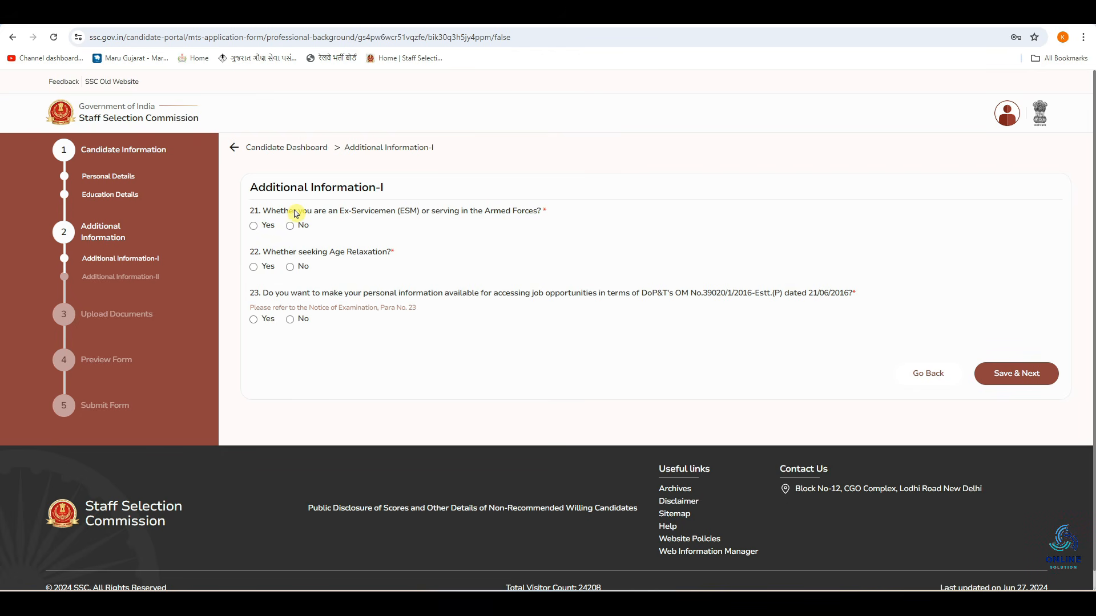
# Step: Answer No to being an Ex-Serviceman or serving in the Armed Forces, and No to seeking Age Relaxation
pyautogui.click(254, 228)
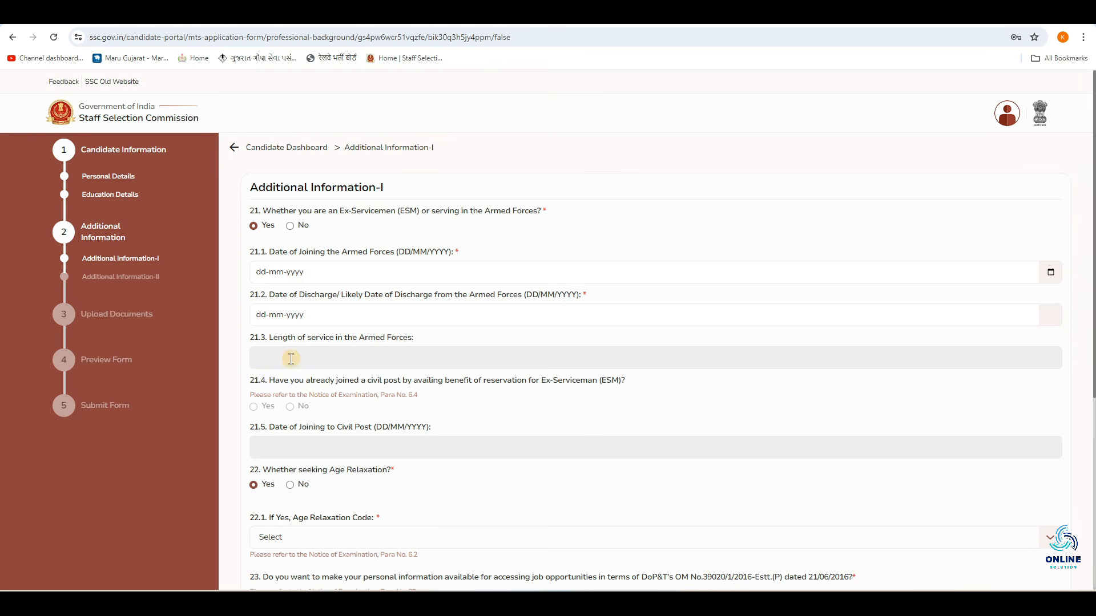
pyautogui.click(316, 270)
pyautogui.click(290, 226)
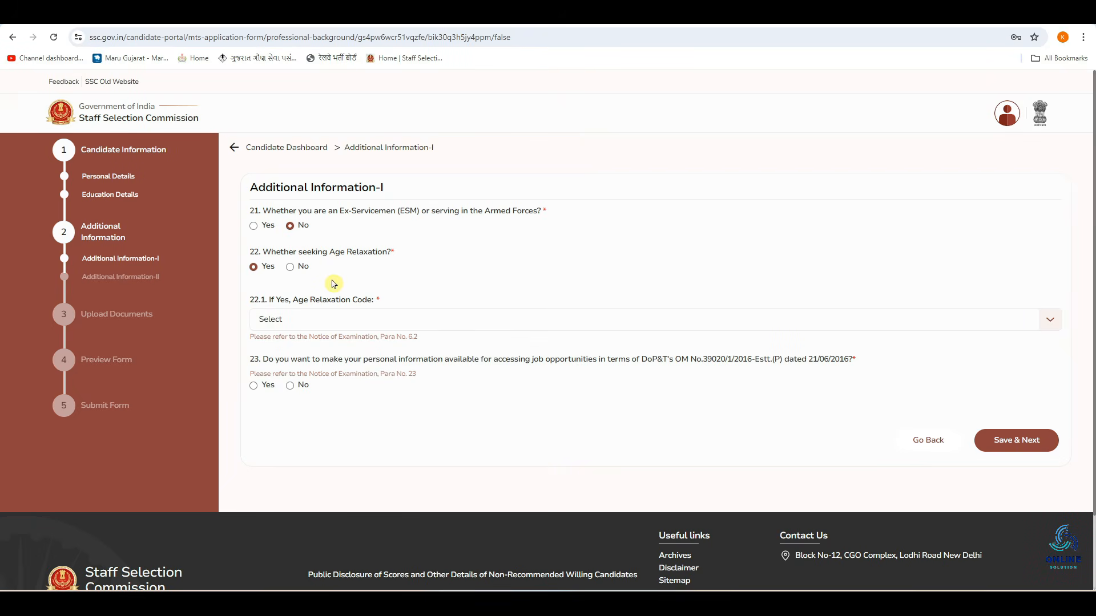
pyautogui.click(326, 318)
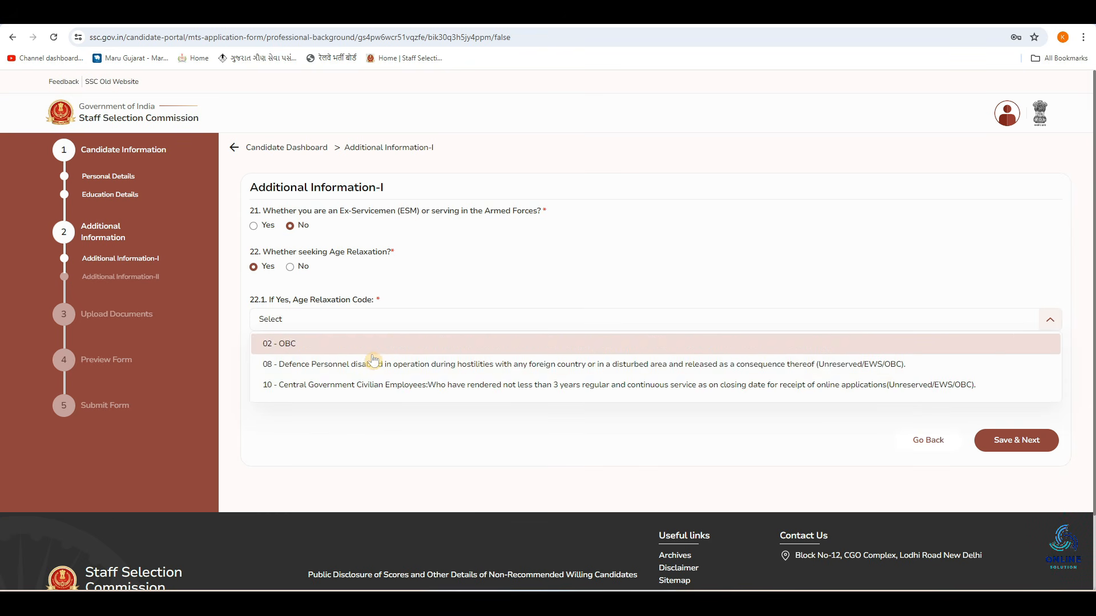
pyautogui.click(410, 276)
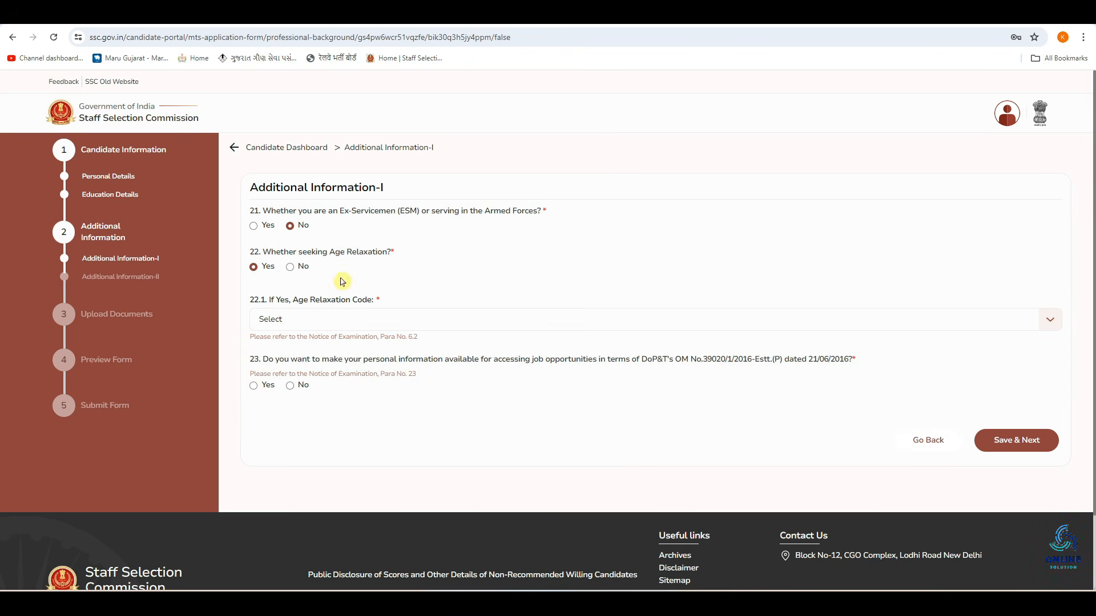
pyautogui.click(291, 268)
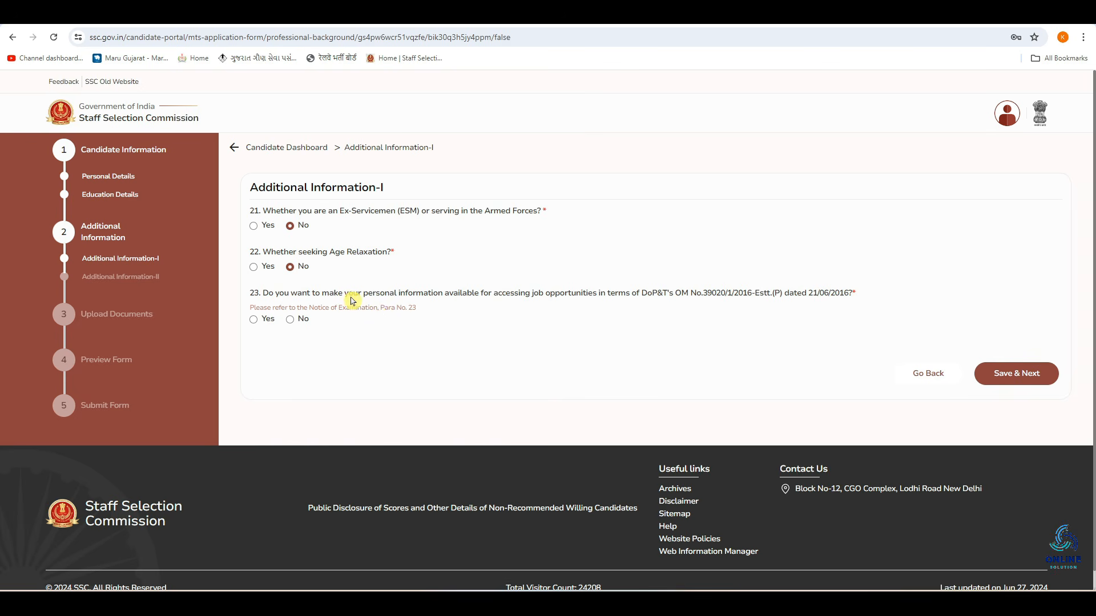
# Step: Answer No to making personal information available for job opportunities, and save Additional Information-I to proceed to Additional Information-II
pyautogui.moveTo(351, 296); pyautogui.dragTo(515, 298)
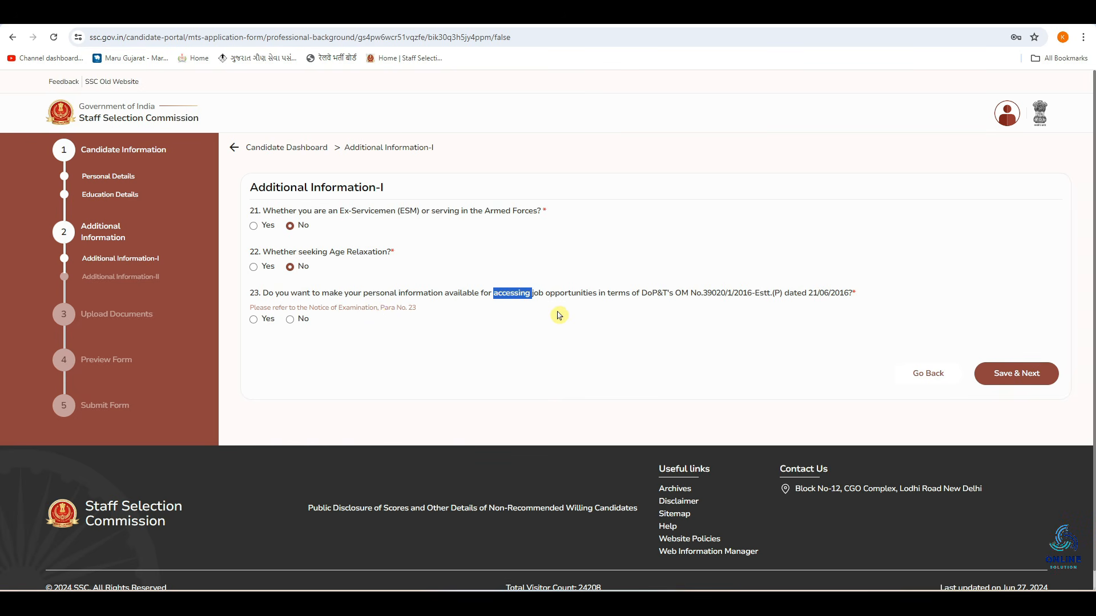
pyautogui.moveTo(544, 294); pyautogui.dragTo(594, 296)
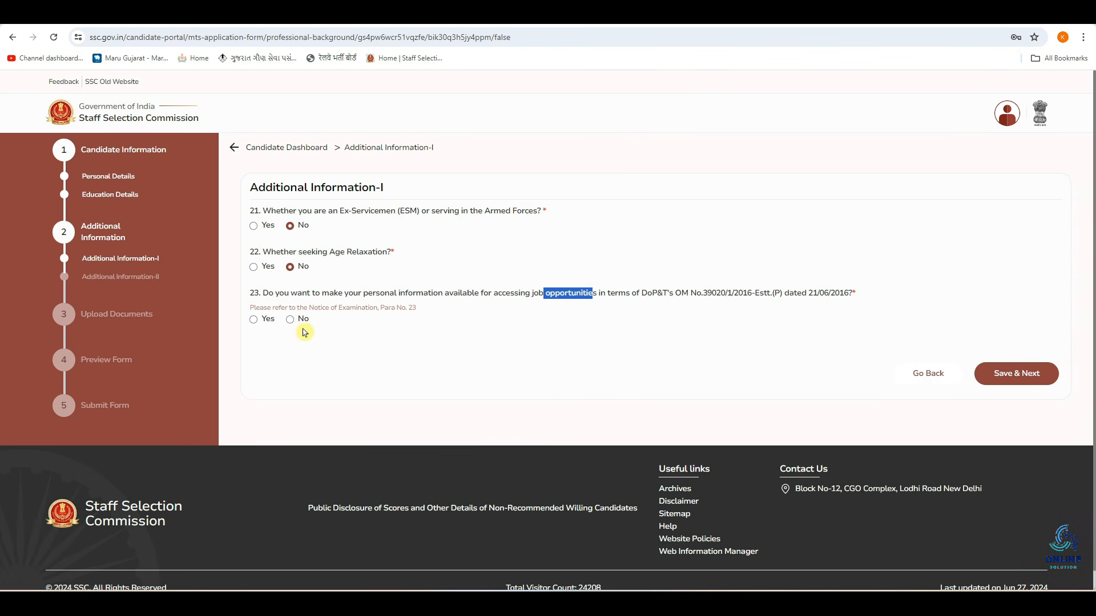
pyautogui.click(260, 325)
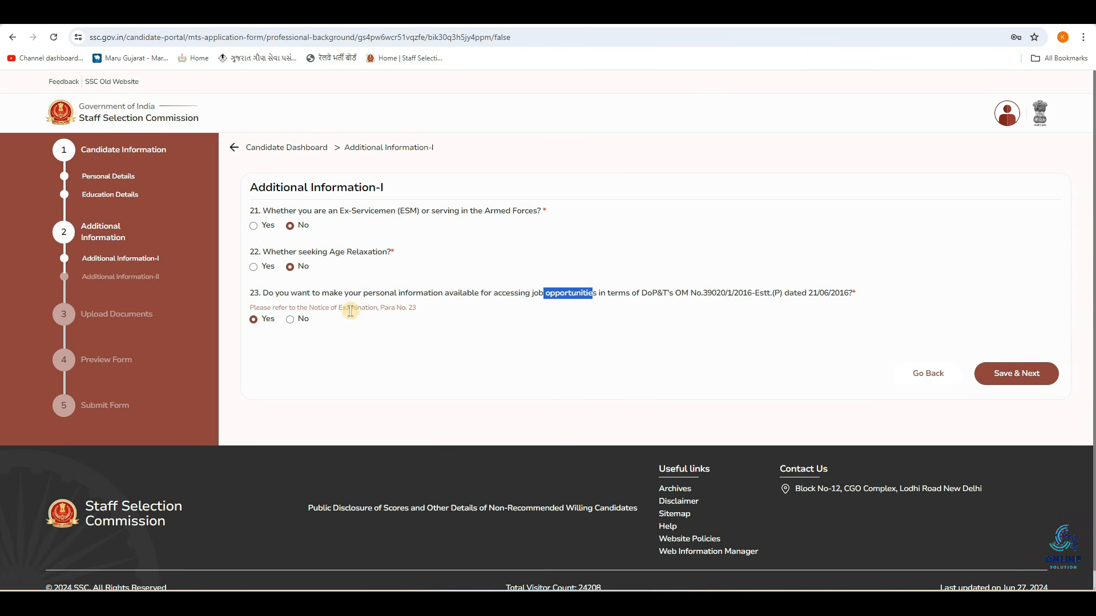
pyautogui.click(291, 325)
pyautogui.click(388, 333)
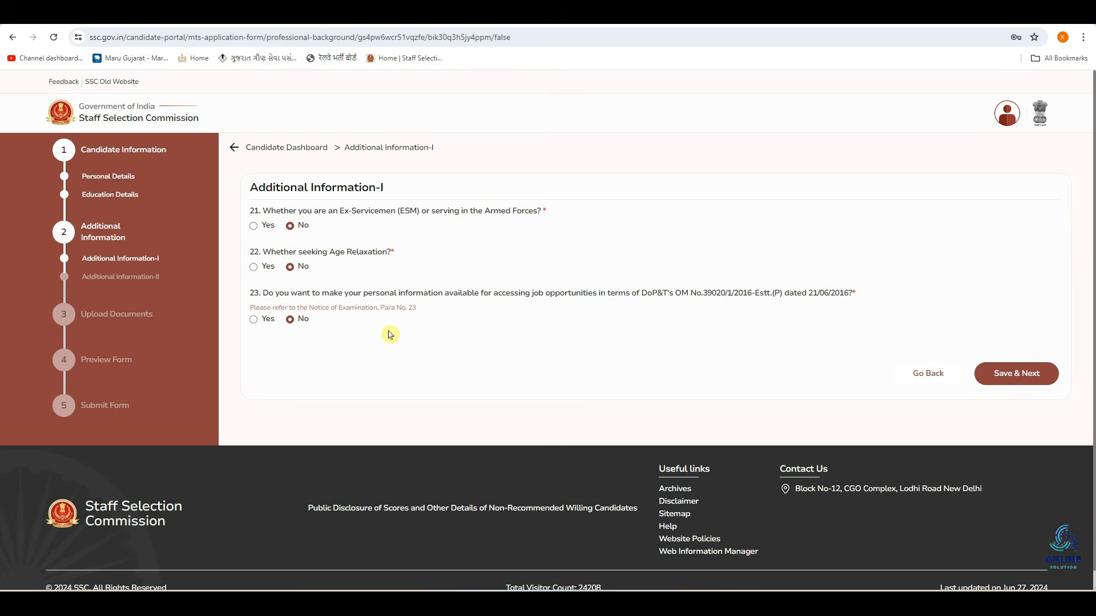
pyautogui.click(1002, 377)
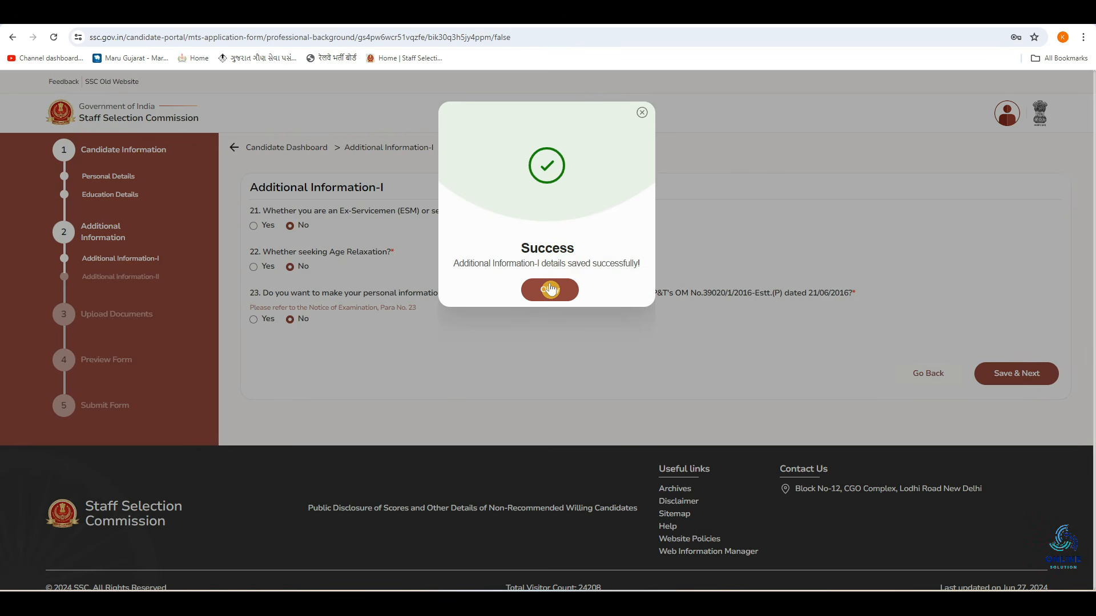
pyautogui.click(549, 290)
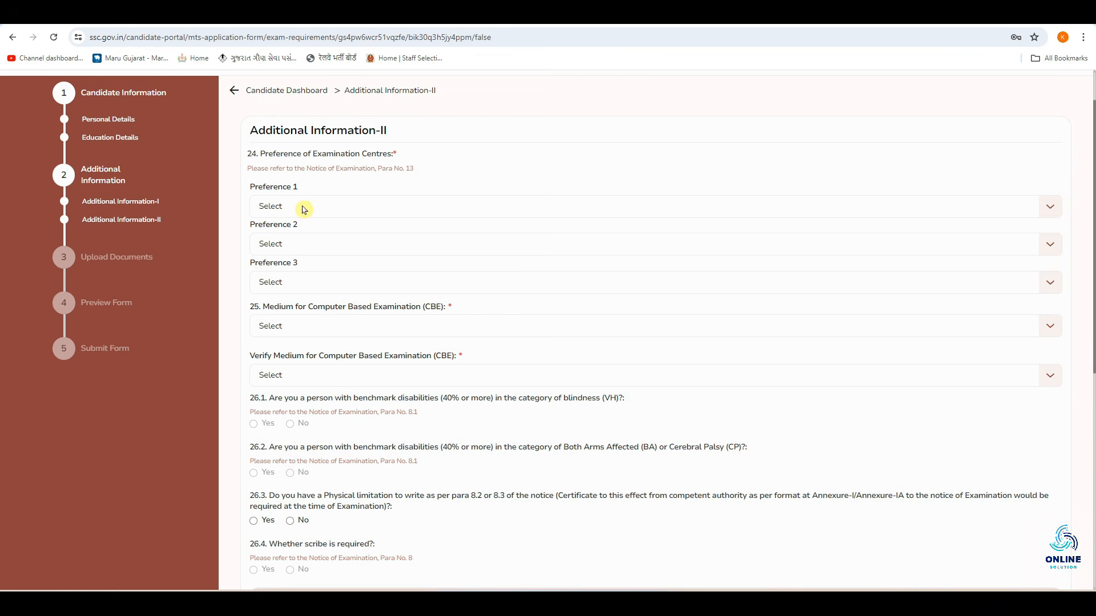
# Step: Set the examination centre preferences to WR-Ahmedabad (7001), WR-Rajkot (7006) and WR-Surat (7007), in that order
pyautogui.click(325, 208)
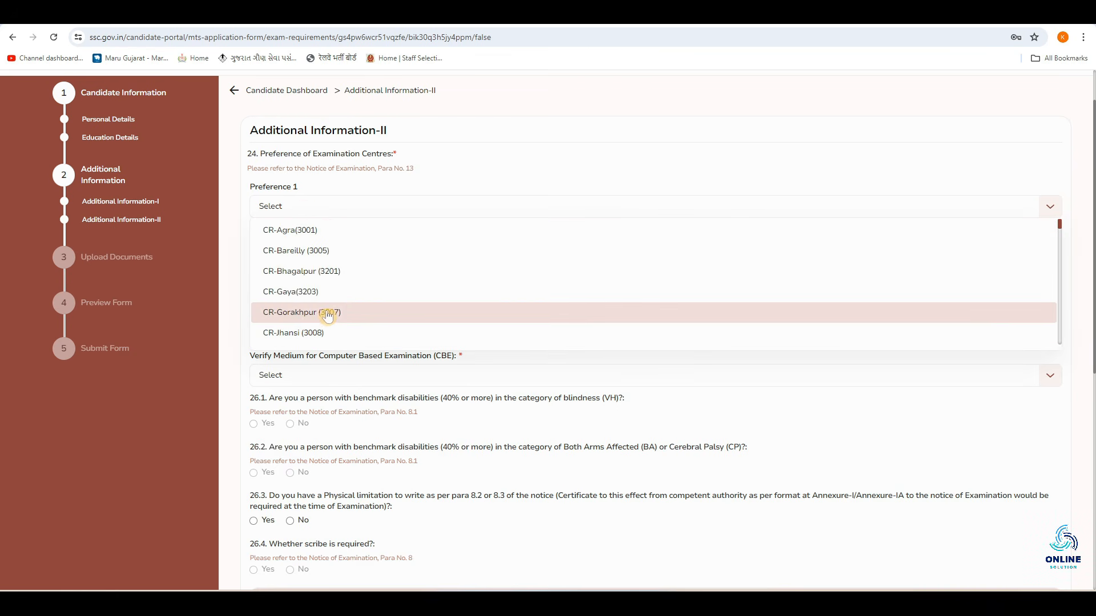
pyautogui.scroll(-1, 330, 290)
pyautogui.scroll(1, 329, 290)
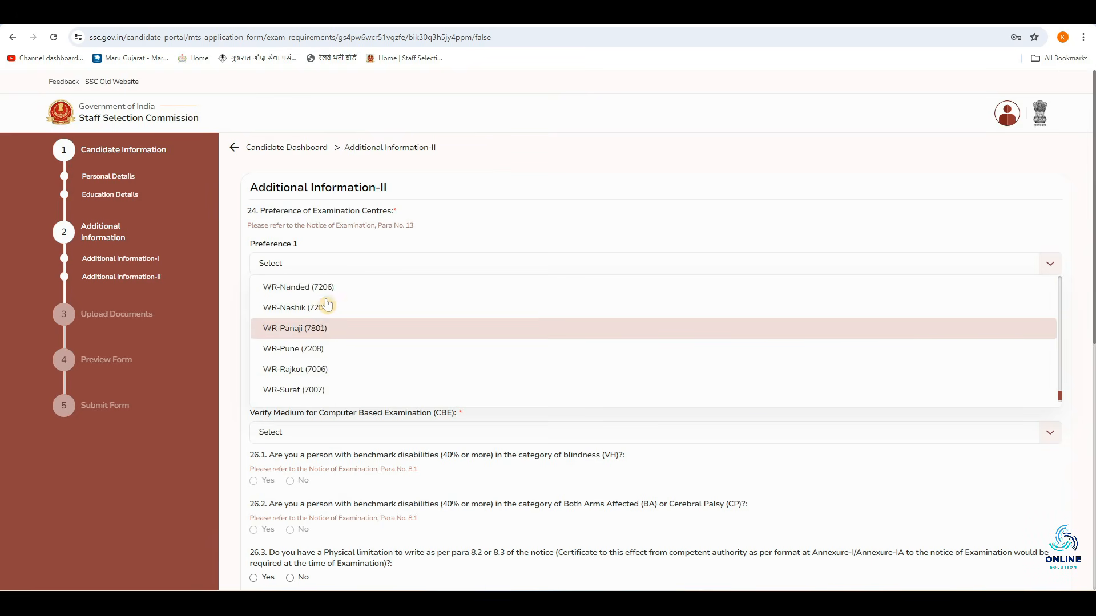
pyautogui.scroll(3, 326, 305)
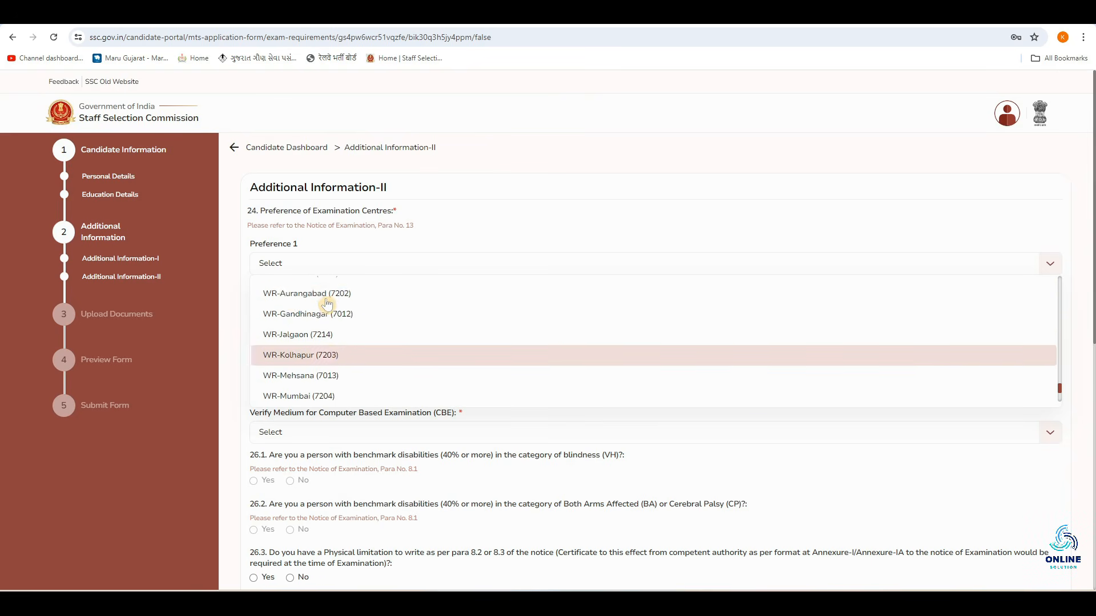
pyautogui.scroll(1, 279, 342)
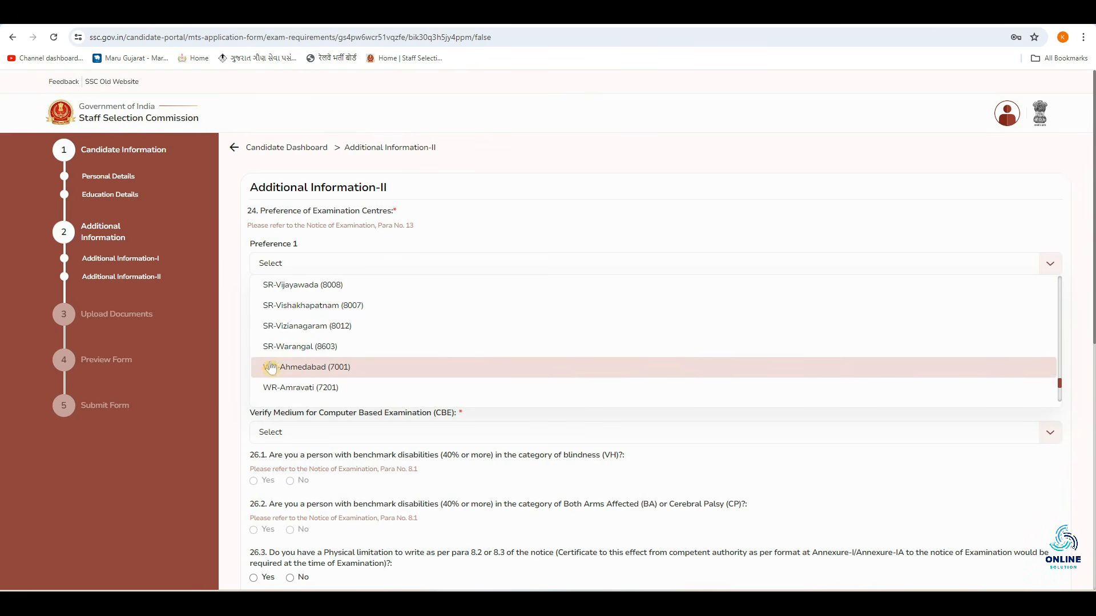
pyautogui.click(343, 368)
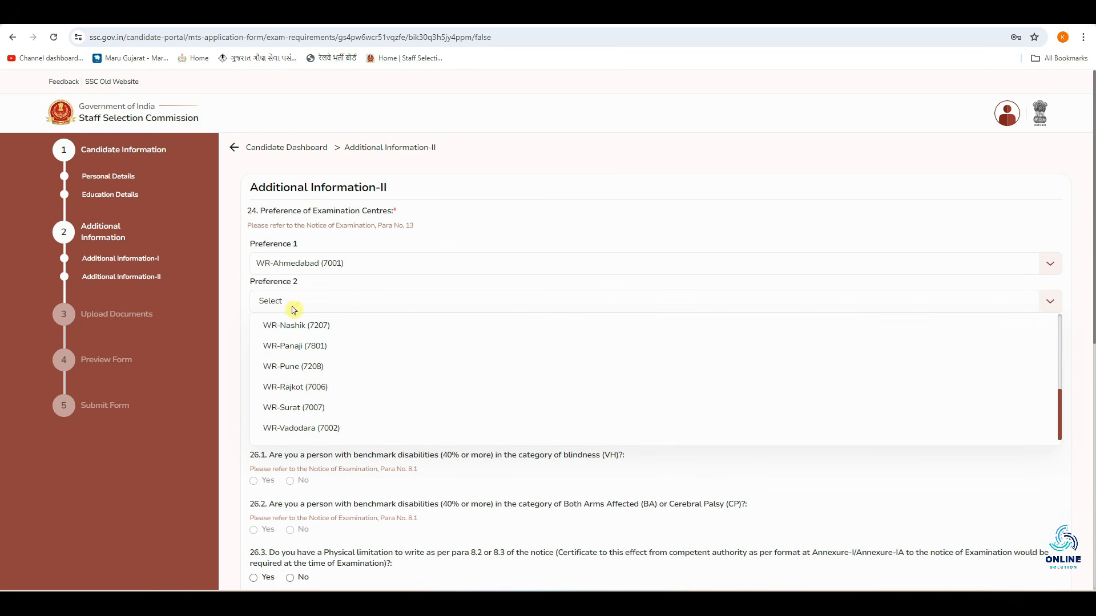
pyautogui.click(287, 387)
pyautogui.click(302, 341)
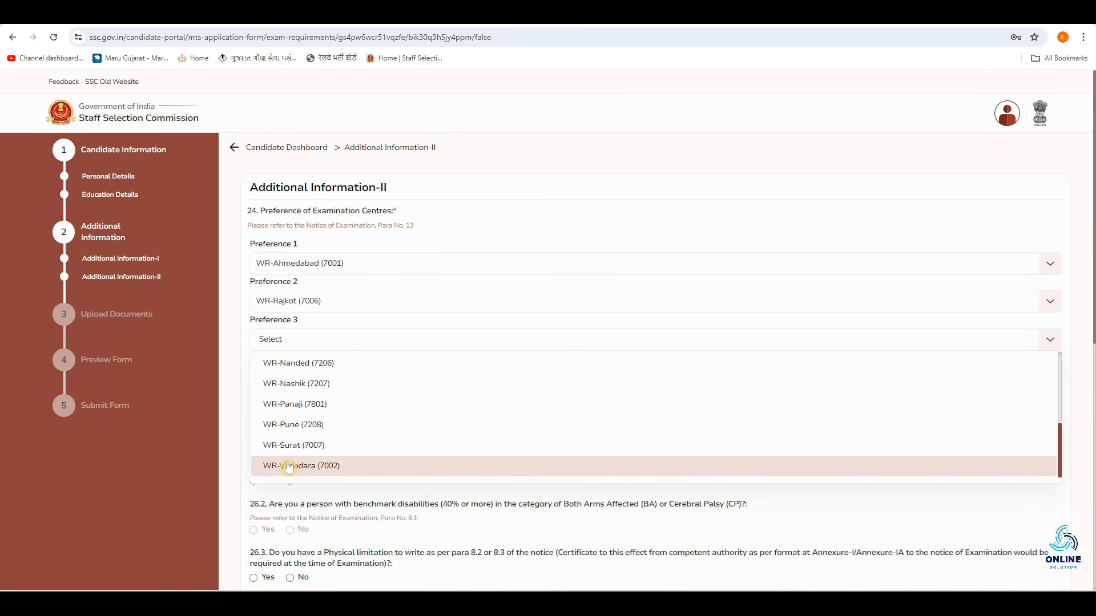
pyautogui.click(337, 457)
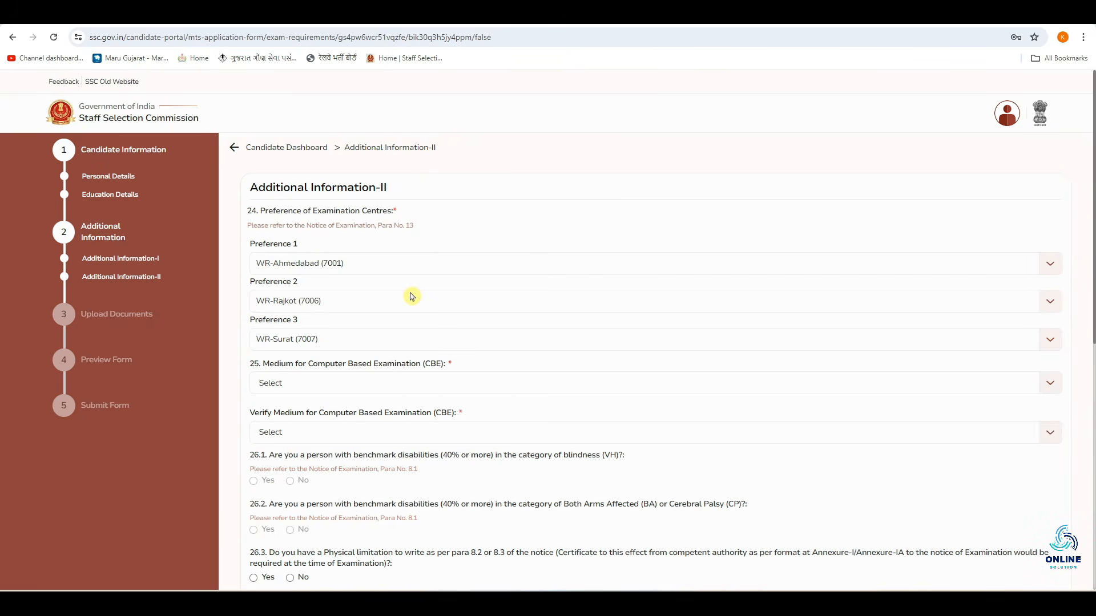
# Step: Choose Gujarati (07) as the Medium for Computer Based Examination and select the same language in its verification field
pyautogui.scroll(-1, 357, 324)
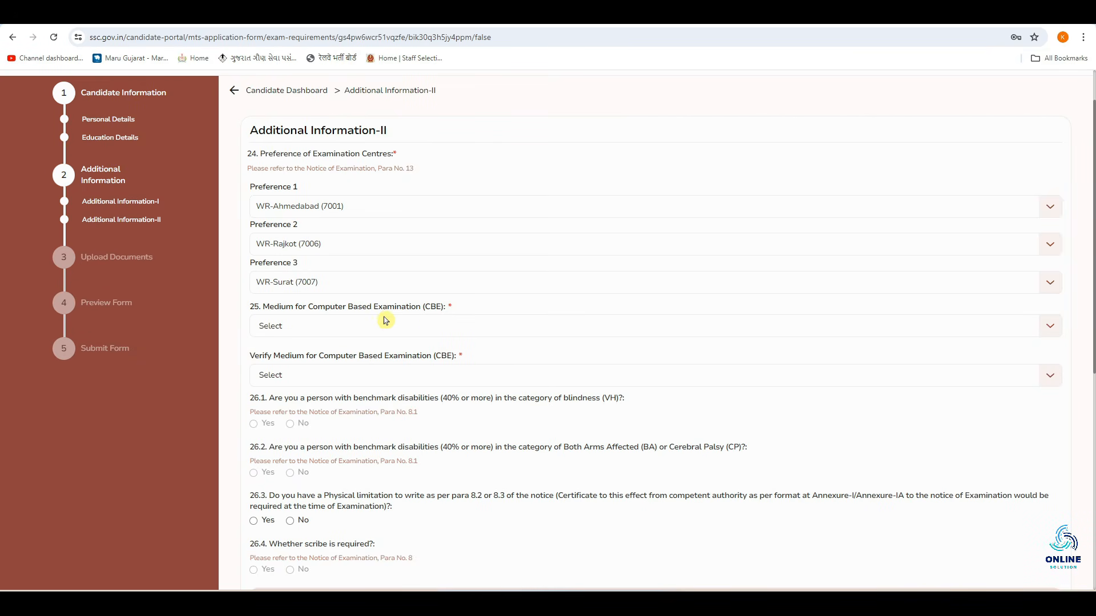
pyautogui.click(320, 329)
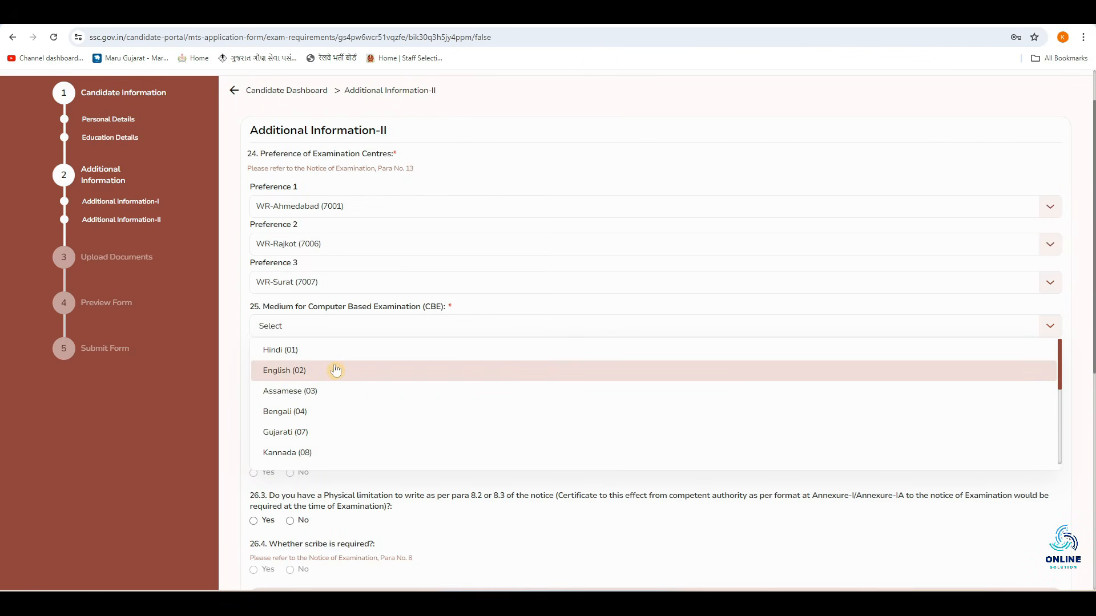
pyautogui.scroll(-1, 335, 371)
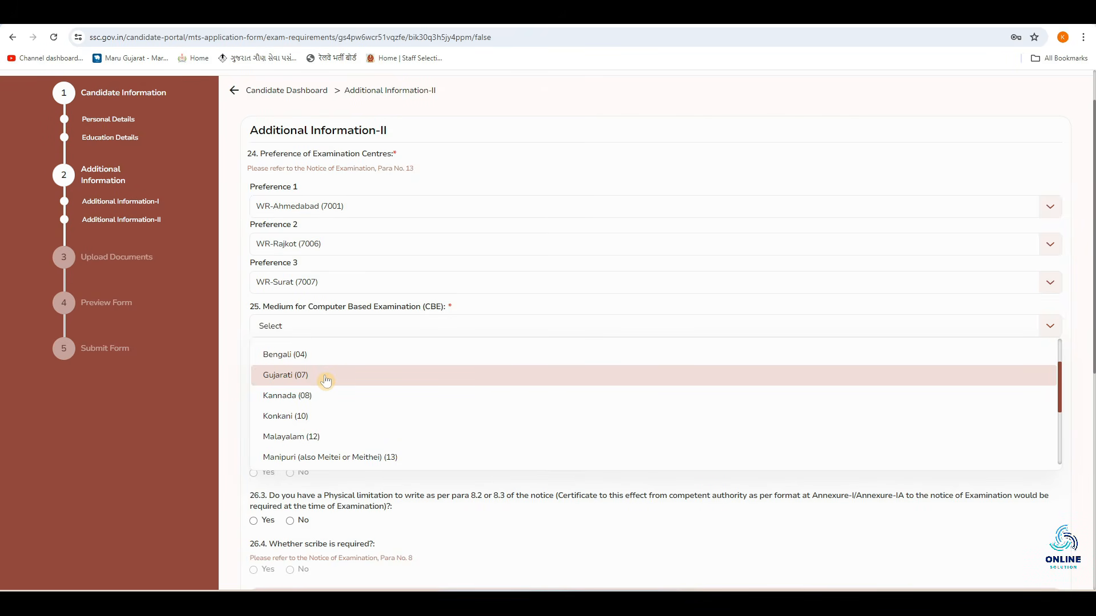
pyautogui.scroll(1, 326, 381)
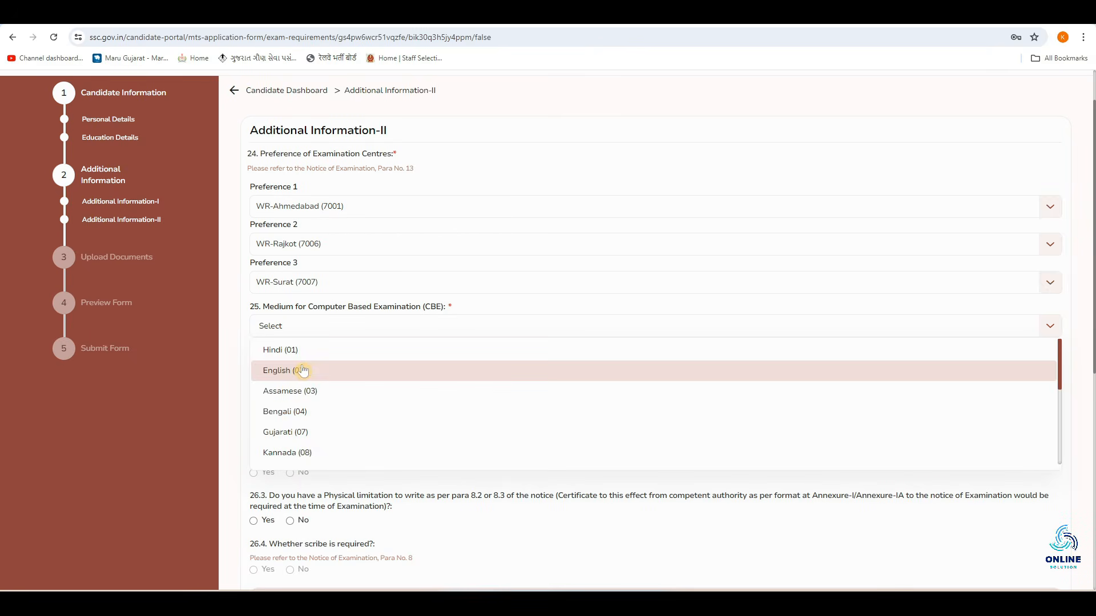
pyautogui.click(300, 432)
pyautogui.click(337, 375)
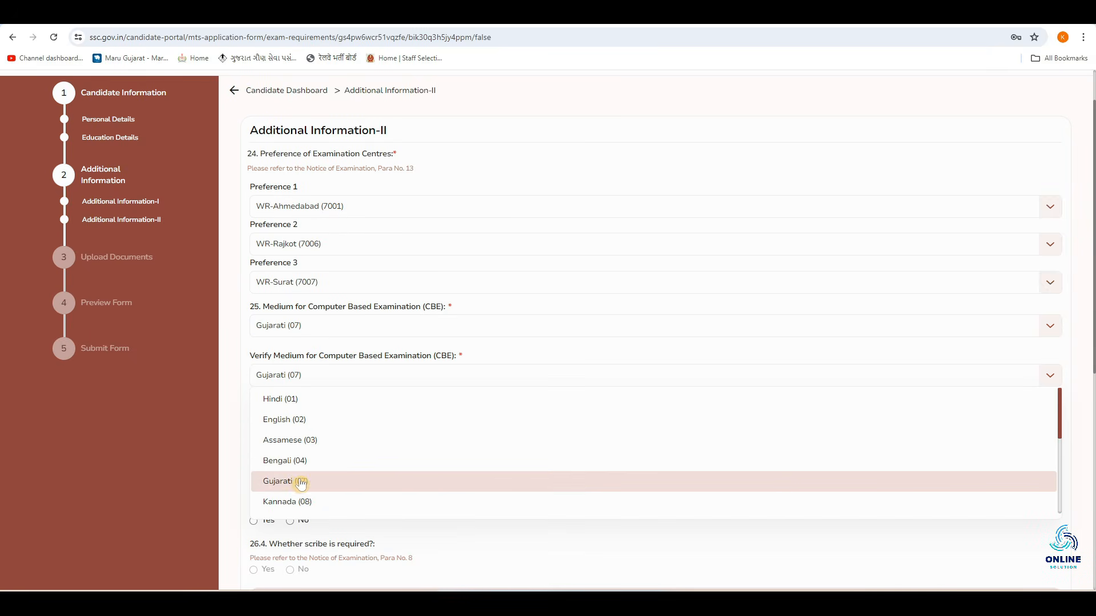
pyautogui.click(300, 483)
# Step: Explore the scribe questions under a Yes answer for physical limitation to write, and finally answer question 26.3 with No
pyautogui.scroll(-2, 280, 411)
pyautogui.click(290, 407)
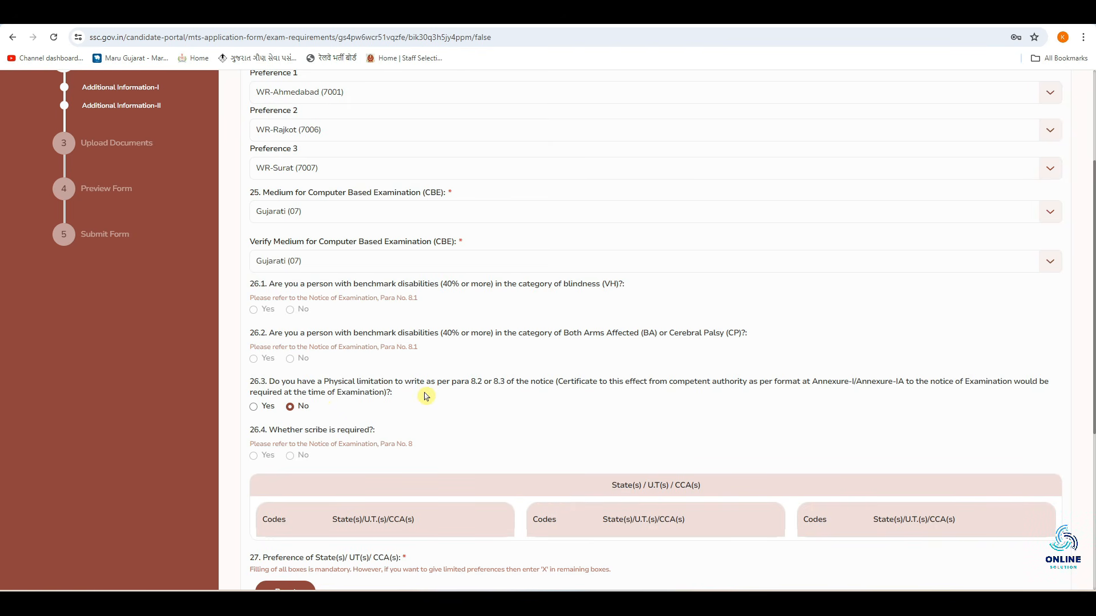
pyautogui.click(254, 406)
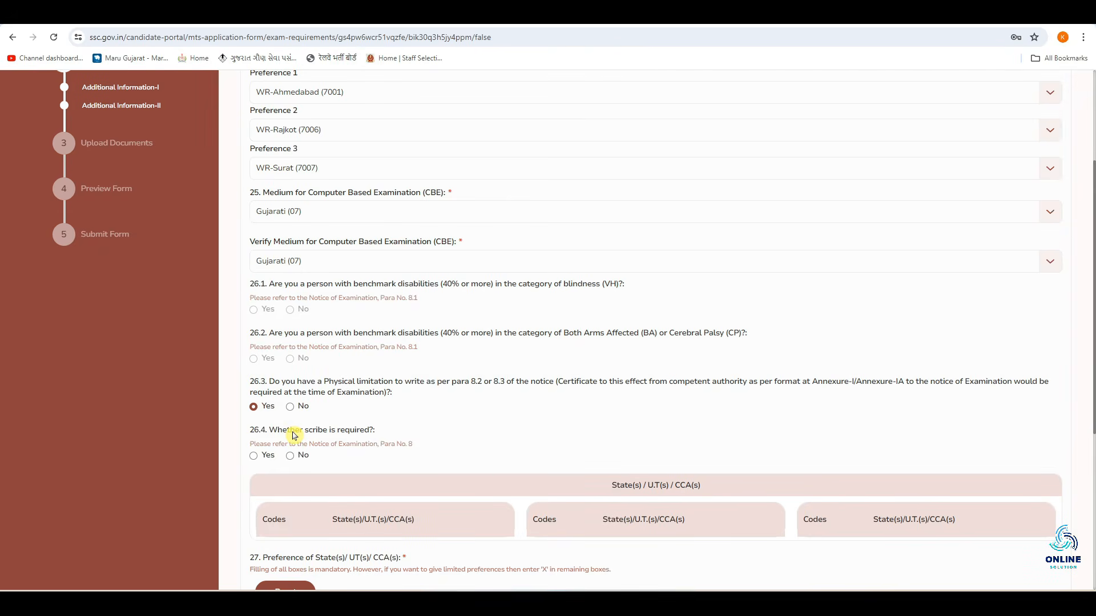
pyautogui.click(254, 457)
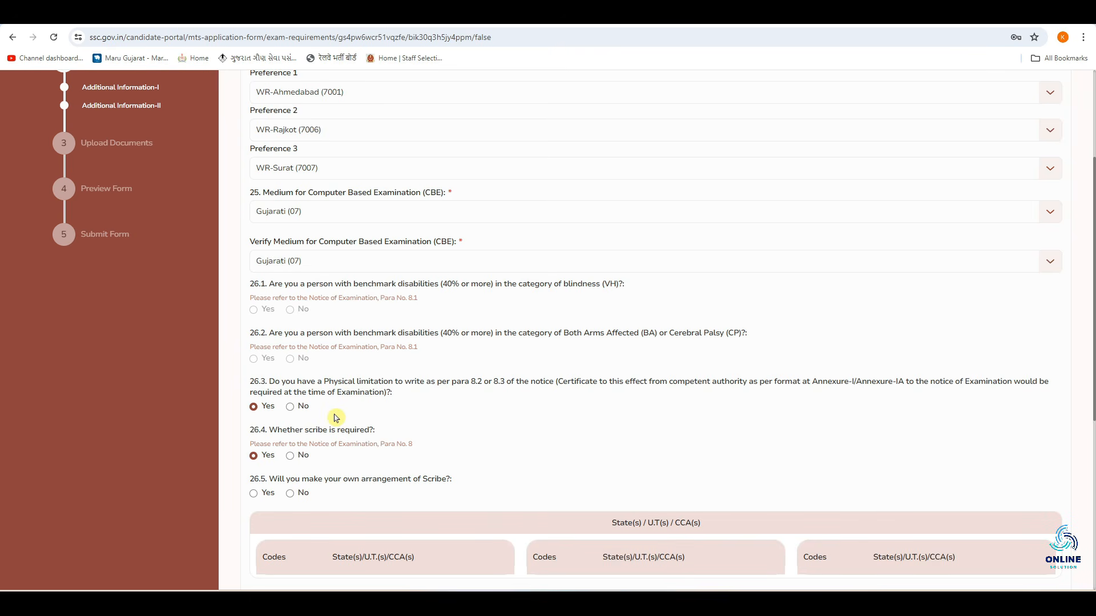
pyautogui.click(290, 407)
# Step: Set the State/UT/CCA preference to 55 (MTS : Gujarat) with X in all remaining boxes, and save Additional Information-II
pyautogui.scroll(-4, 290, 412)
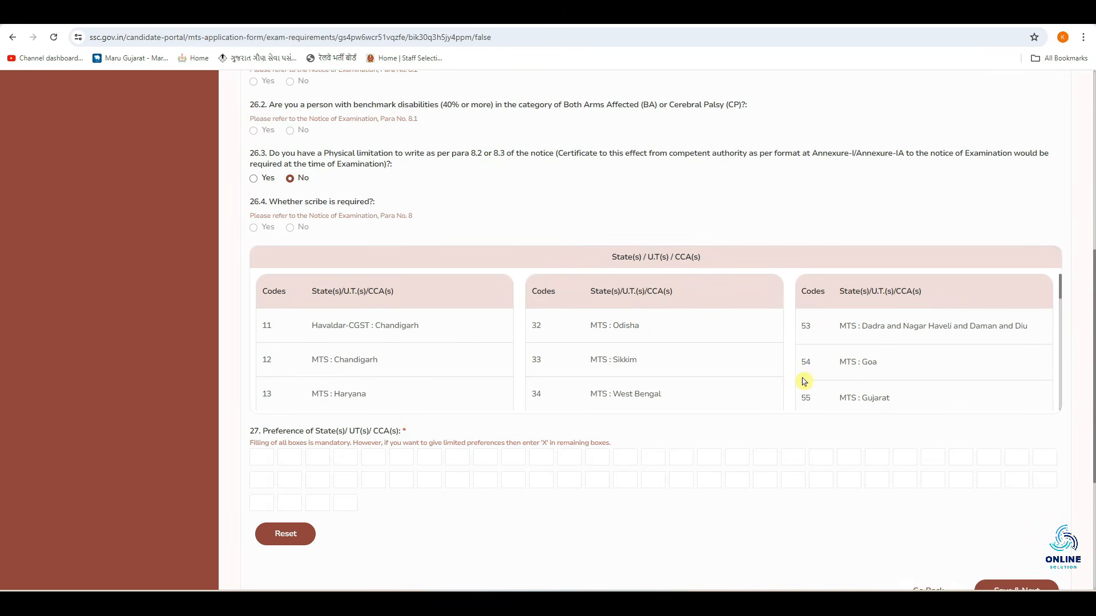
pyautogui.scroll(-1, 810, 354)
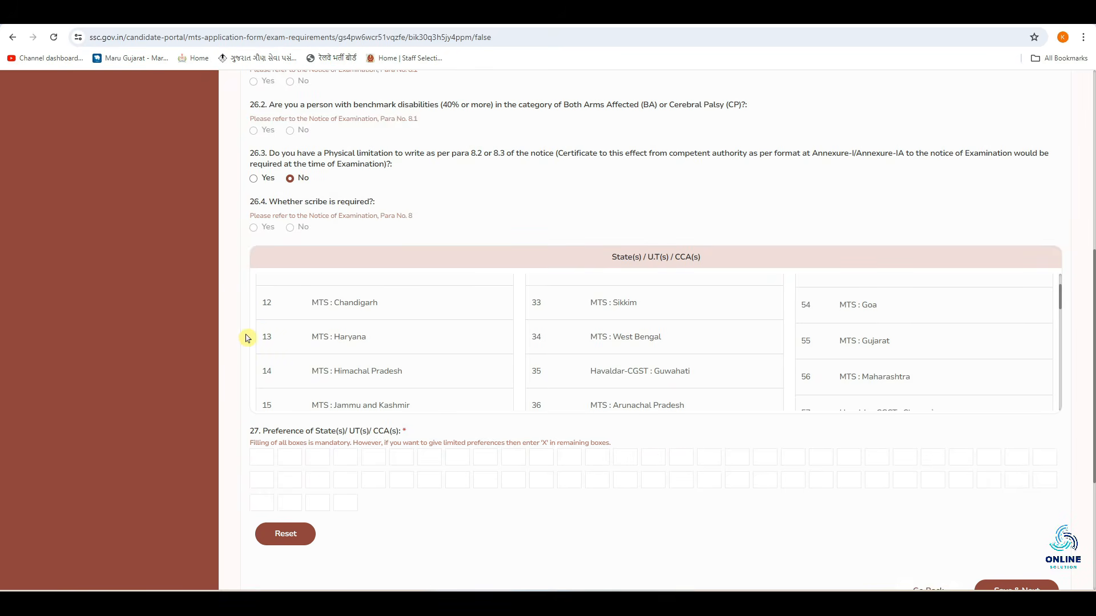
pyautogui.scroll(2, 620, 354)
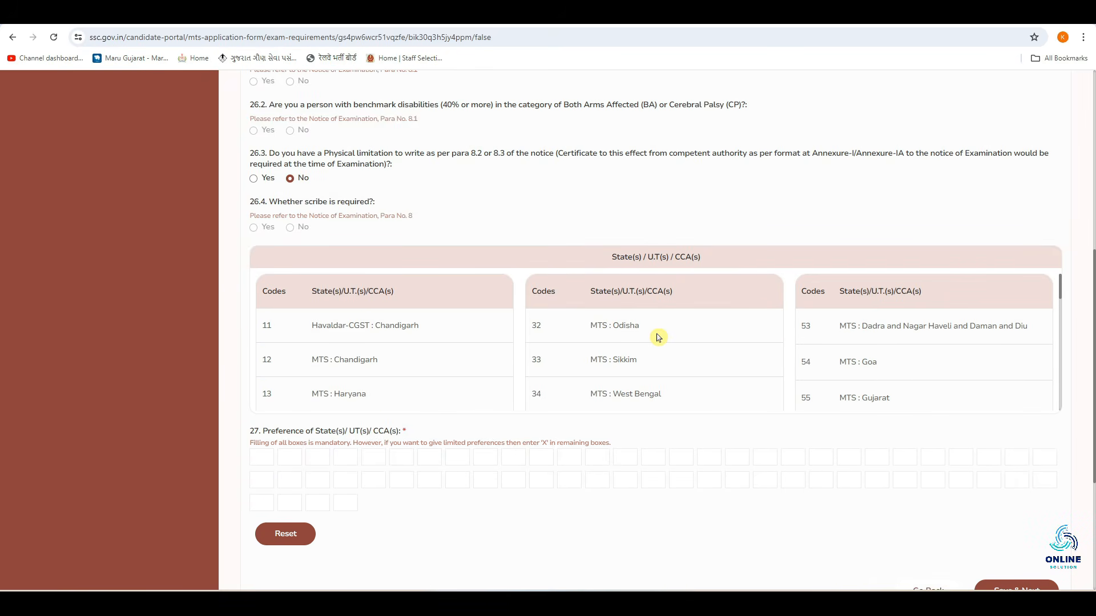
pyautogui.moveTo(308, 326); pyautogui.dragTo(343, 336)
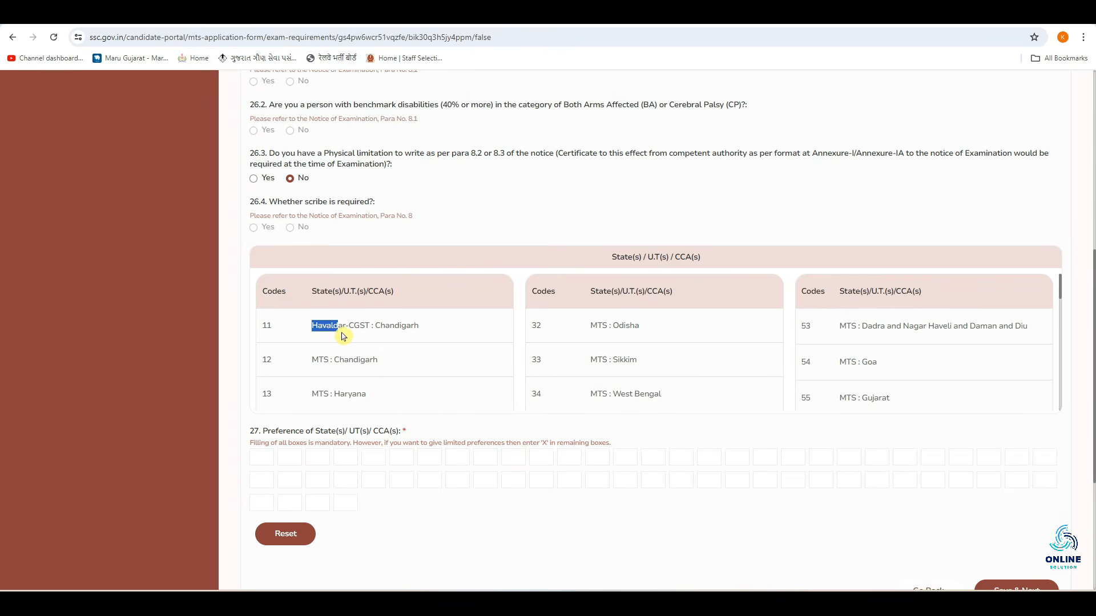
pyautogui.click(352, 341)
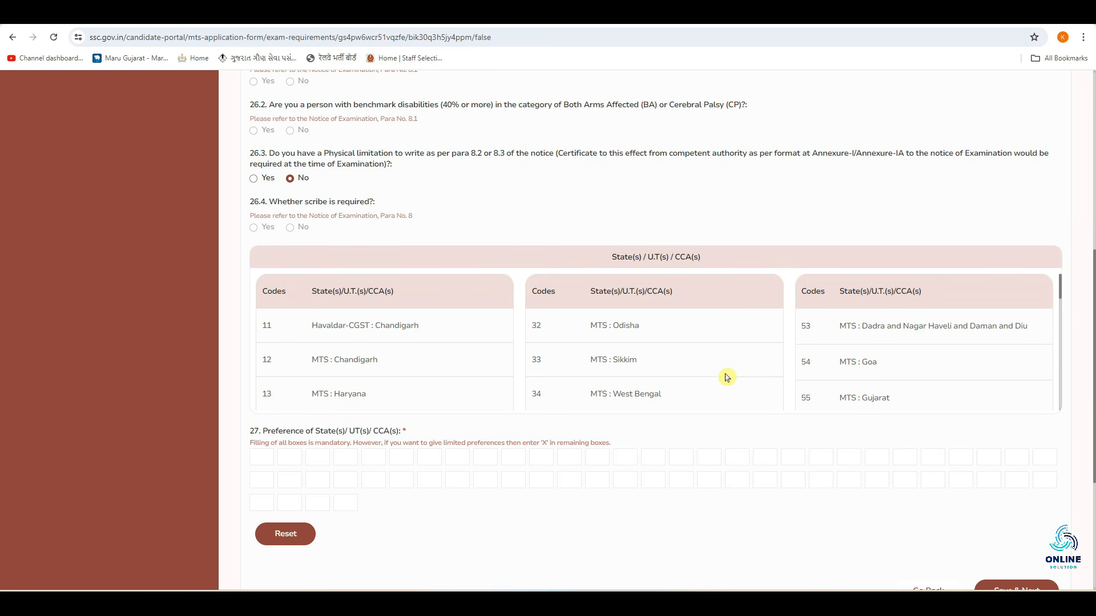
pyautogui.scroll(-1, 732, 333)
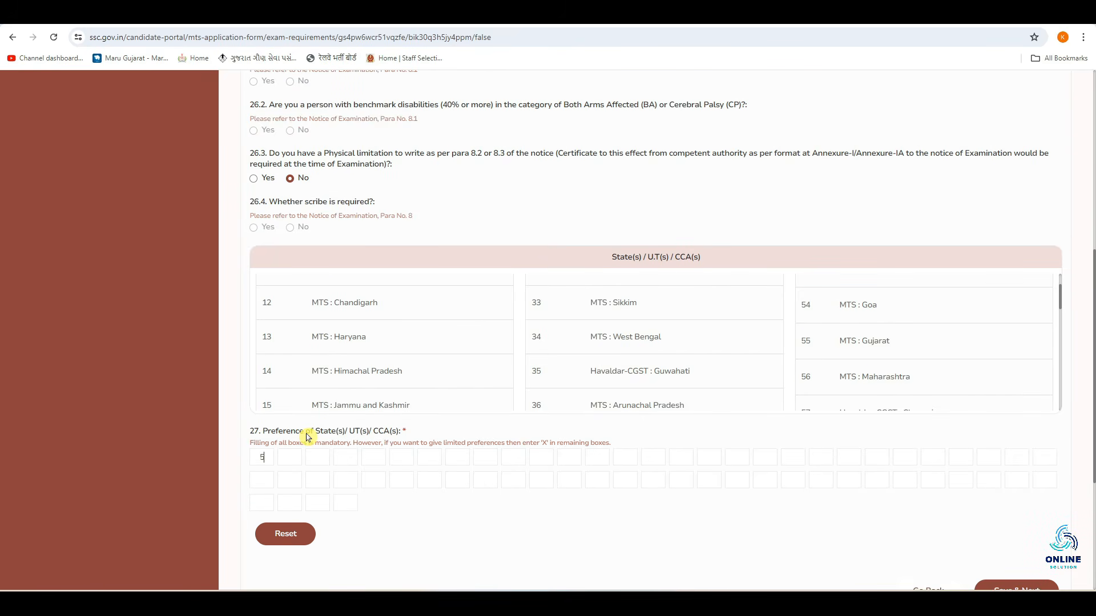
pyautogui.write('56')
pyautogui.scroll(-2, 392, 478)
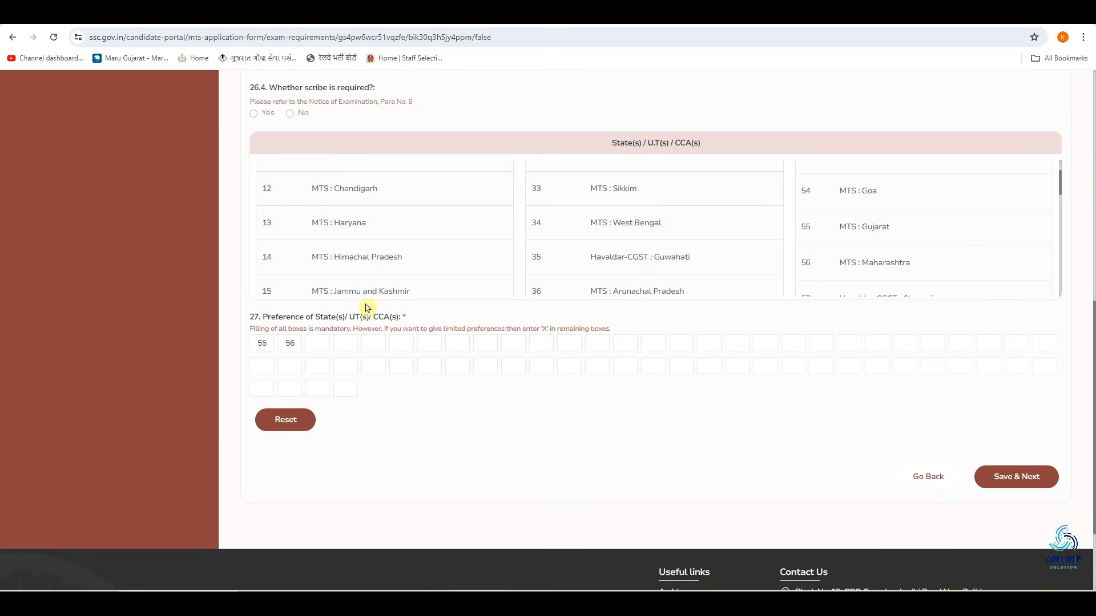
pyautogui.click(1018, 481)
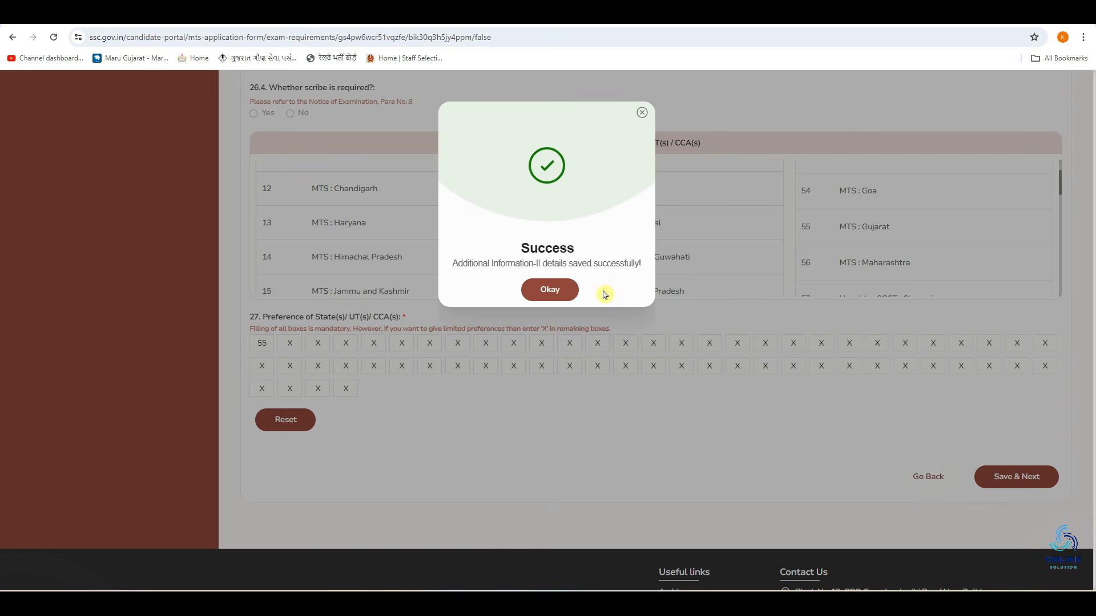
pyautogui.click(563, 294)
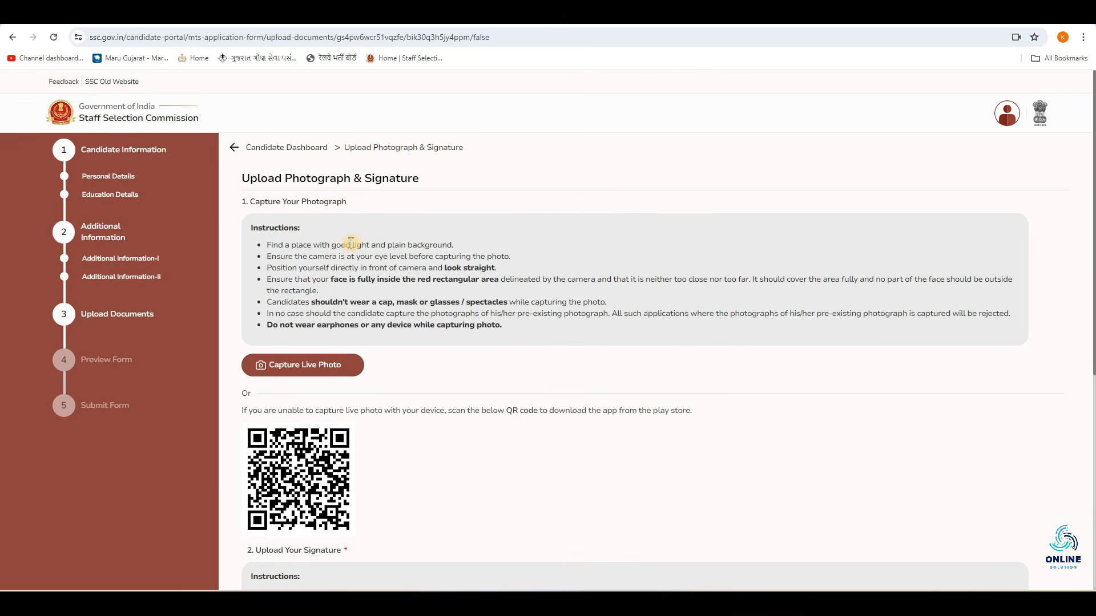
# Step: Review the photograph instructions and the QR code option, and inspect the live photo capture window without taking a photo
pyautogui.moveTo(296, 201); pyautogui.dragTo(366, 269)
pyautogui.moveTo(396, 325); pyautogui.dragTo(401, 325)
pyautogui.click(415, 378)
pyautogui.click(320, 374)
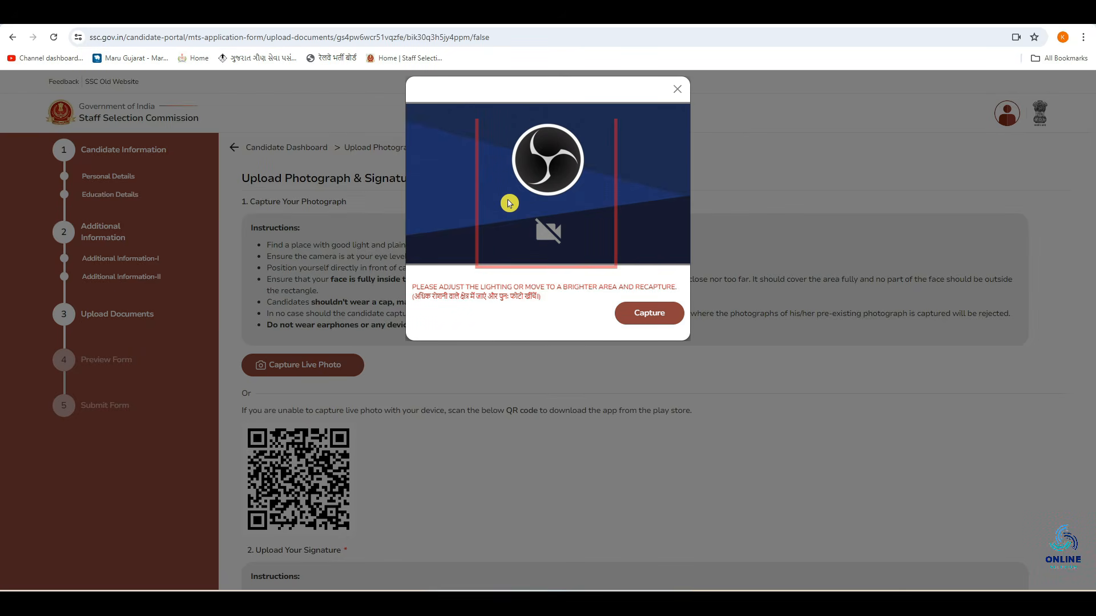
pyautogui.click(677, 89)
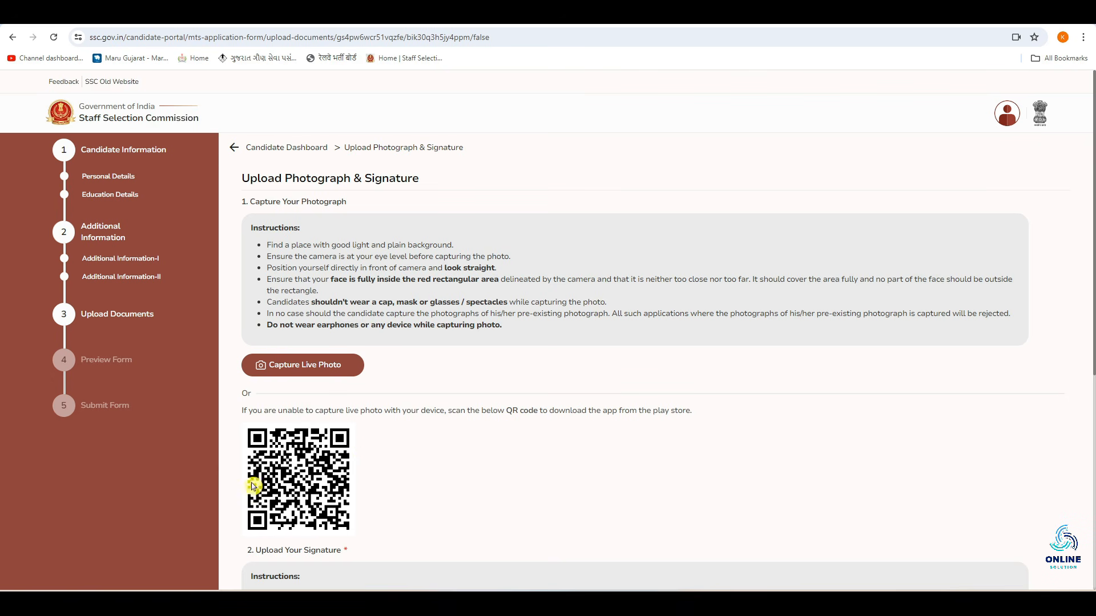
pyautogui.click(306, 478)
# Step: Check the signature image requirements, upload the signature, and save the photo and signature to proceed to the form preview
pyautogui.scroll(-5, 406, 303)
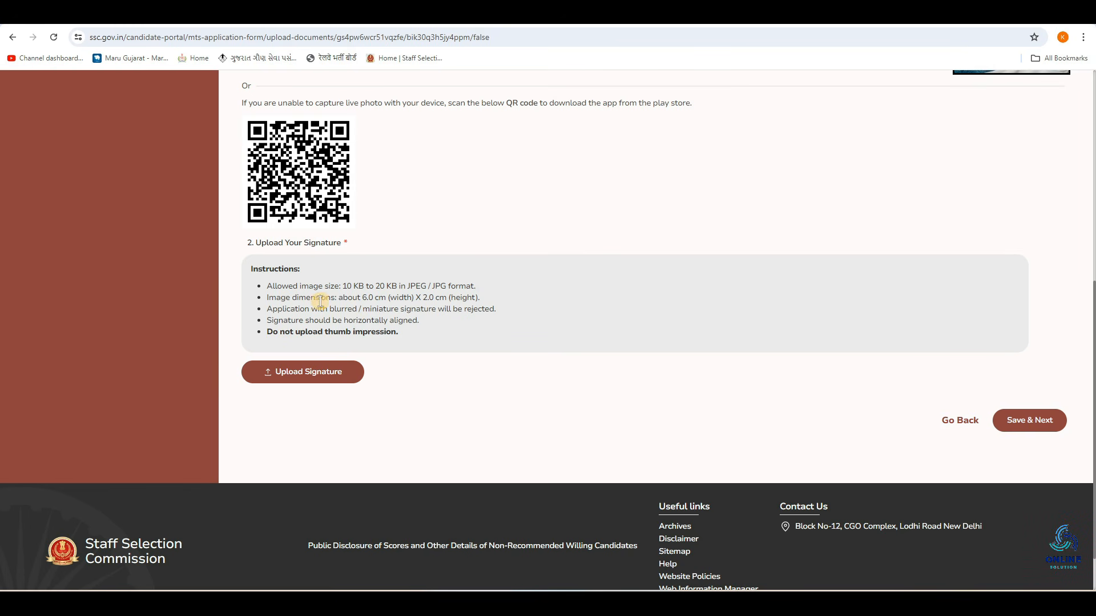
pyautogui.moveTo(344, 288); pyautogui.dragTo(405, 289)
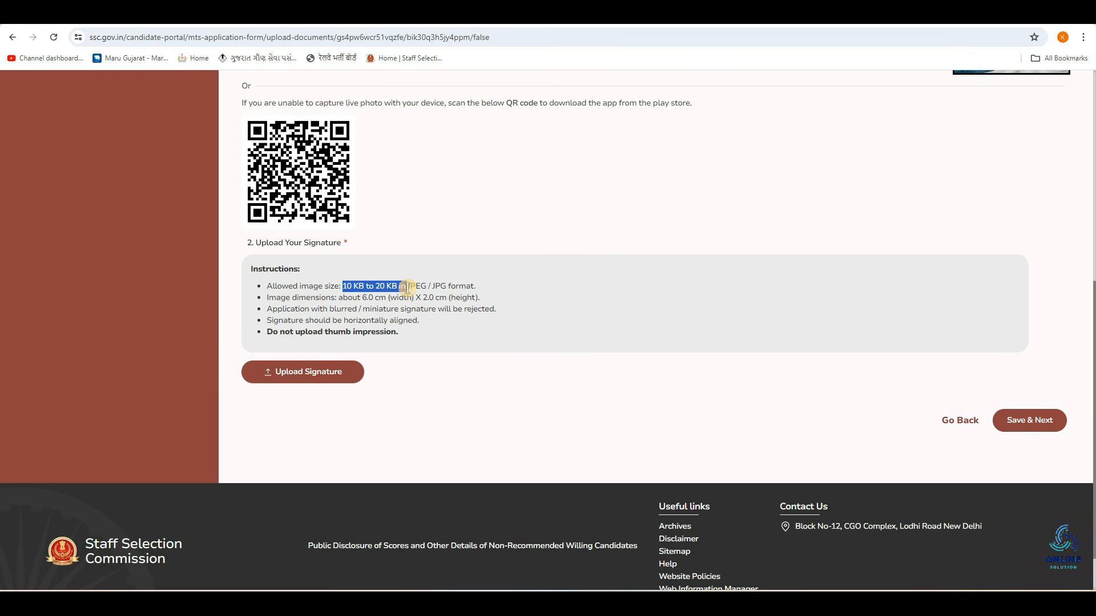
pyautogui.click(407, 289)
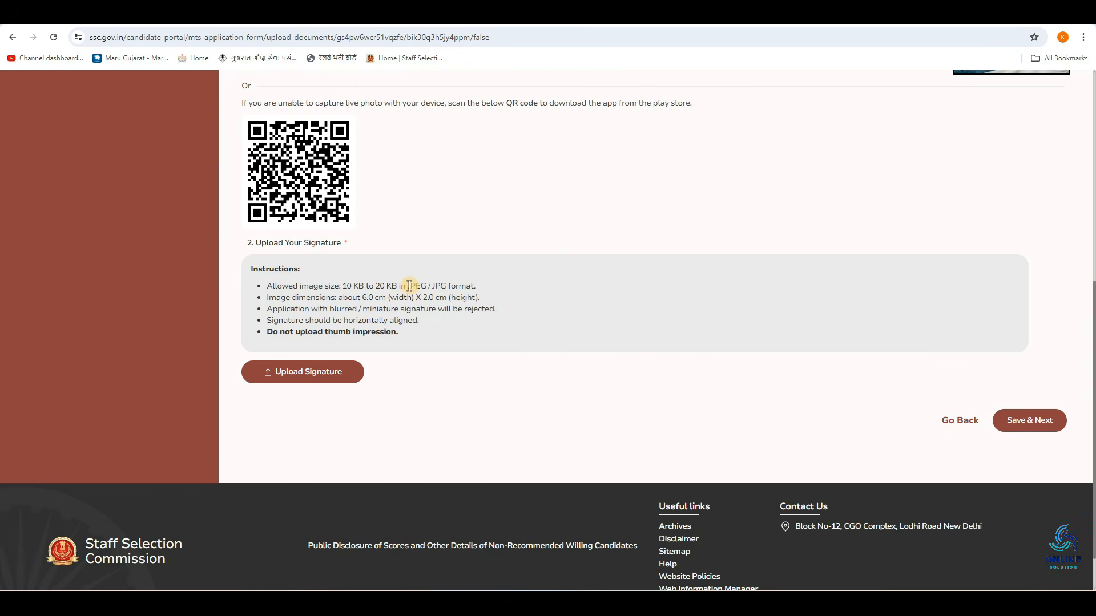
pyautogui.moveTo(409, 287); pyautogui.dragTo(435, 287)
pyautogui.click(443, 329)
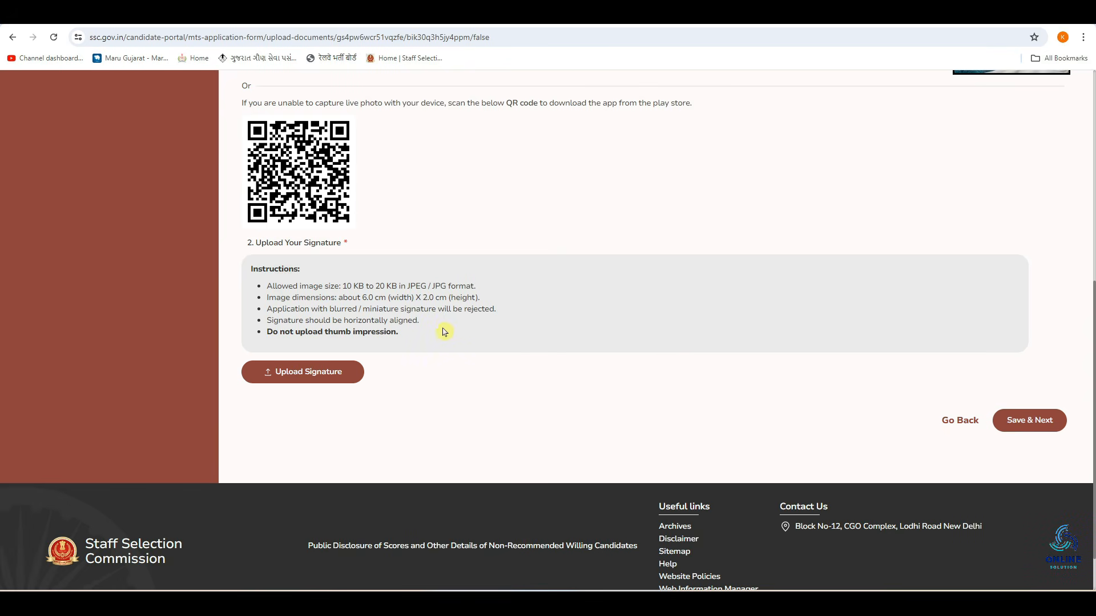
pyautogui.click(315, 383)
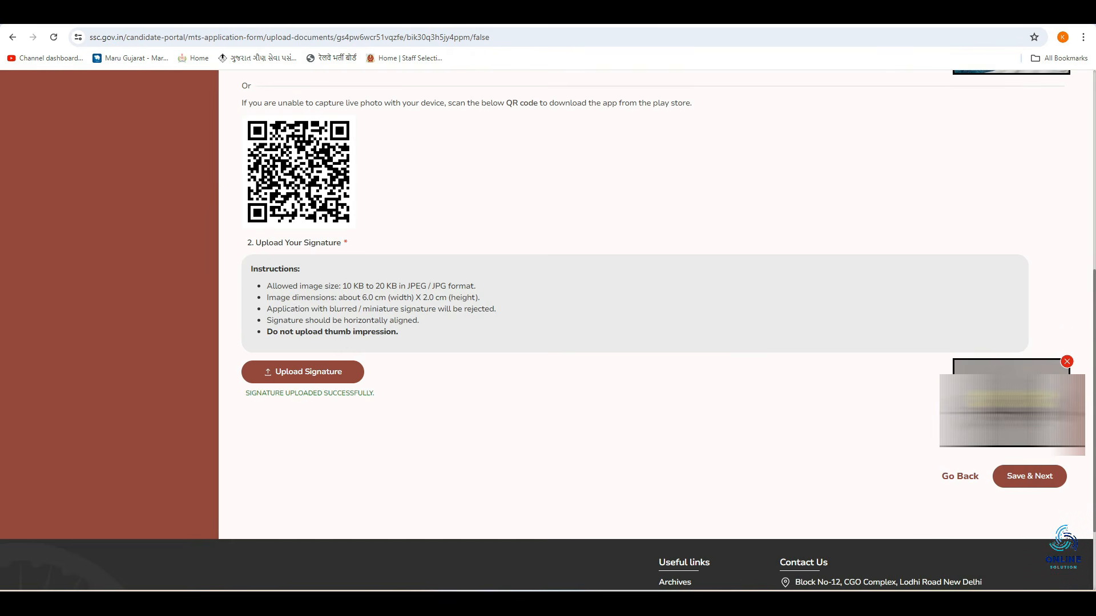
pyautogui.click(1033, 482)
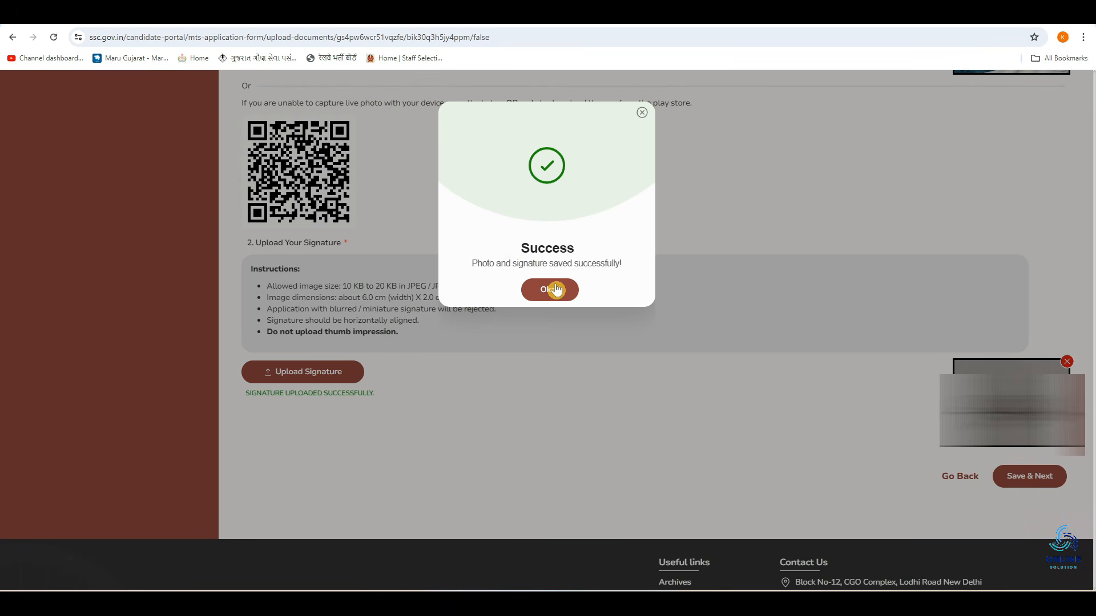
pyautogui.click(554, 290)
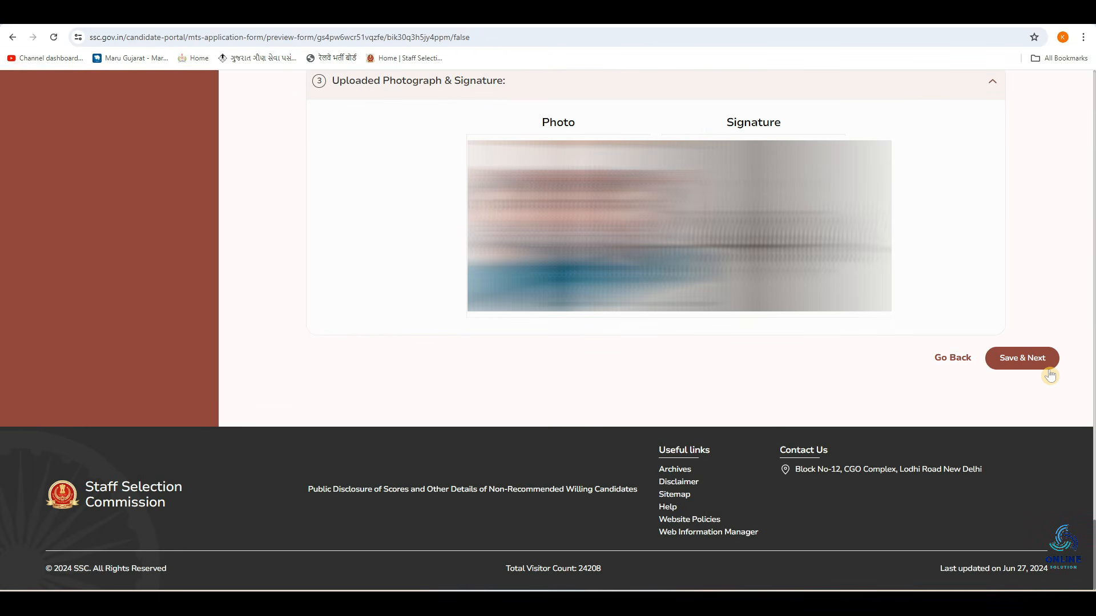
# Step: Accept the form preview, agree to the declaration, fill in the captcha and submit the application
pyautogui.click(1024, 366)
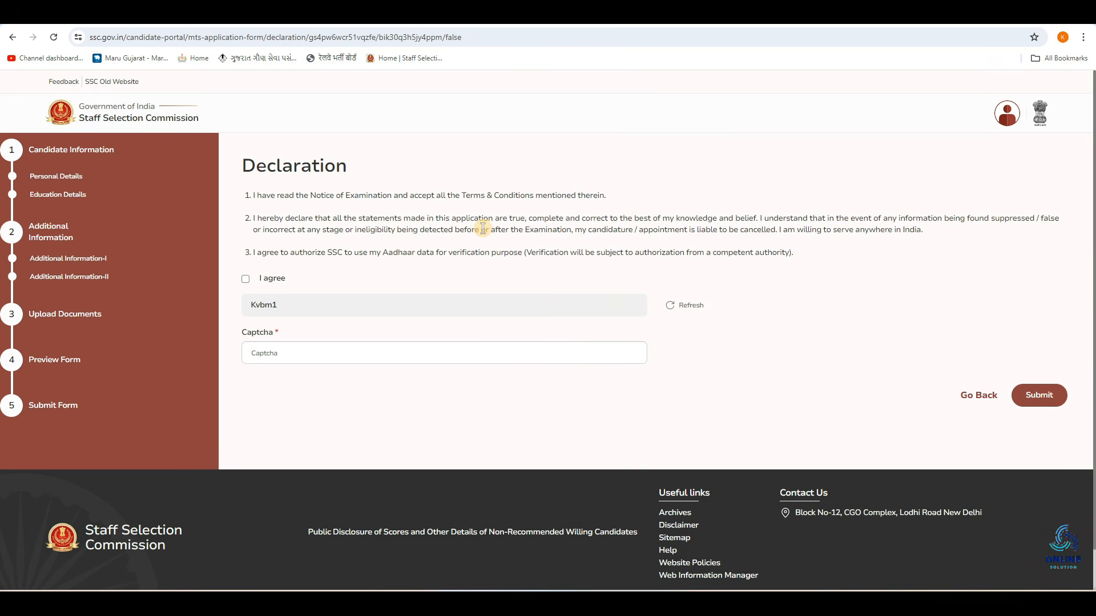
pyautogui.click(246, 279)
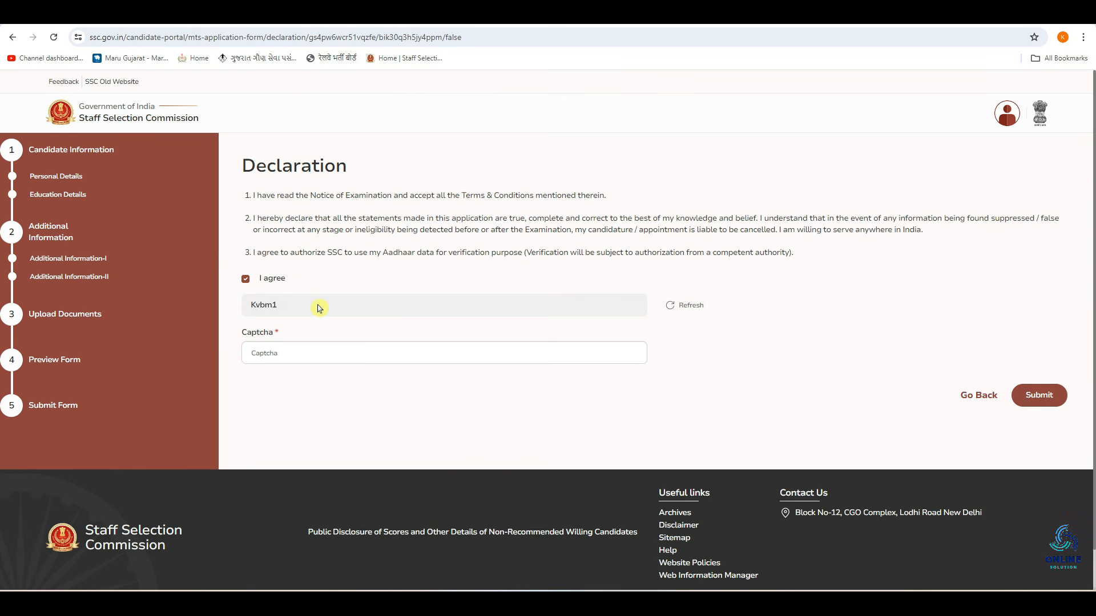
pyautogui.click(277, 354)
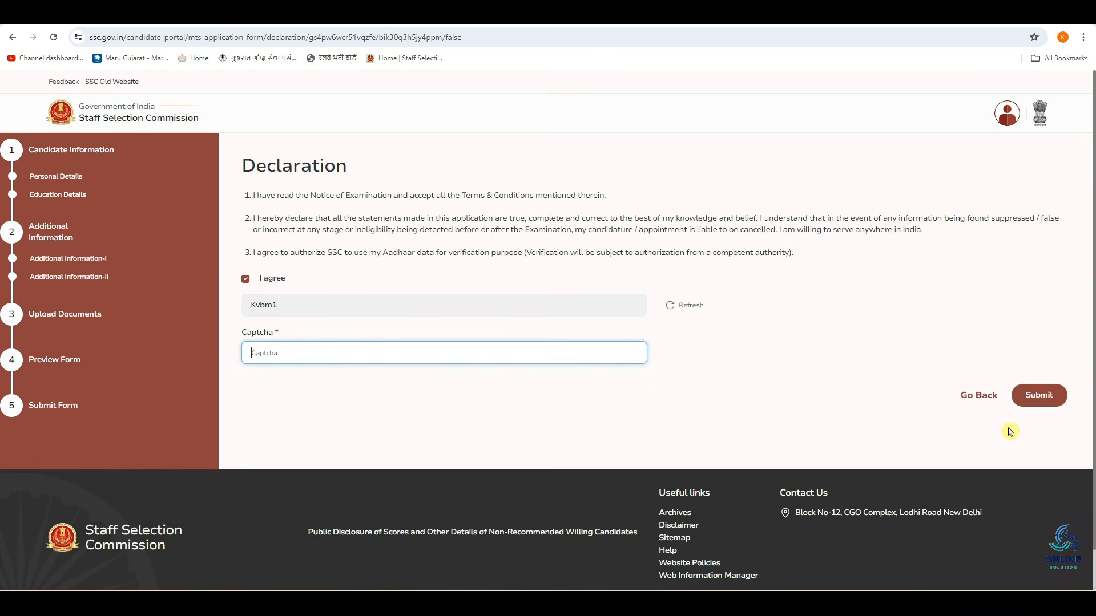
pyautogui.click(1022, 399)
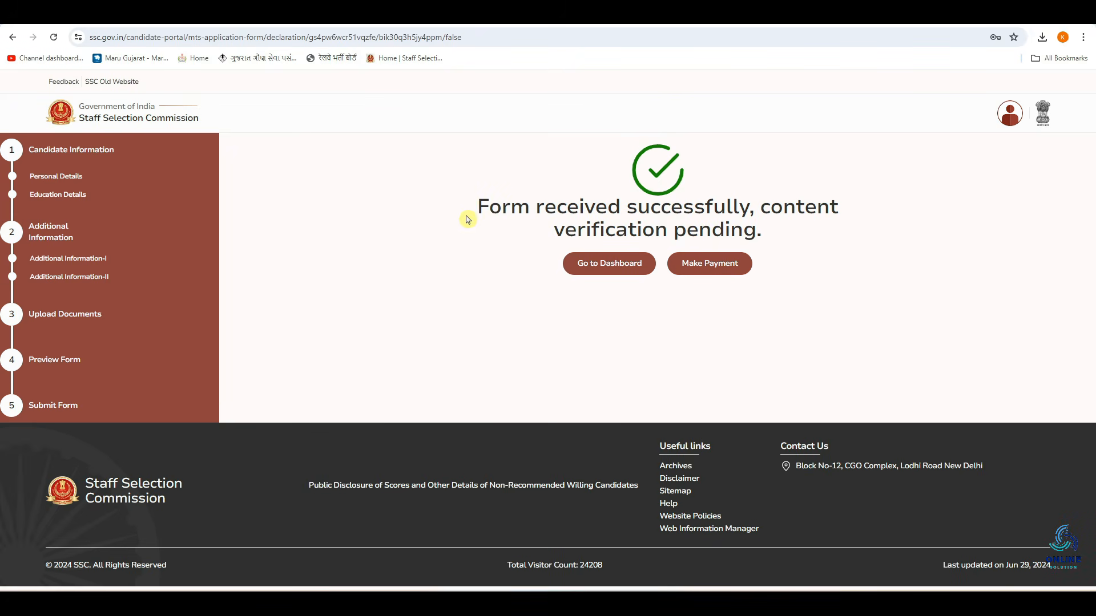
# Step: Start the online payment of the application fee, and open My Applications on the candidate dashboard
pyautogui.click(723, 272)
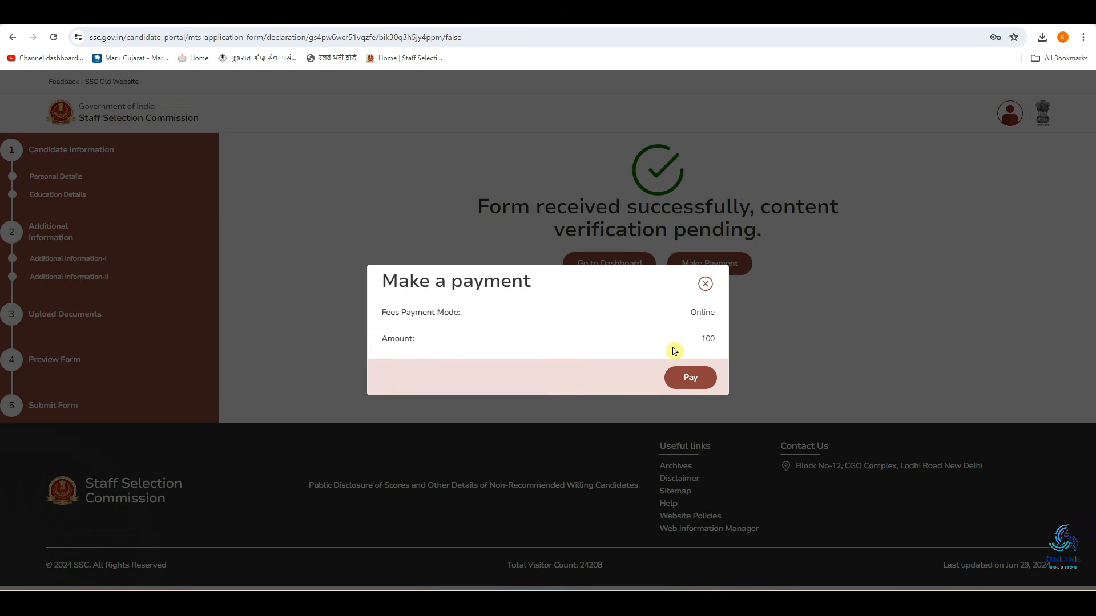
pyautogui.click(690, 379)
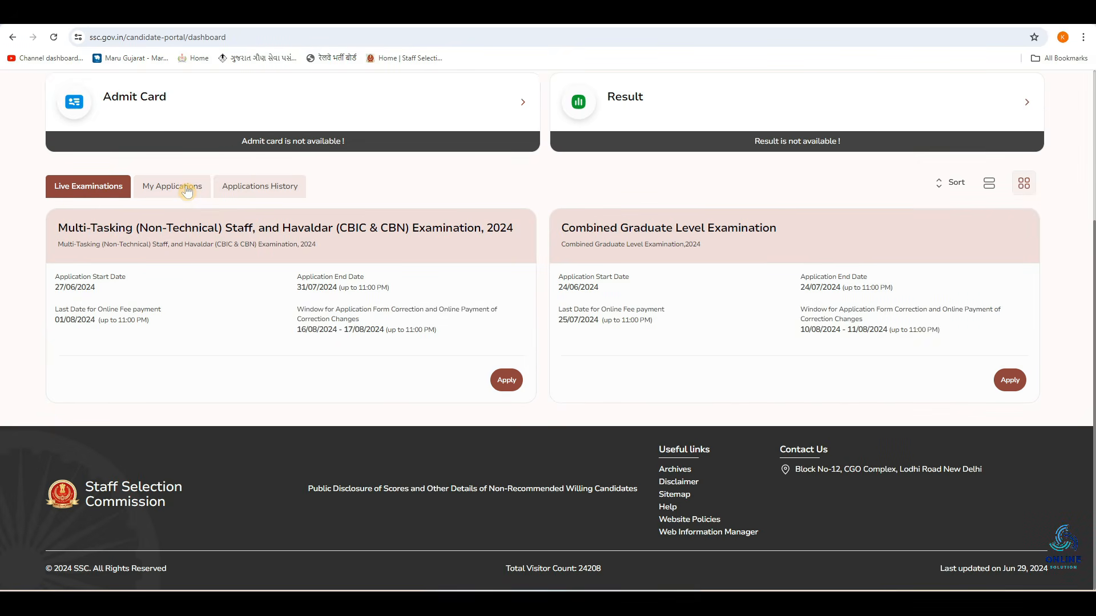
pyautogui.click(186, 191)
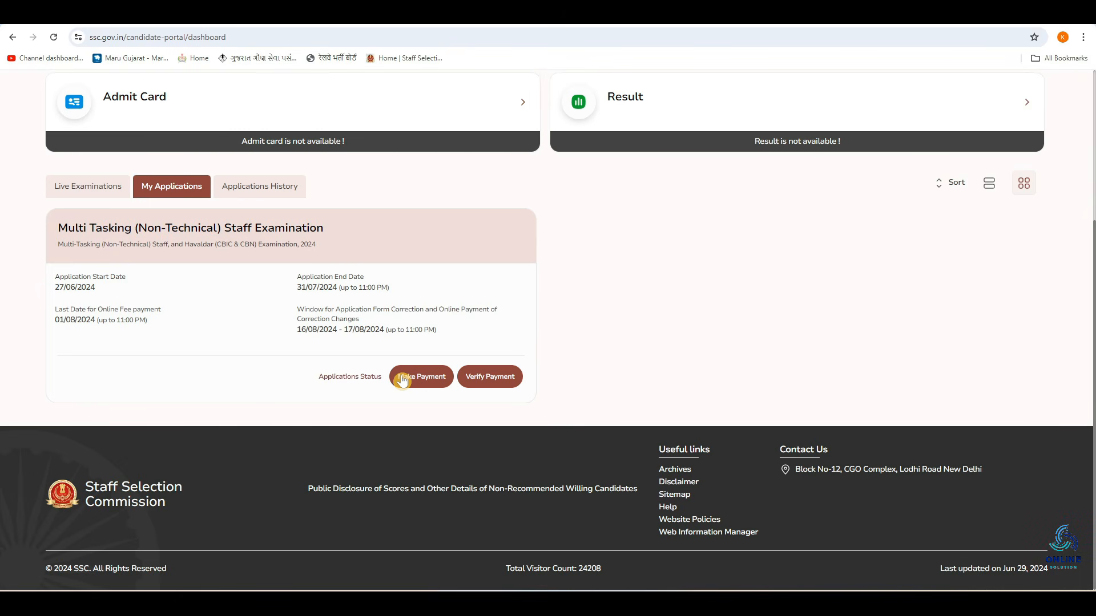